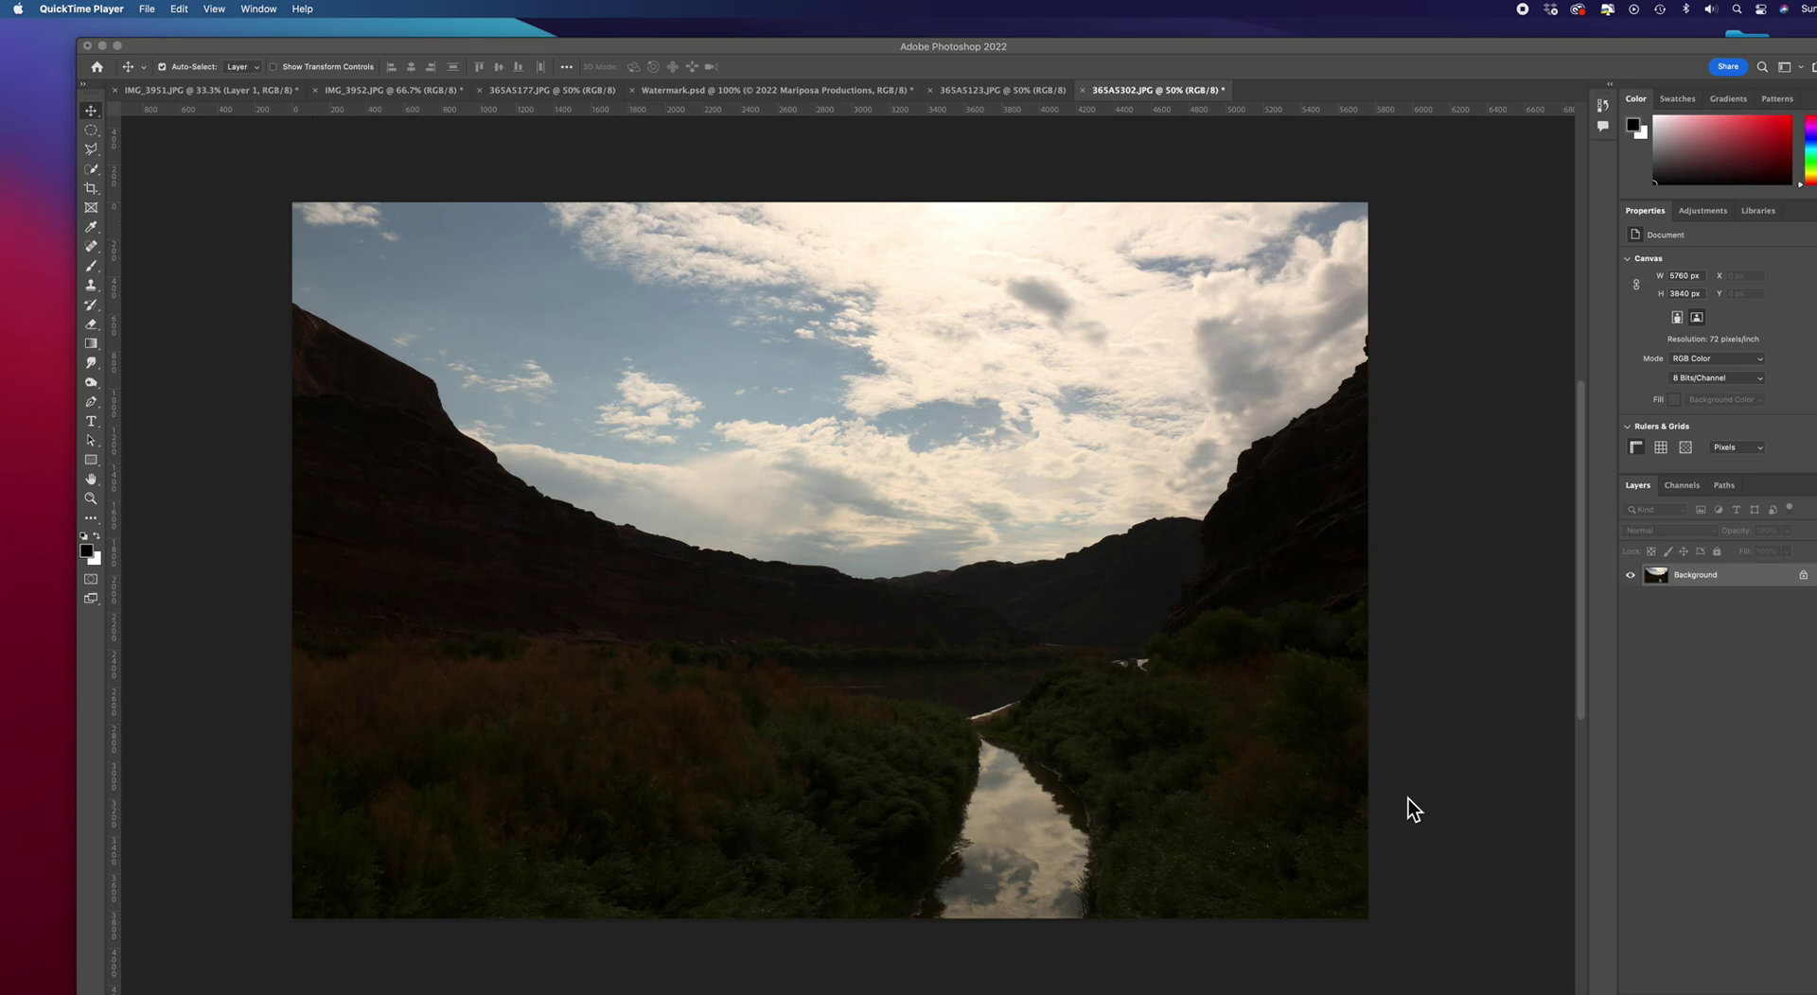
# Step: Duplicate the Background layer and name the copy sKY
pyautogui.rightClick(1730, 581)
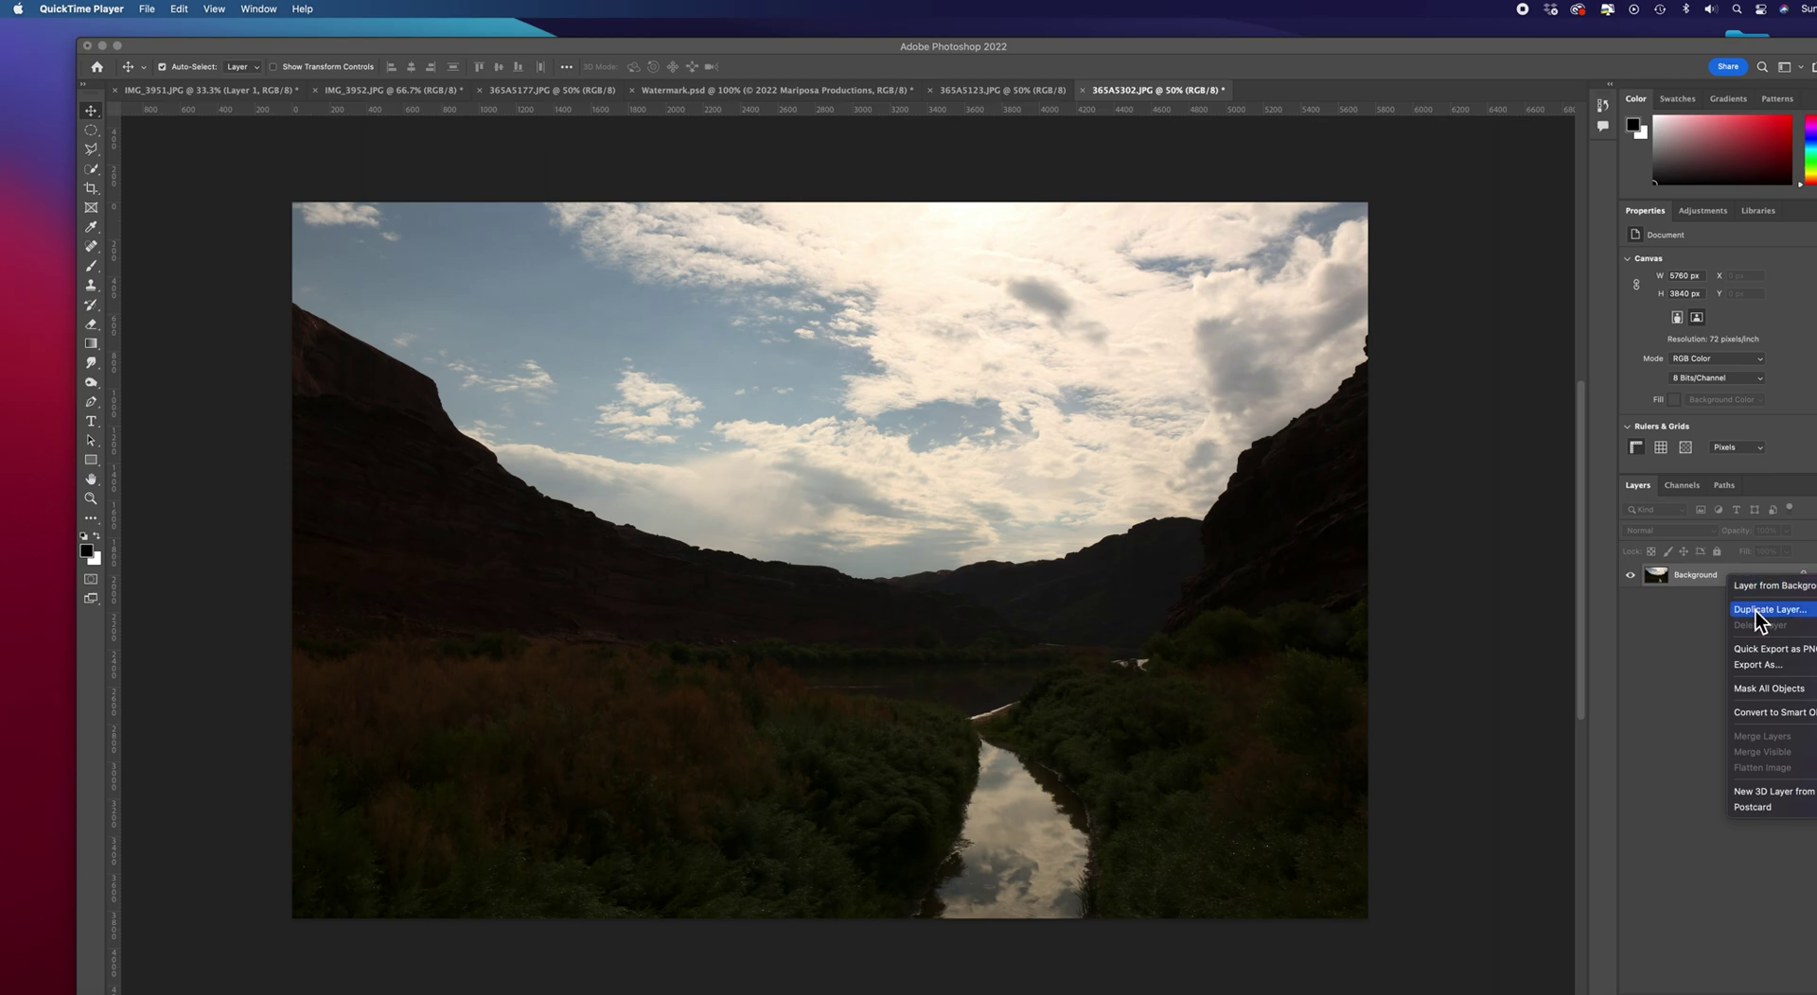
pyautogui.click(1755, 610)
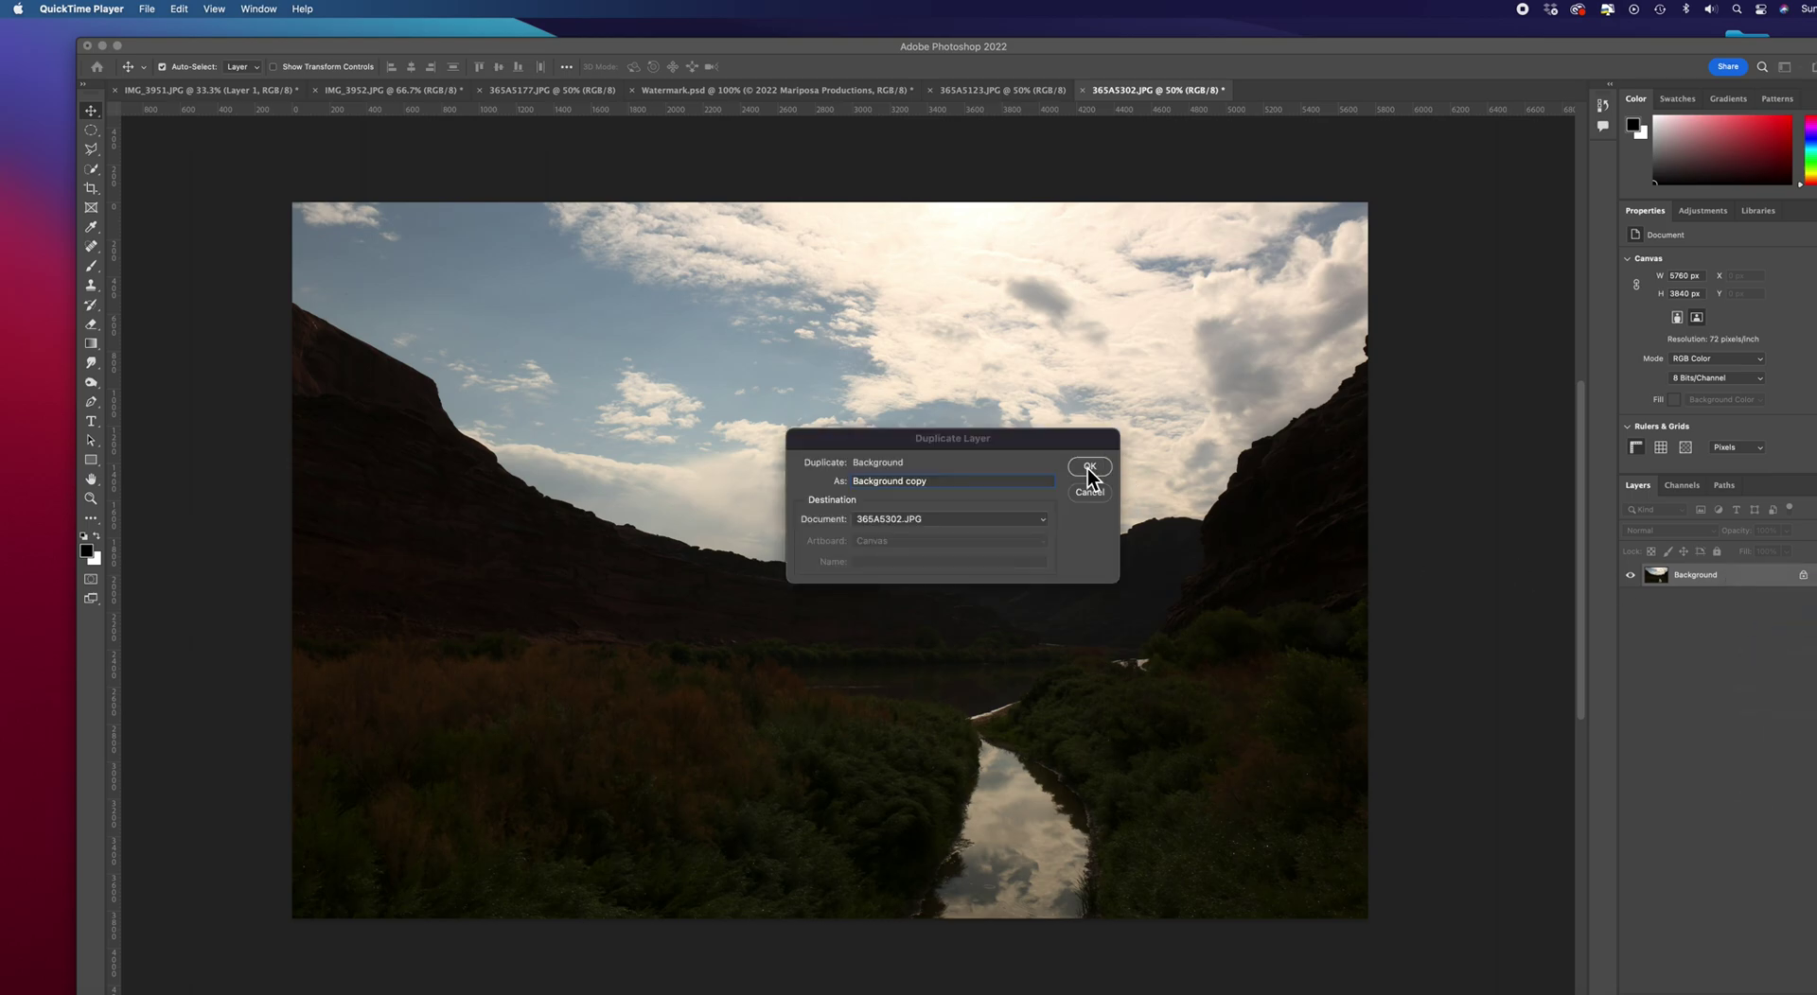
pyautogui.click(933, 483)
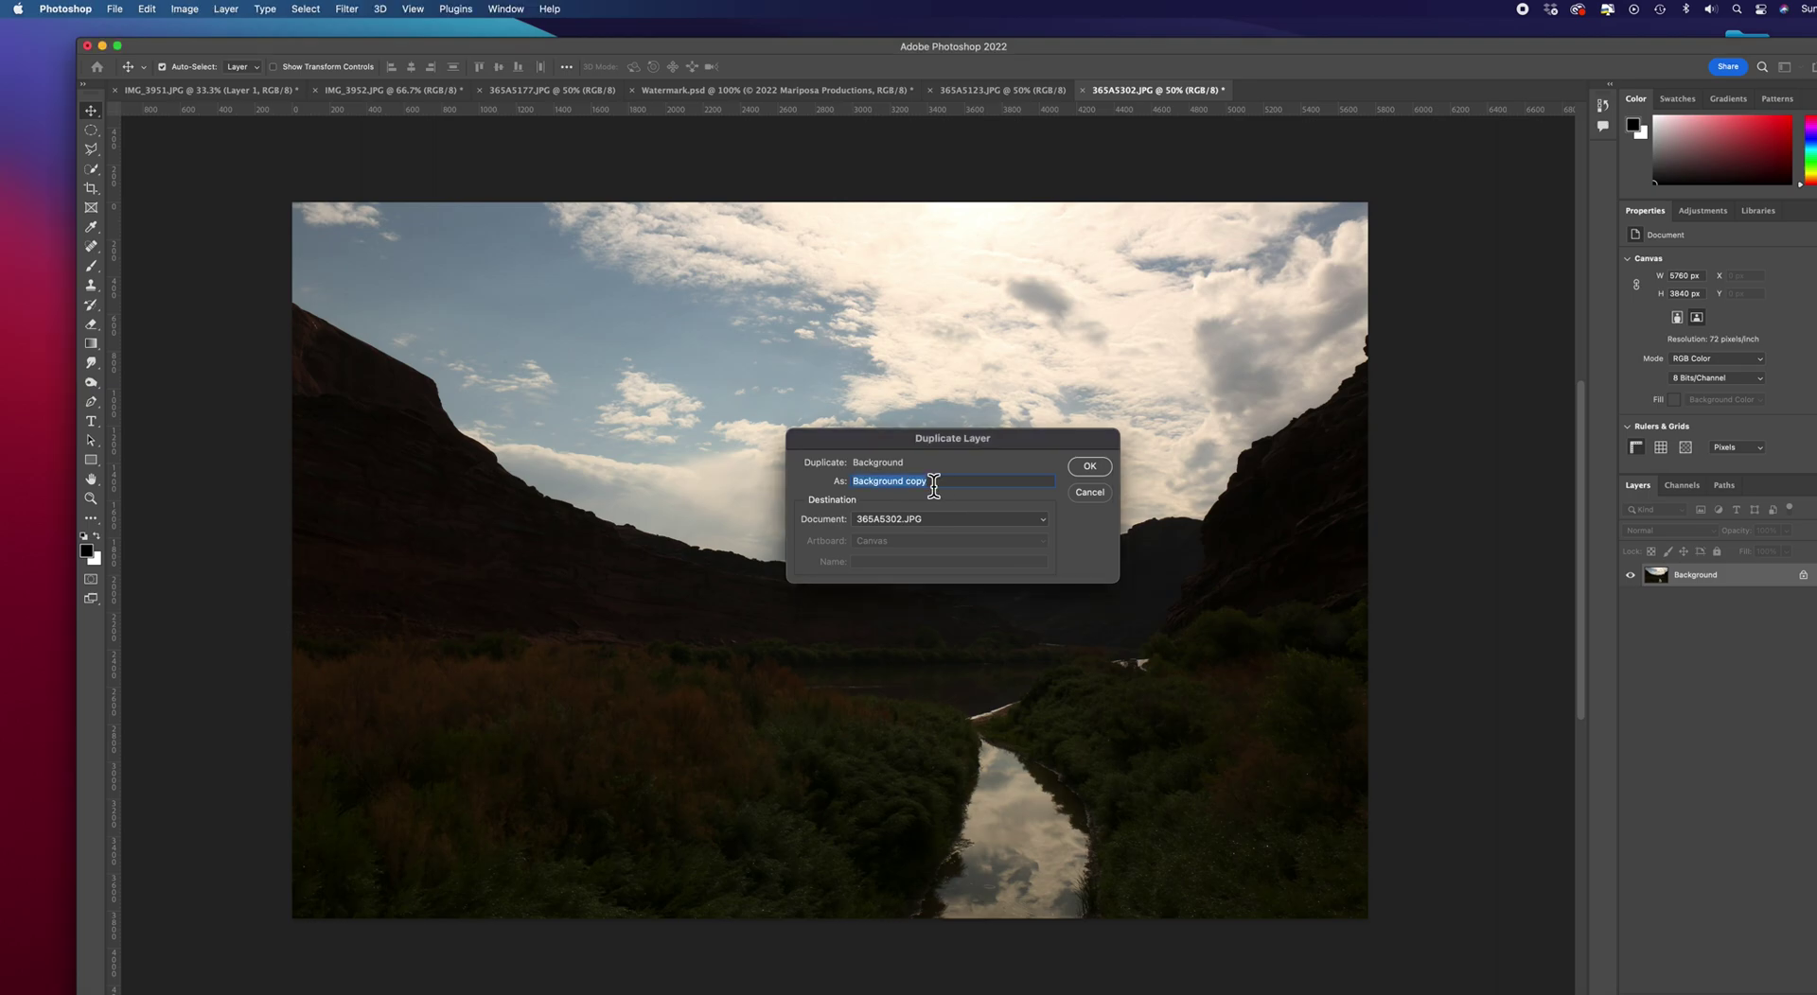
pyautogui.write('sKY')
pyautogui.click(1090, 467)
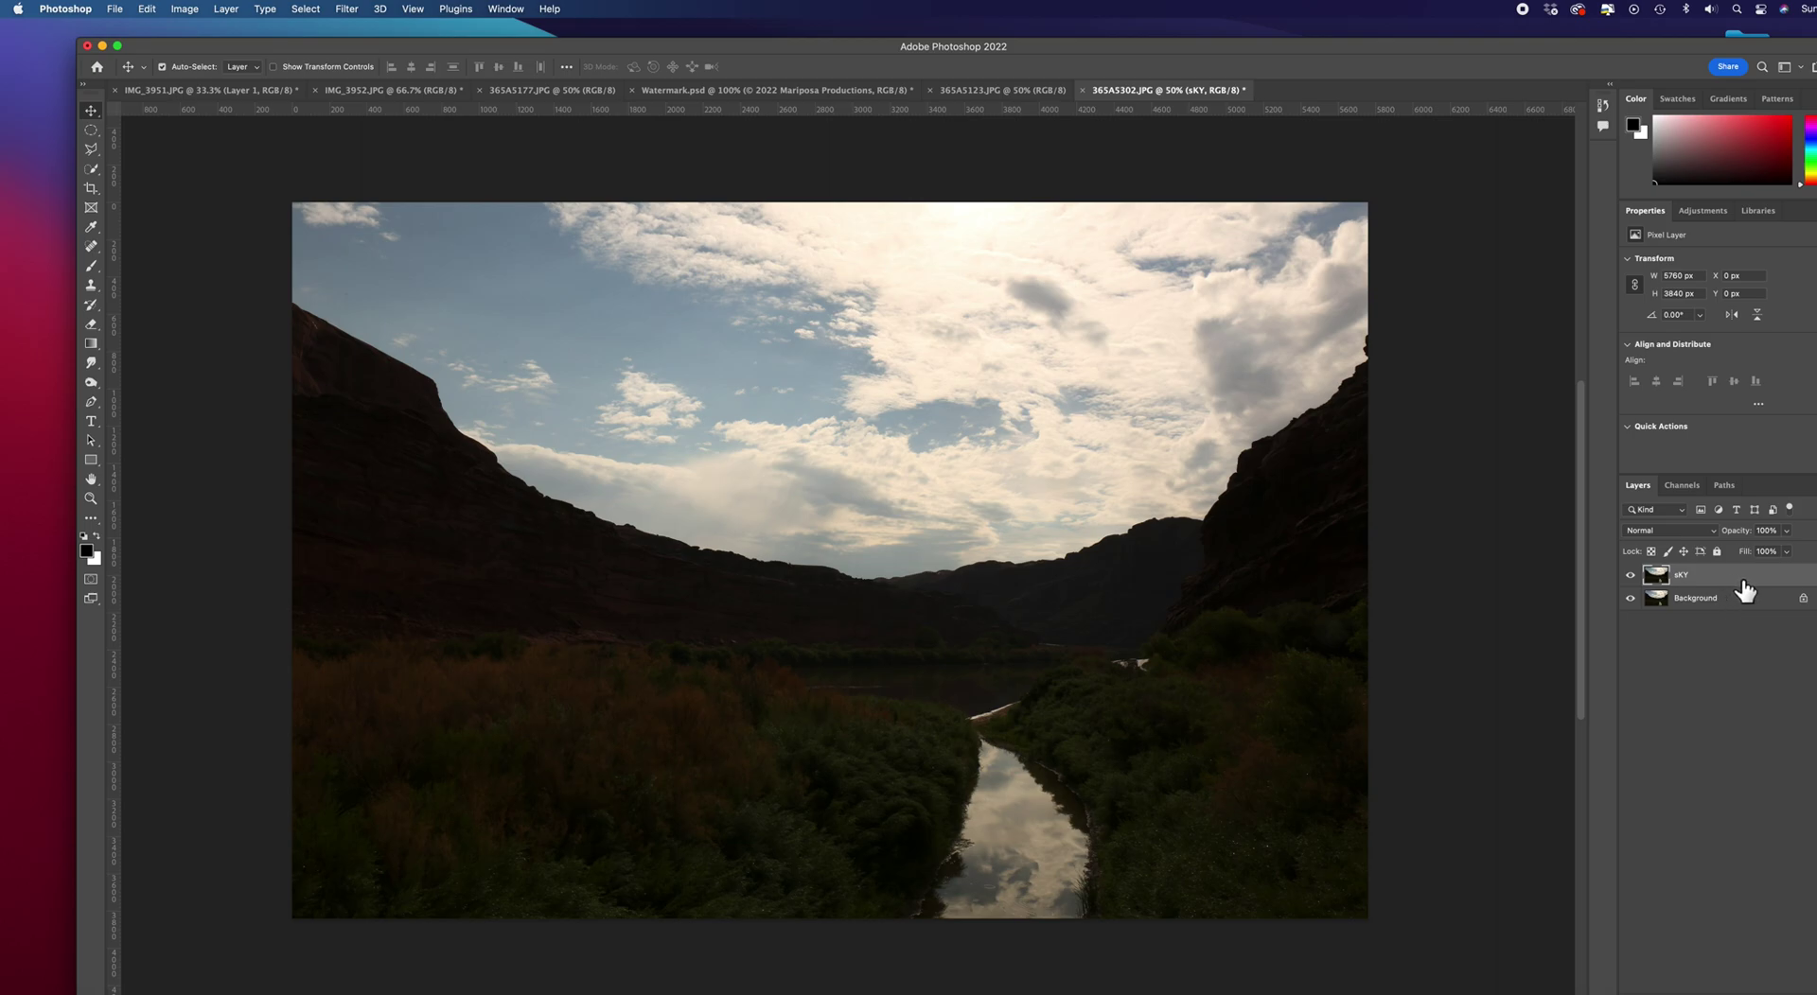
# Step: Select the whole sky down to the canyon ridgeline on the sKY layer with the Quick Selection tool
pyautogui.click(93, 171)
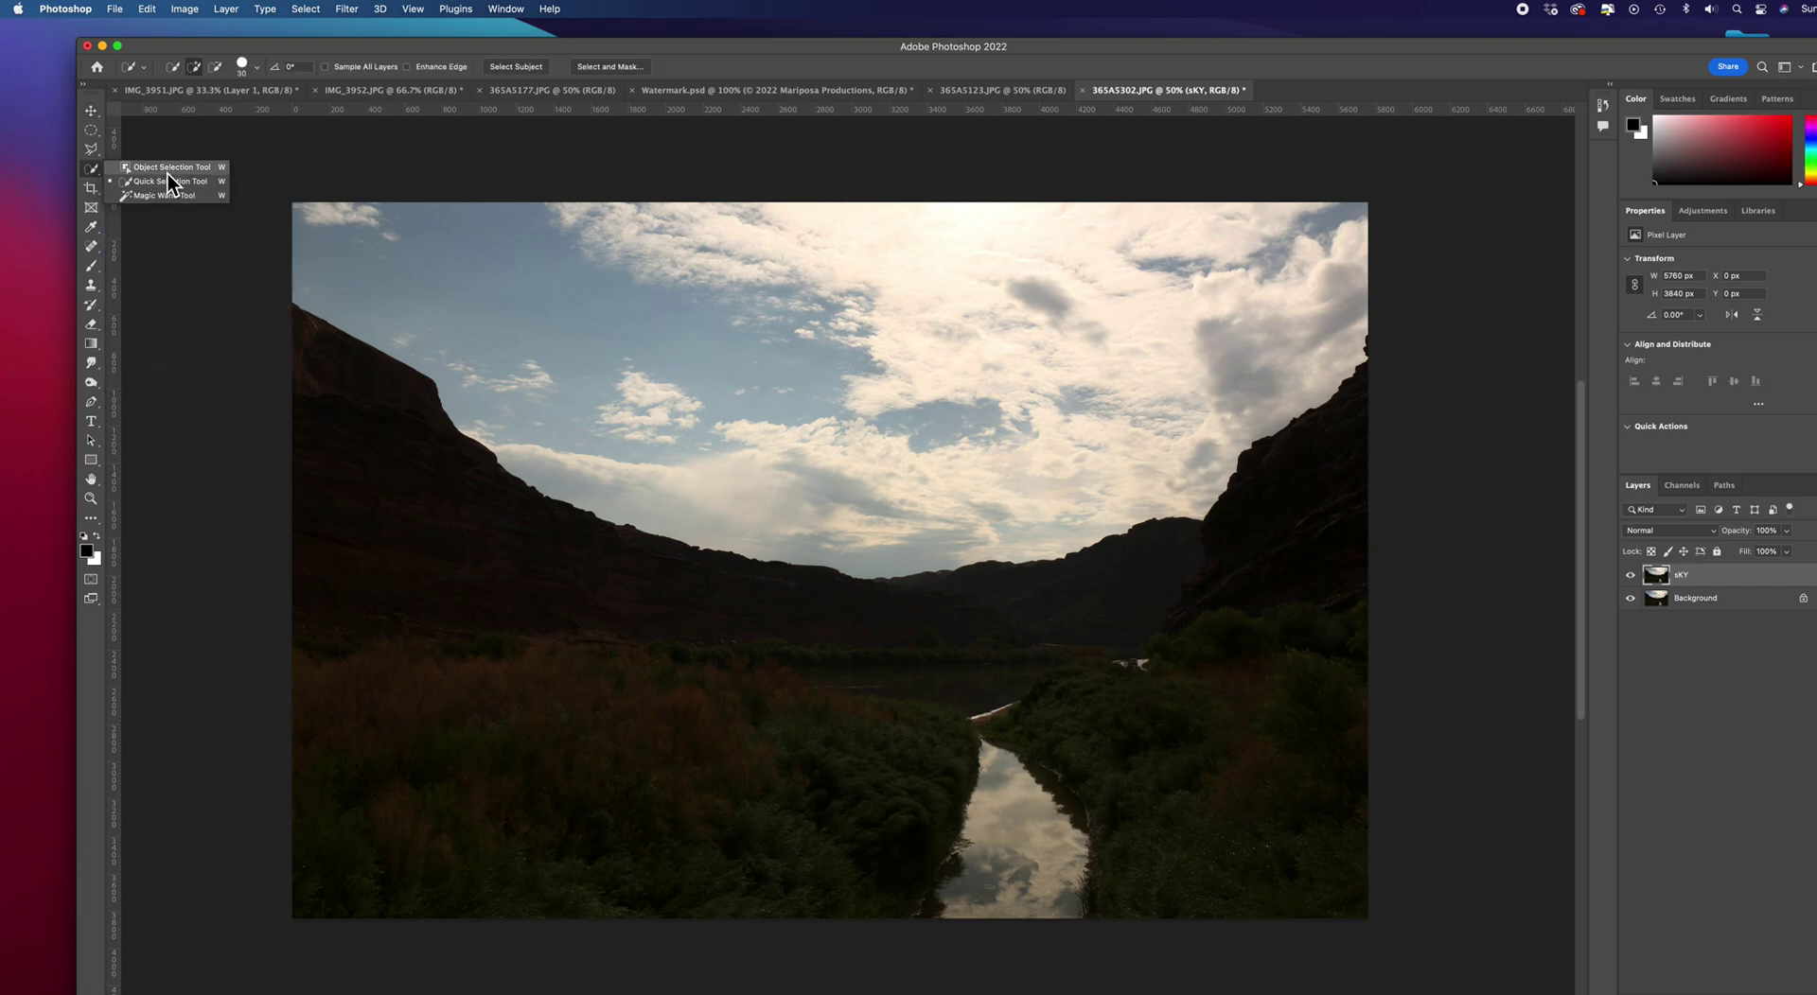
pyautogui.hscroll(-1, 168, 174)
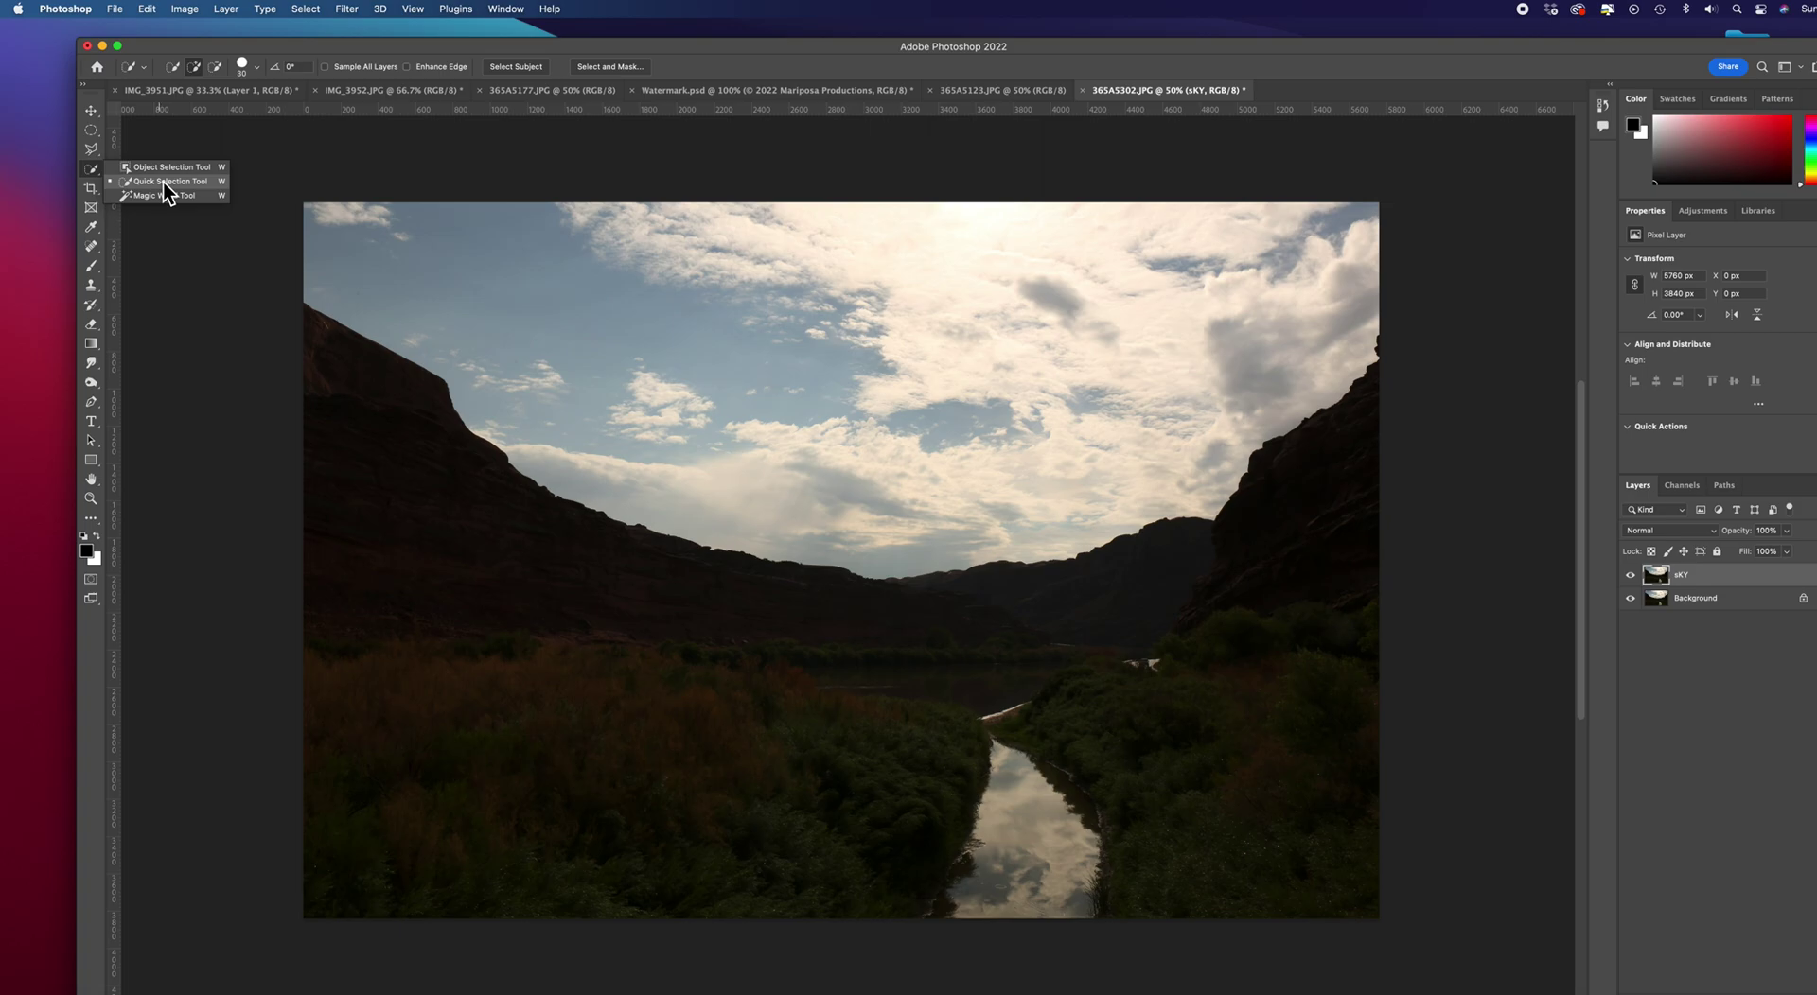
pyautogui.click(163, 184)
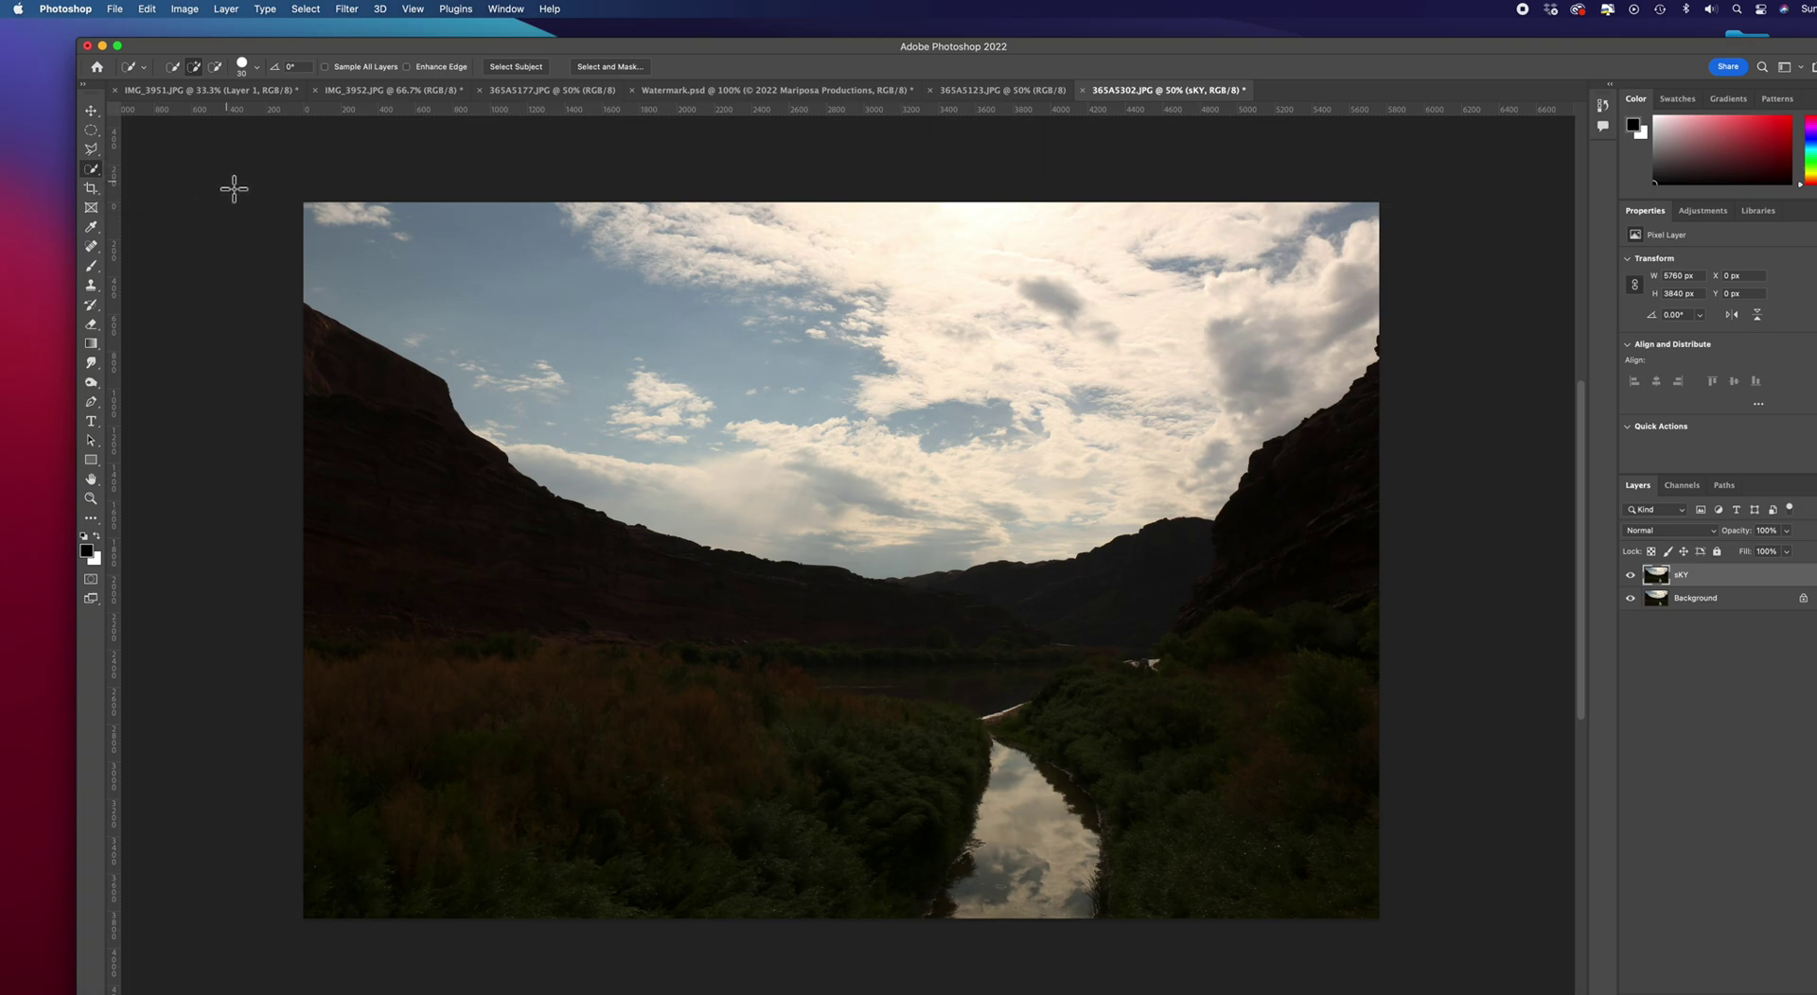
pyautogui.moveTo(418, 305)
pyautogui.mouseDown()
pyautogui.moveTo(574, 432)
pyautogui.moveTo(809, 516)
pyautogui.moveTo(1206, 502)
pyautogui.moveTo(906, 526)
pyautogui.mouseUp()
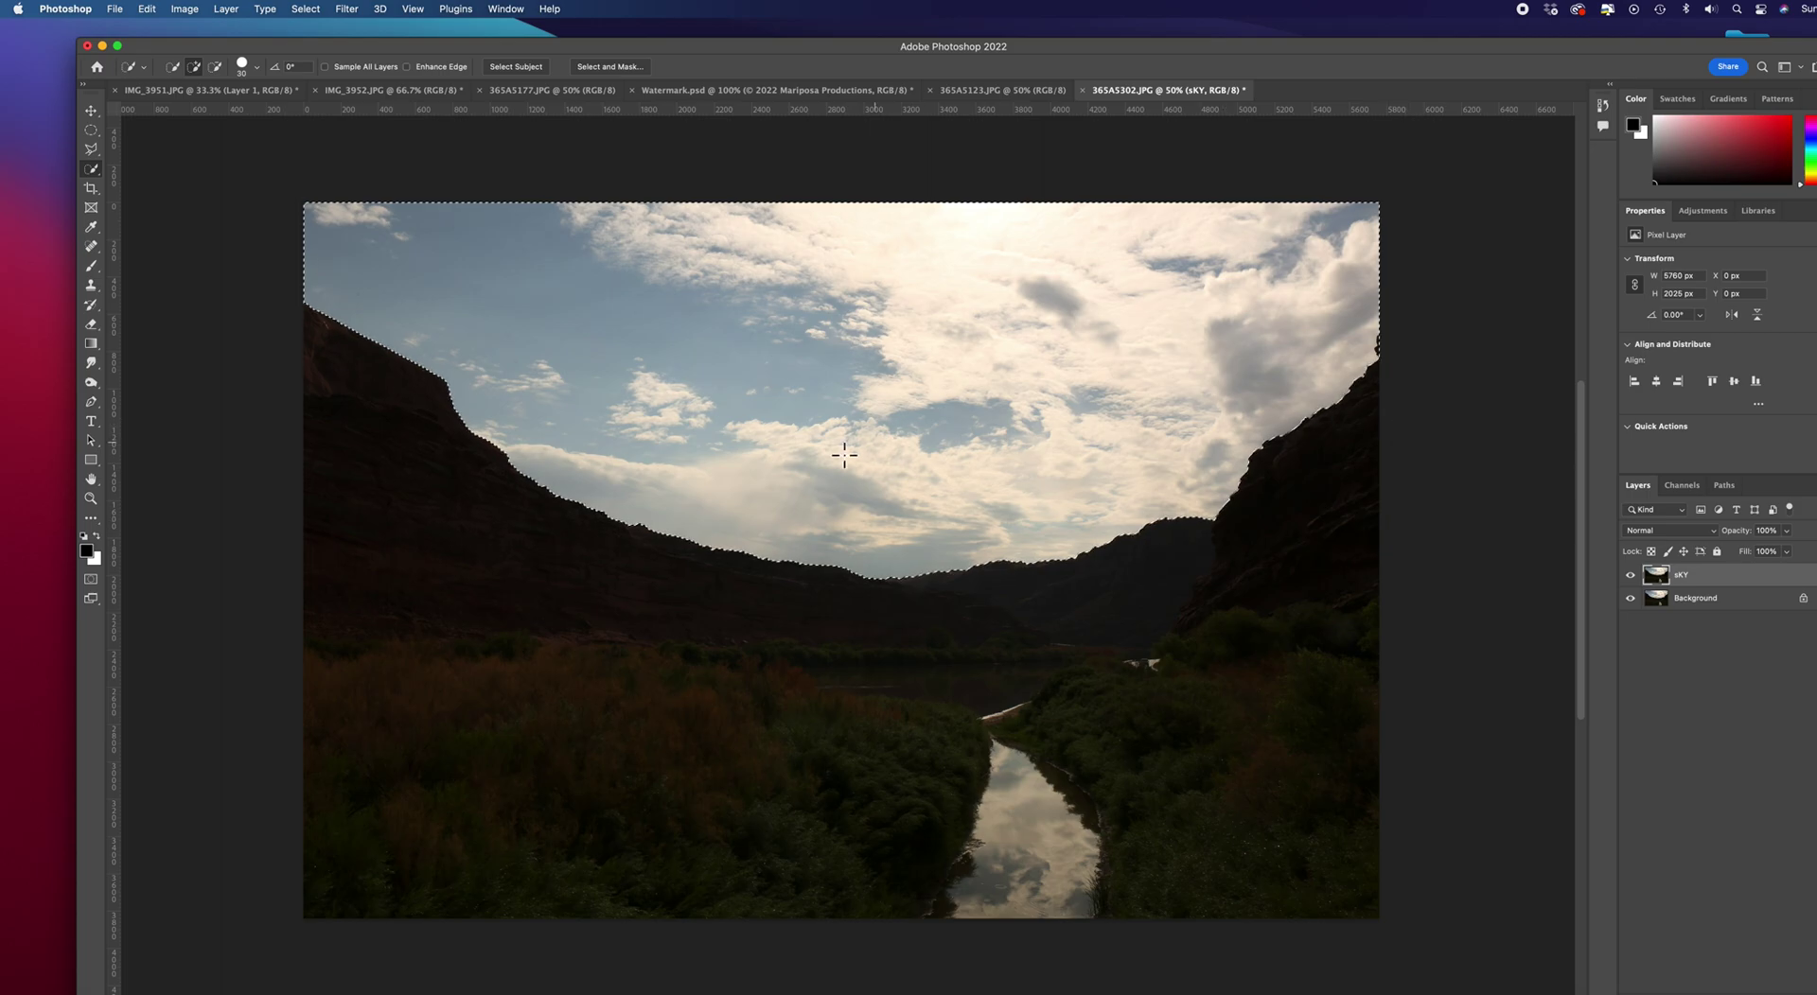
pyautogui.moveTo(432, 382)
pyautogui.mouseDown()
pyautogui.moveTo(672, 513)
pyautogui.moveTo(1085, 548)
pyautogui.mouseUp()
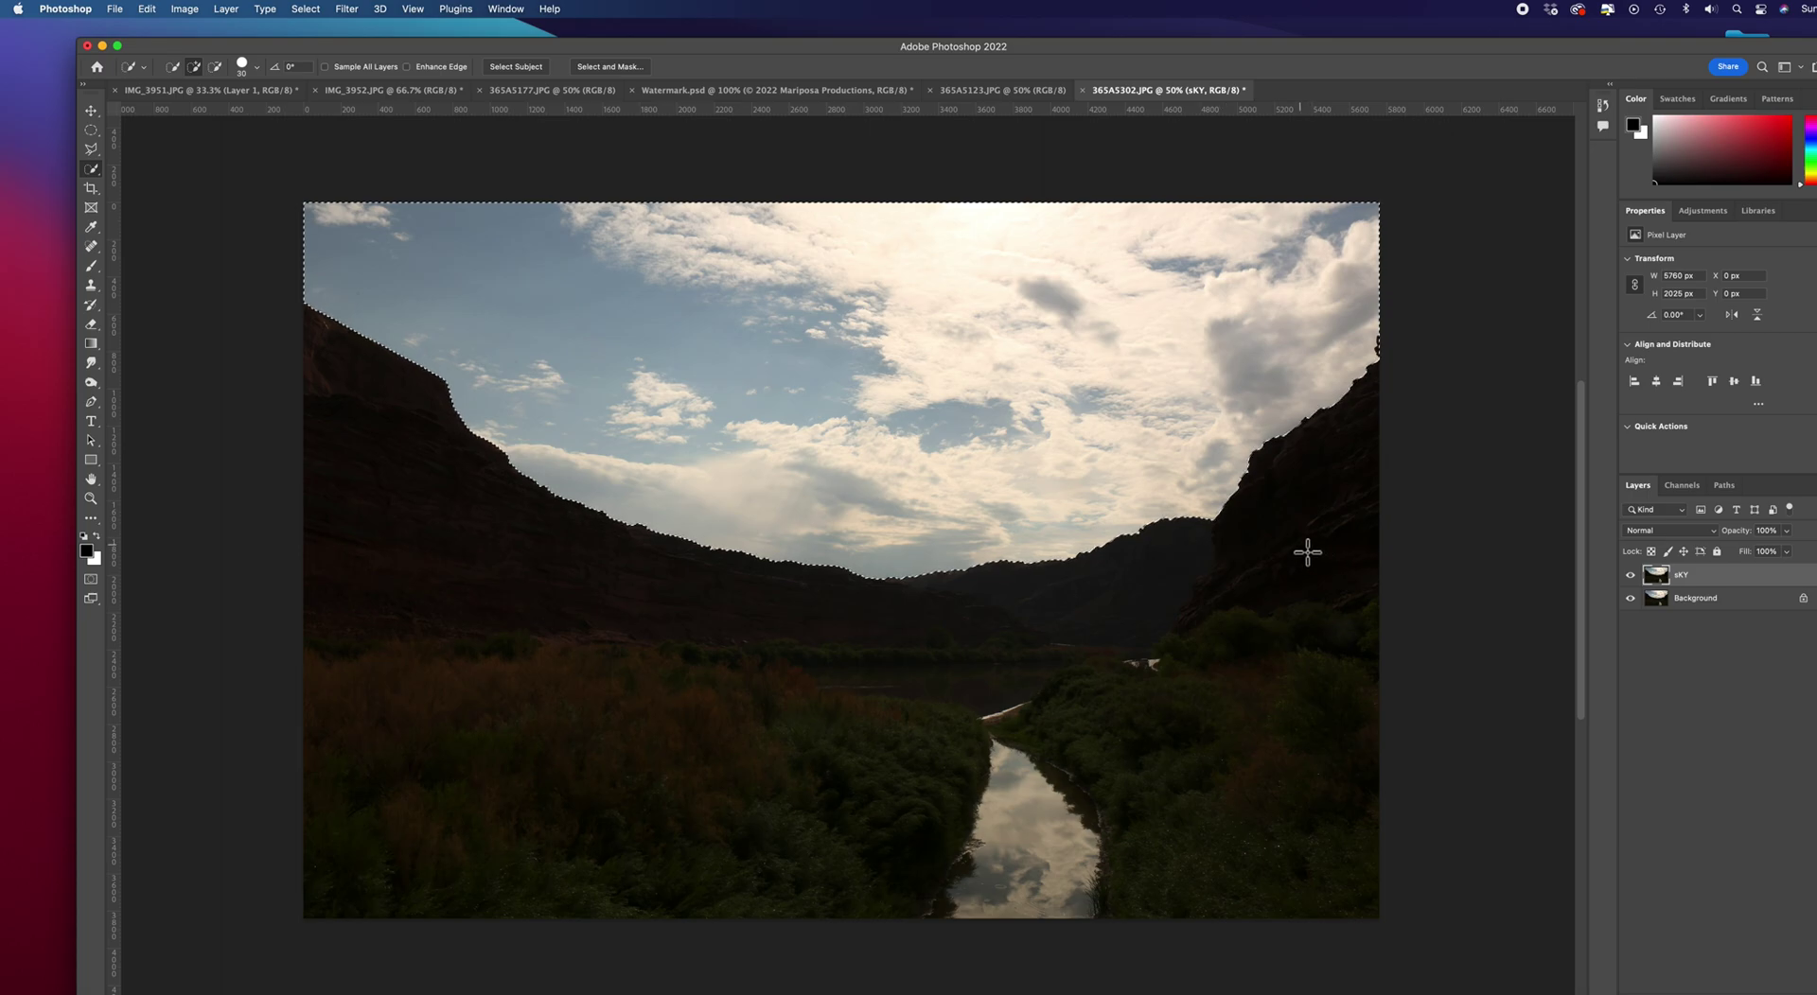
# Step: Refine the sky selection's edge with a small radius, smooth 3 and feather 5 px, and apply it as the sKY layer's mask
pyautogui.click(606, 70)
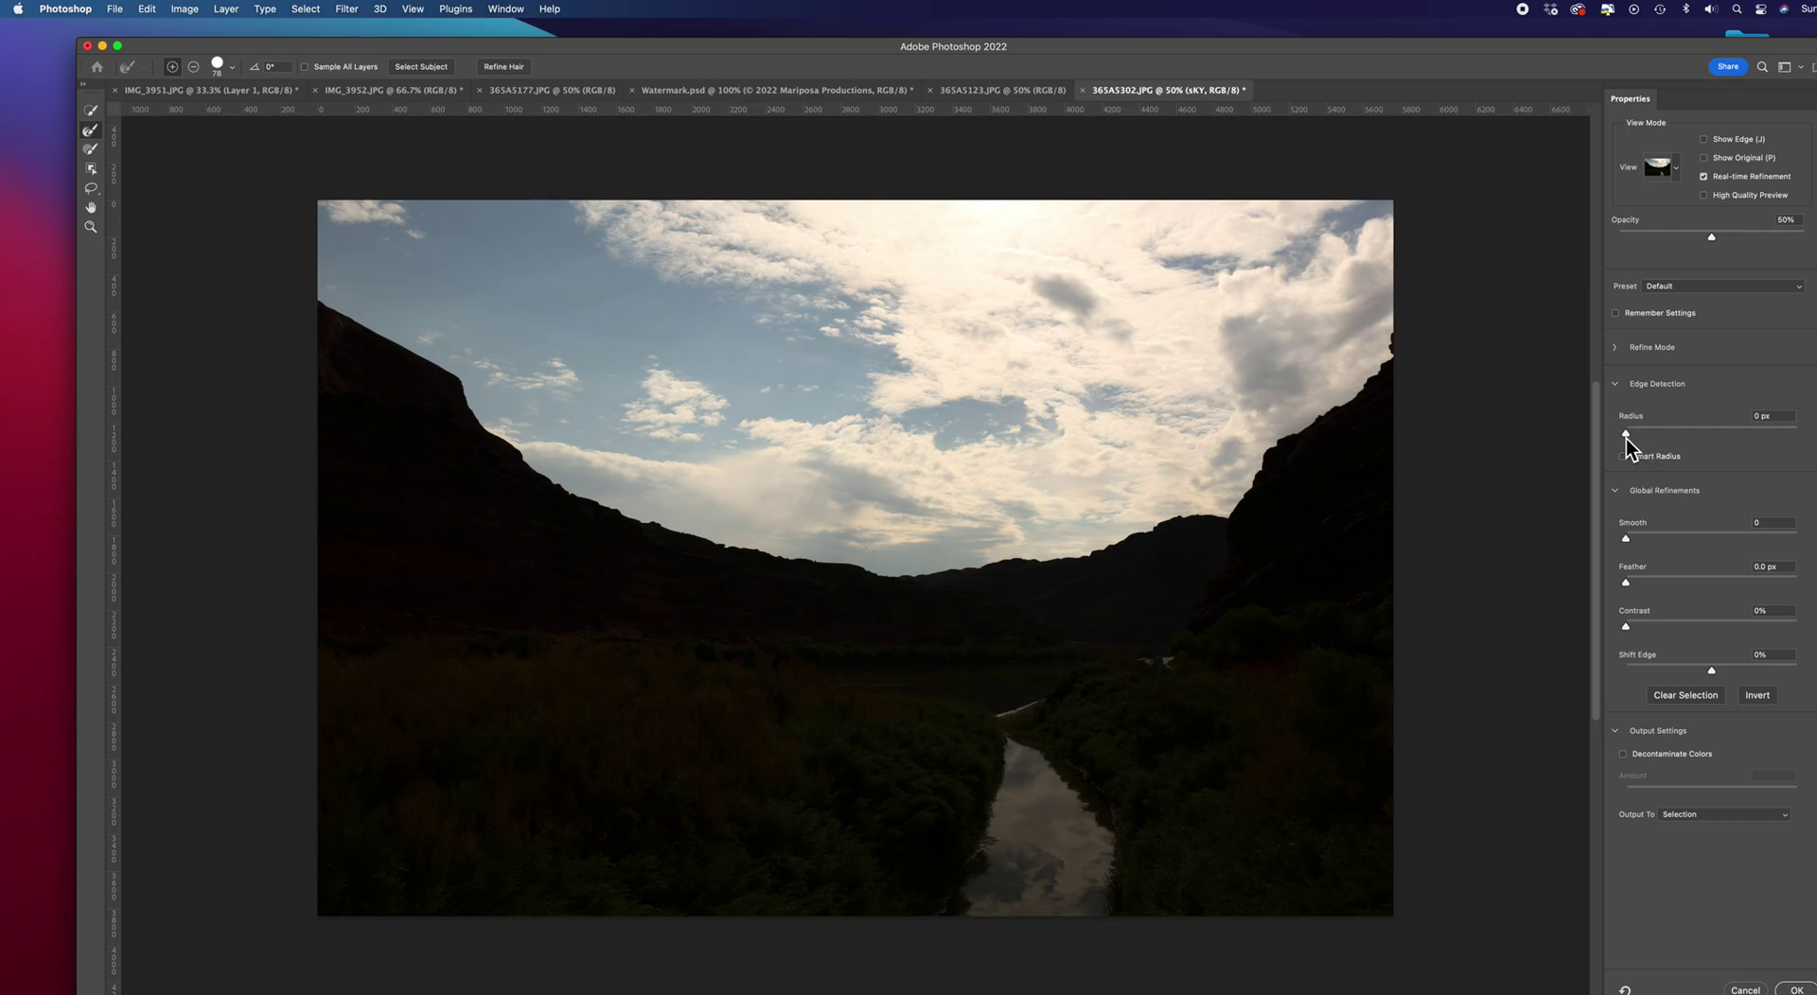
pyautogui.moveTo(1630, 435); pyautogui.dragTo(1632, 437)
pyautogui.click(1765, 523)
pyautogui.write('3')
pyautogui.click(1776, 569)
pyautogui.write('5')
pyautogui.press('Return')
pyautogui.press('Tab')
pyautogui.click(1795, 990)
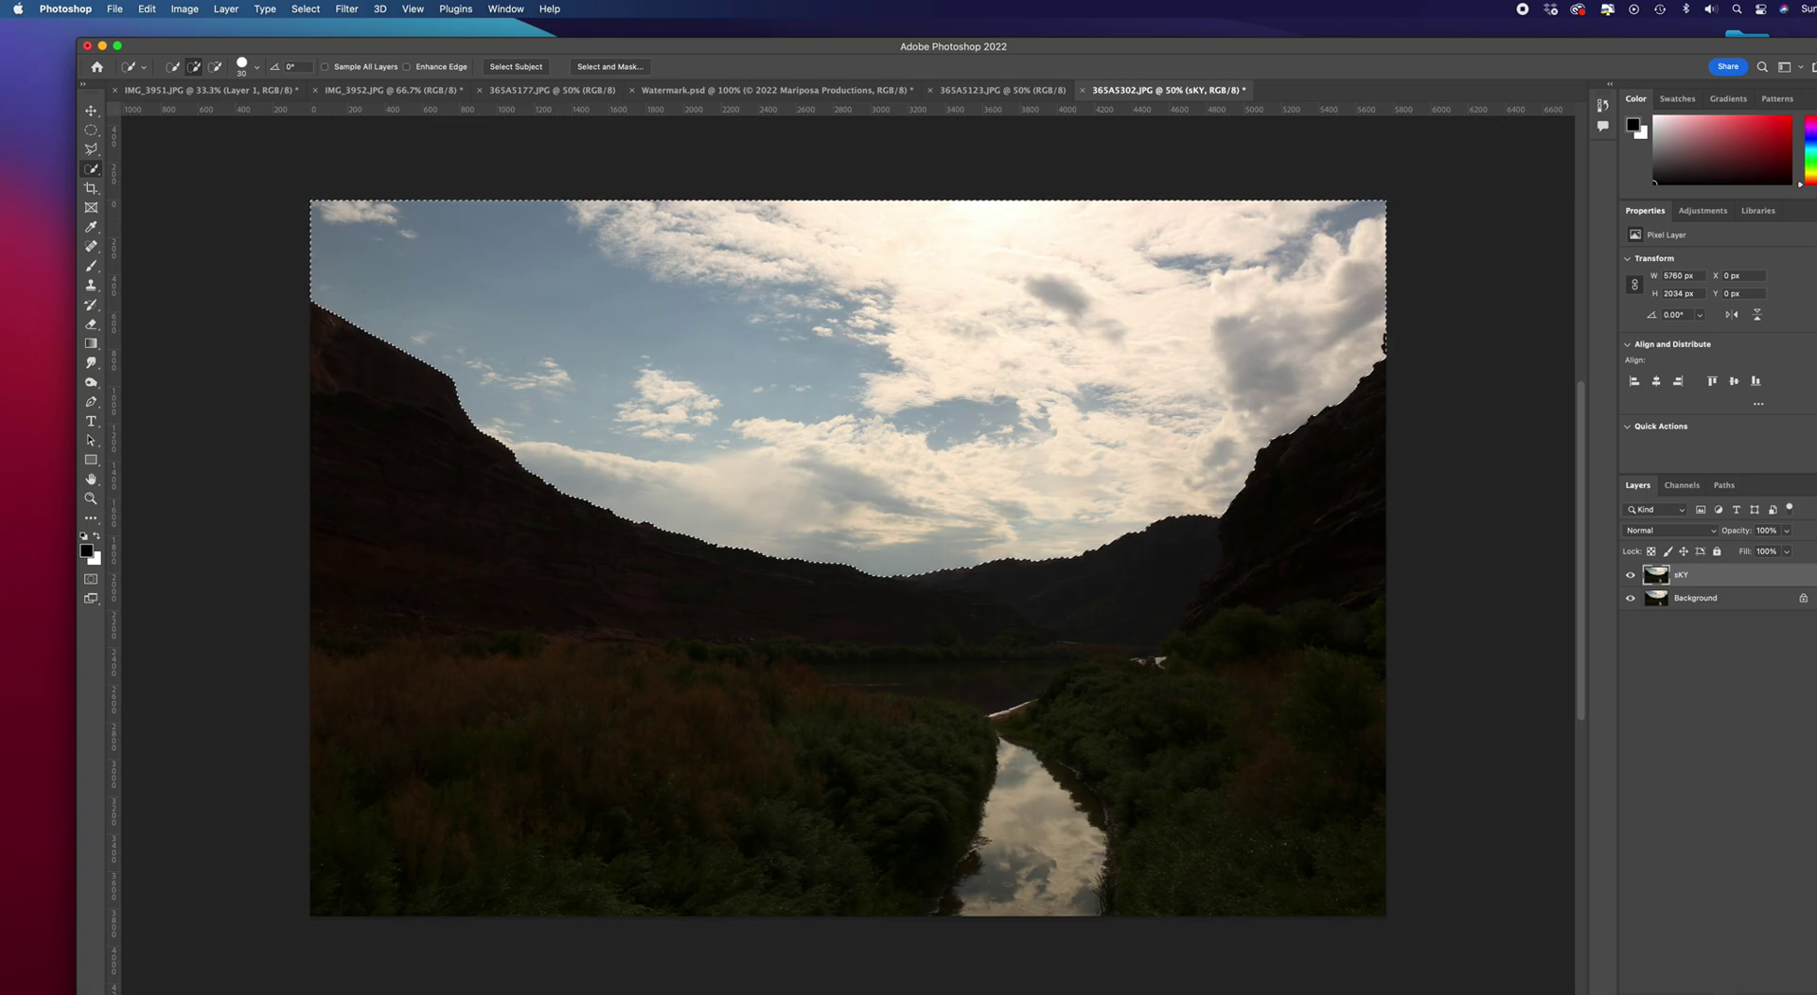
pyautogui.click(1713, 993)
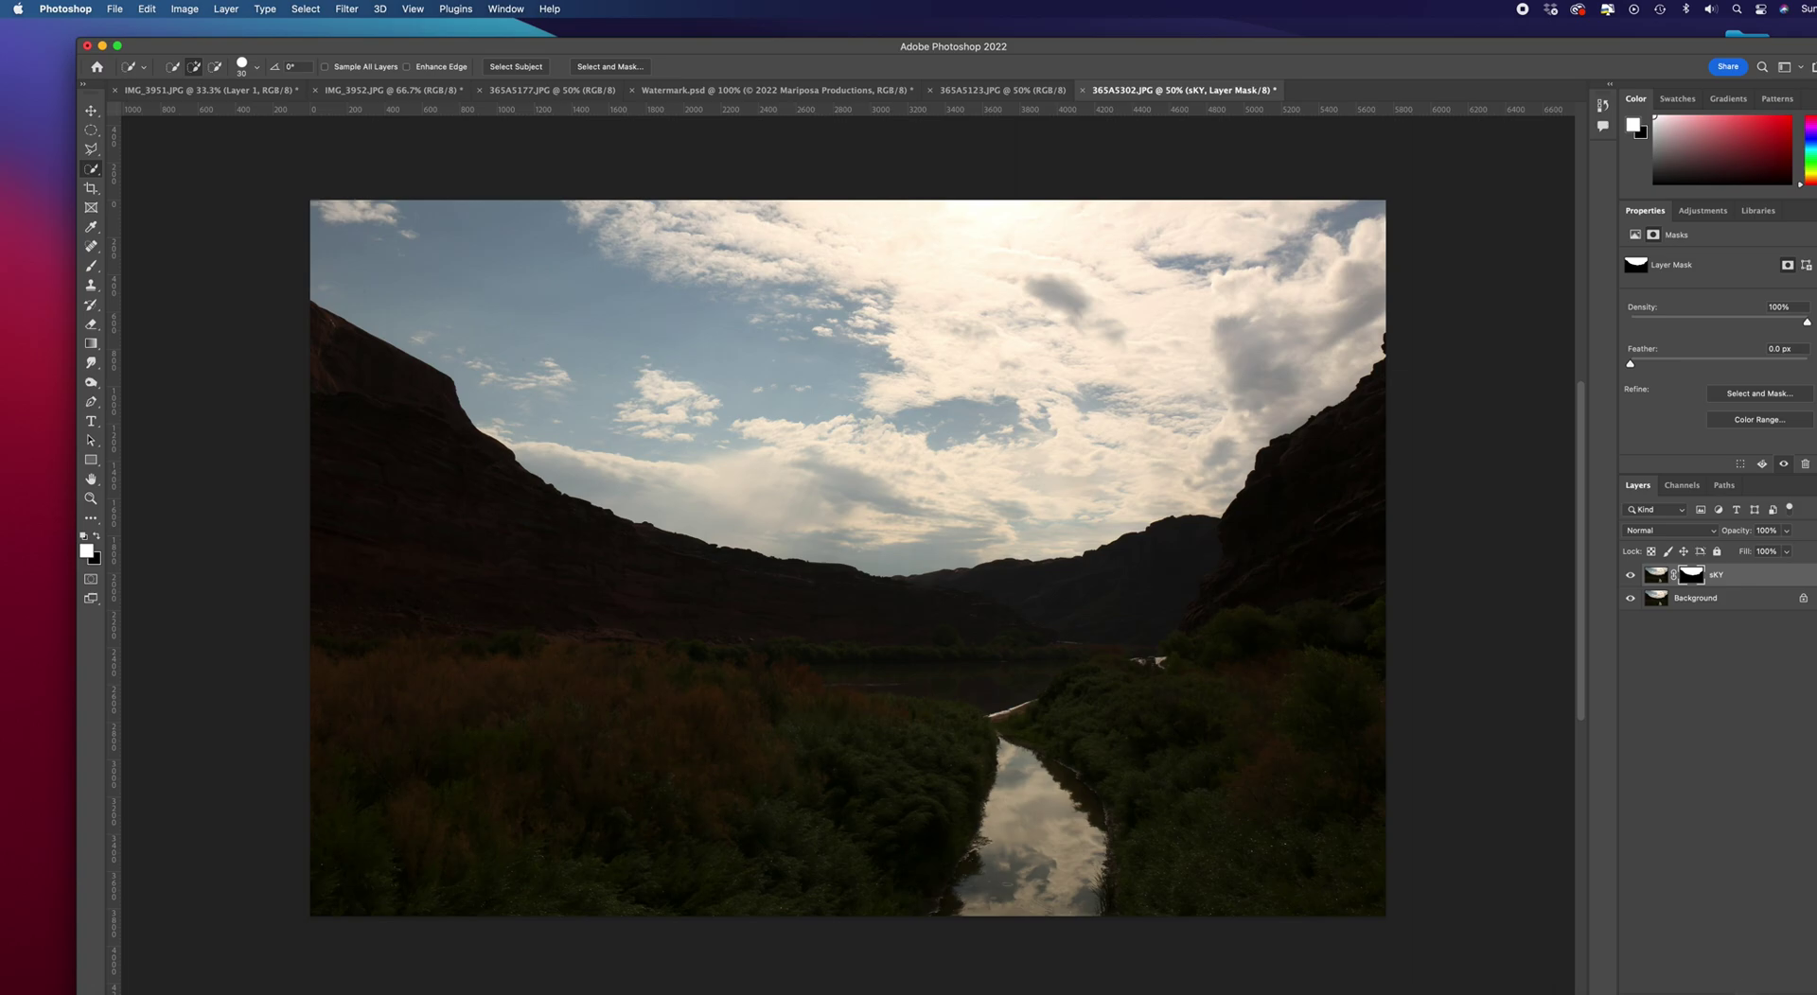
# Step: Add a Levels adjustment layer above the sKY layer and clip it to that layer
pyautogui.click(1758, 993)
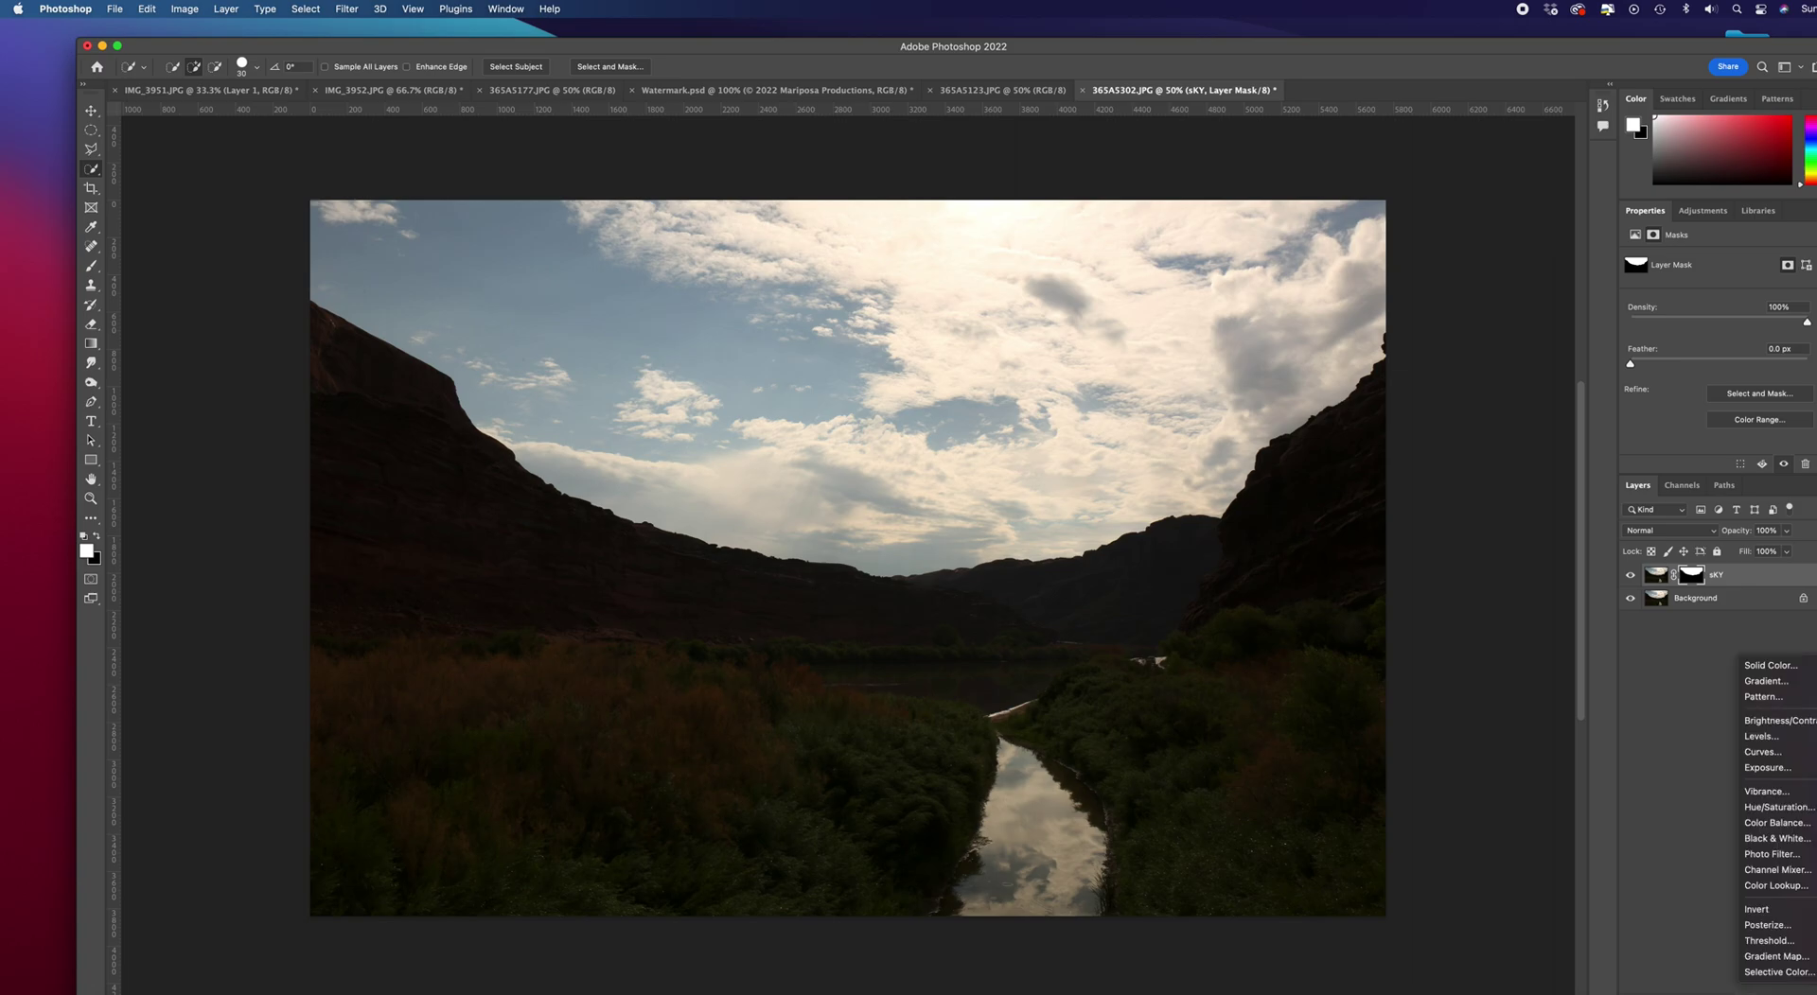
pyautogui.click(1757, 737)
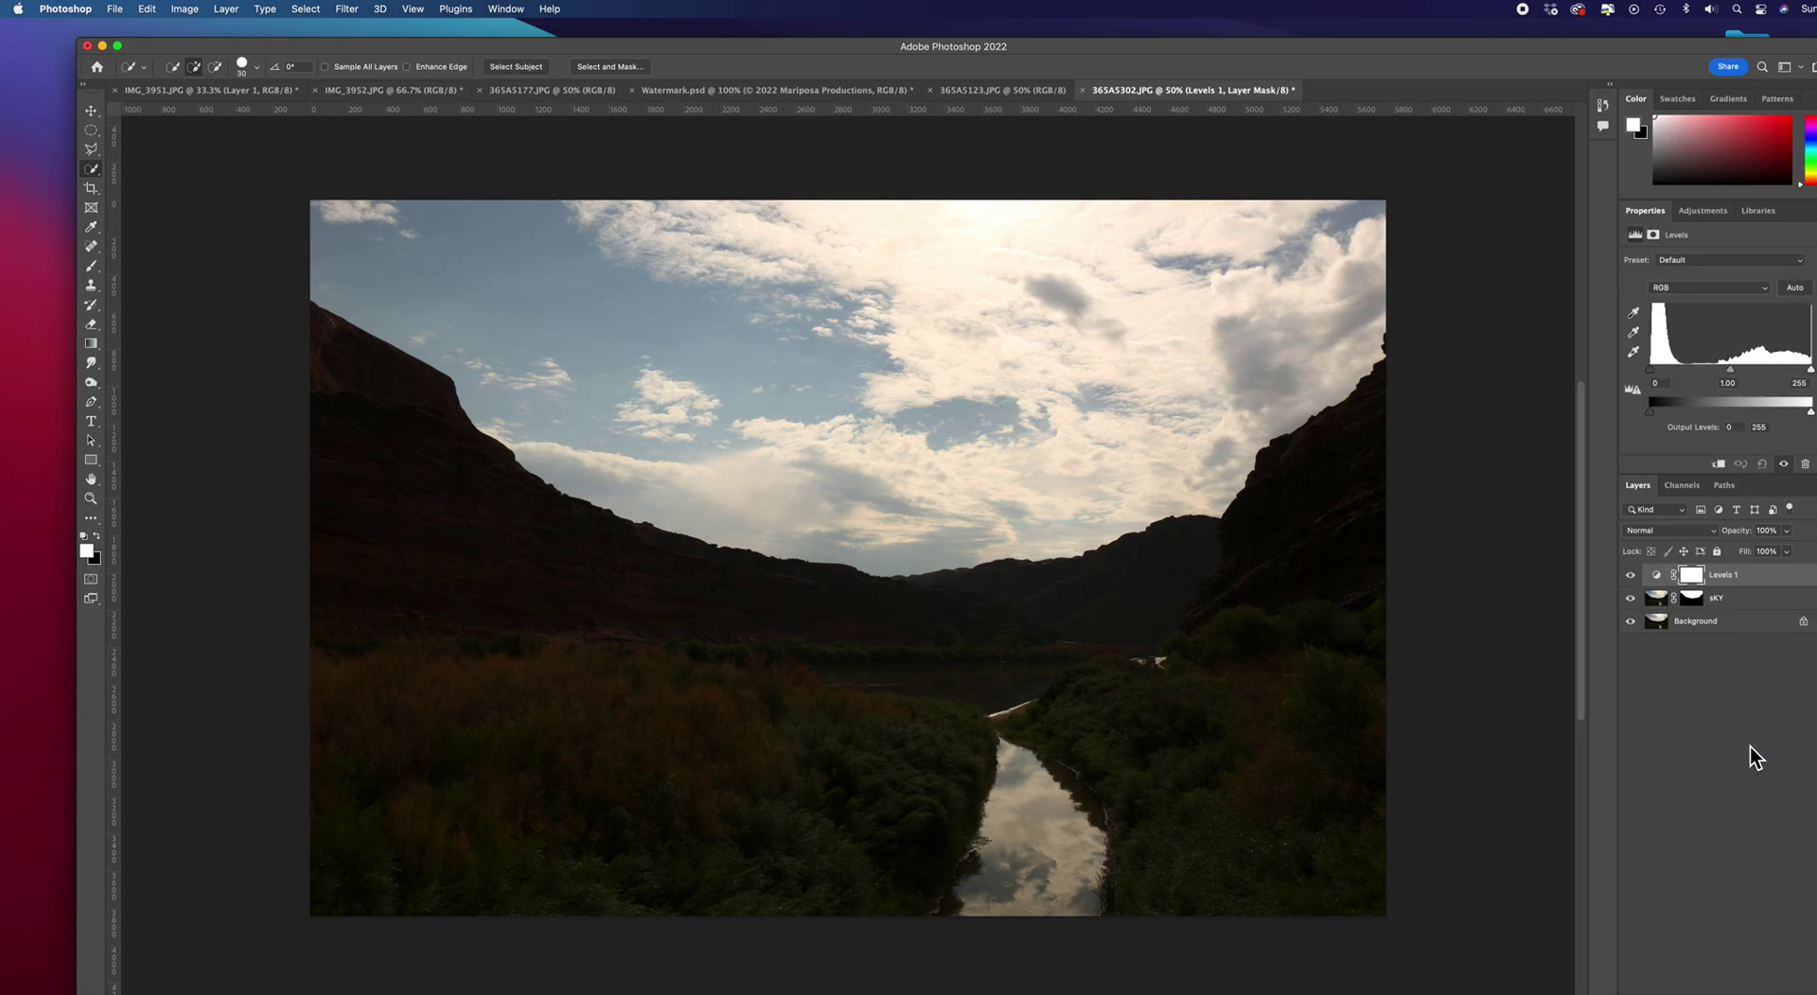
pyautogui.rightClick(1757, 579)
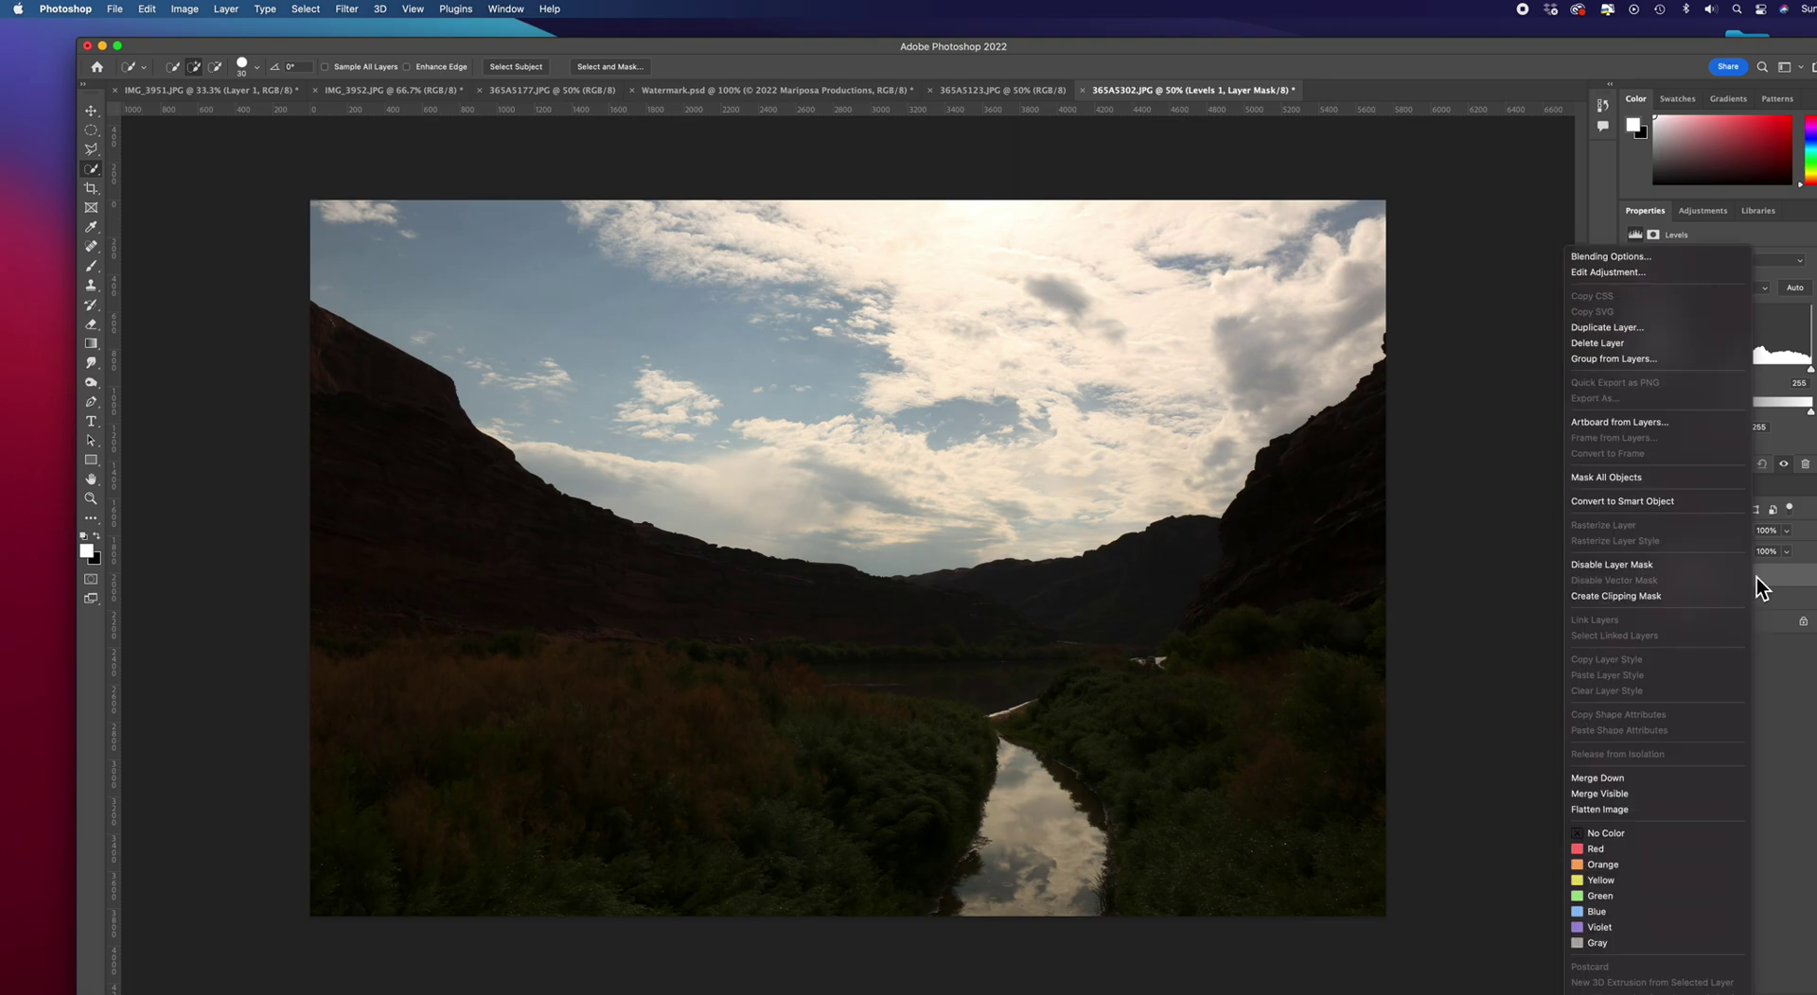
pyautogui.click(1599, 600)
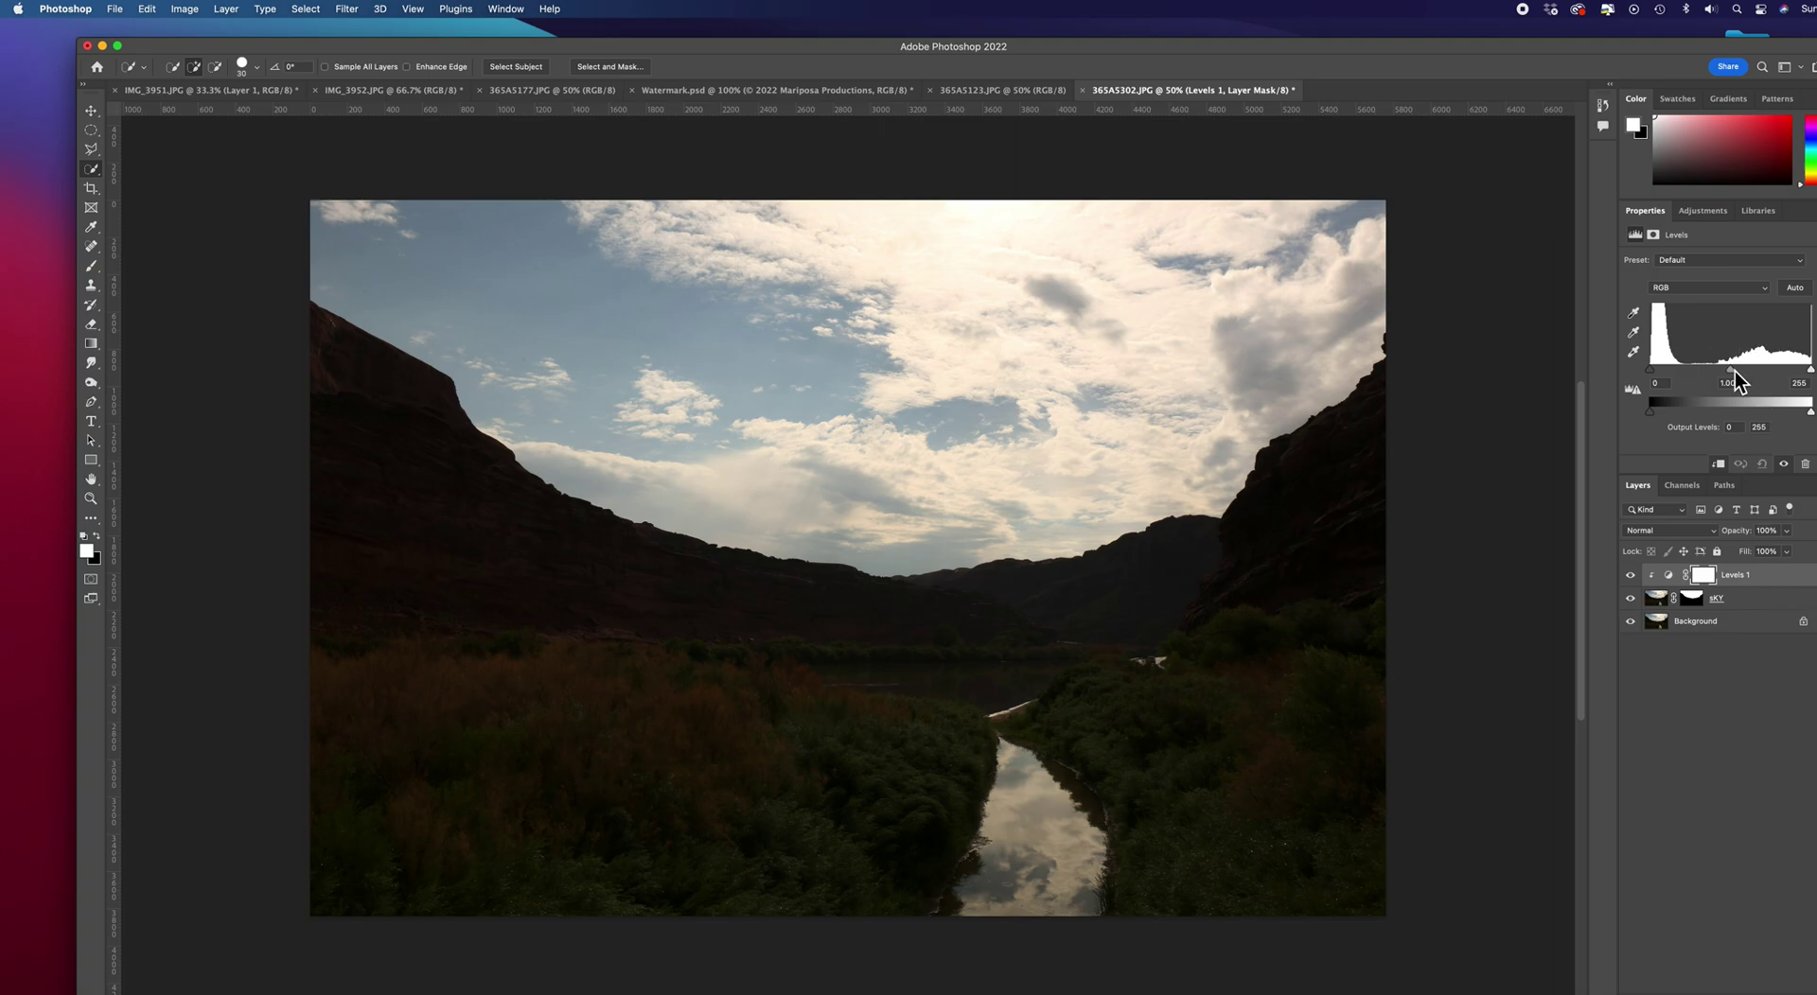
# Step: Apply automatic levels to the sky's Levels adjustment and darken its midtones to 0.45
pyautogui.moveTo(1734, 374); pyautogui.dragTo(1747, 383)
pyautogui.click(1633, 332)
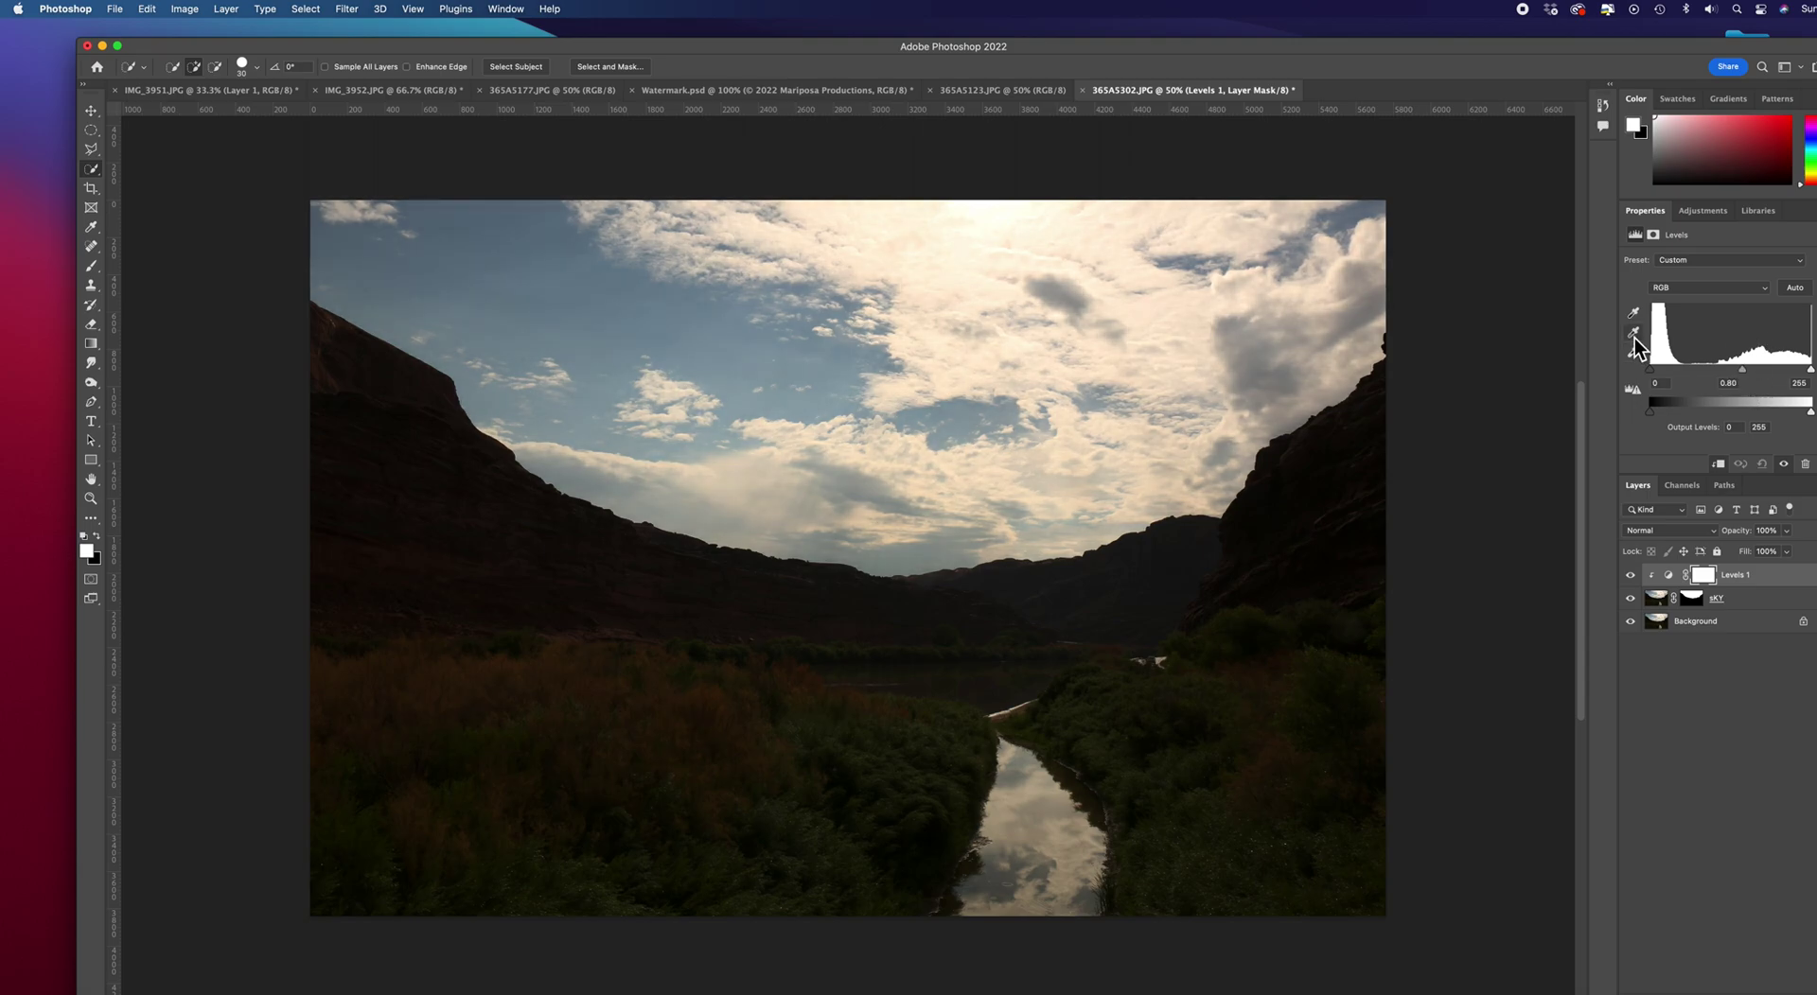
pyautogui.click(1796, 289)
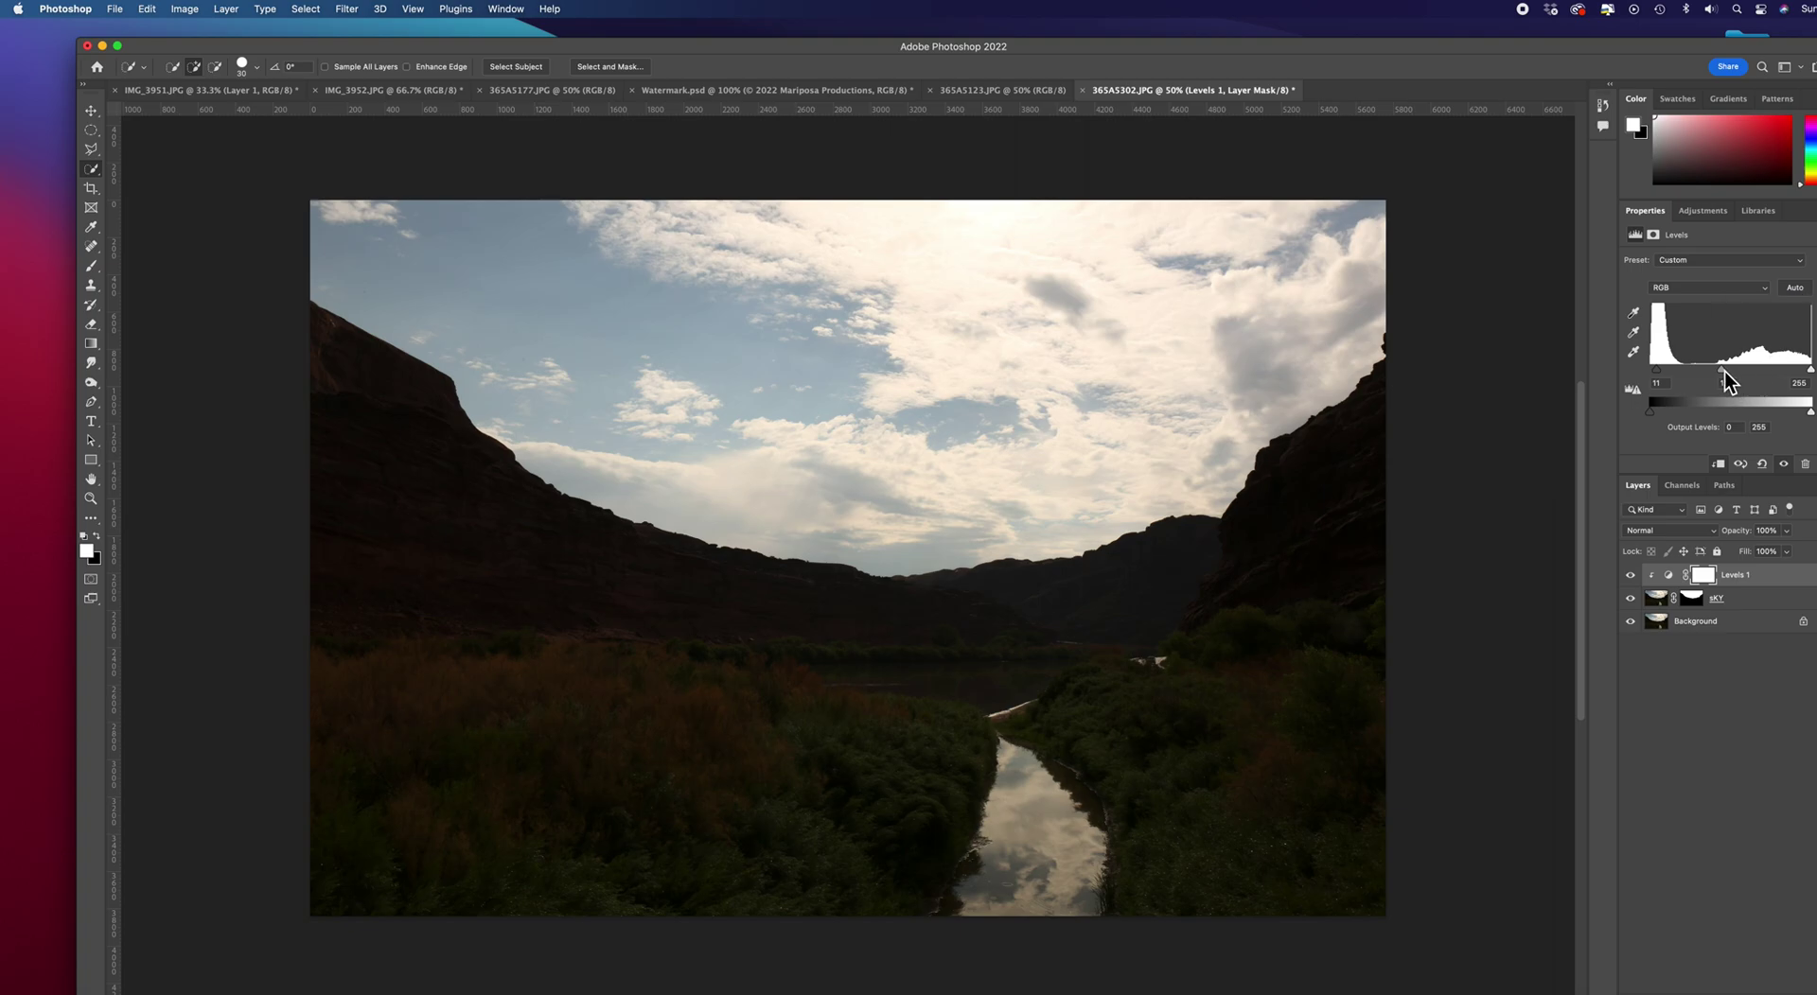
pyautogui.moveTo(1724, 371); pyautogui.dragTo(1773, 382)
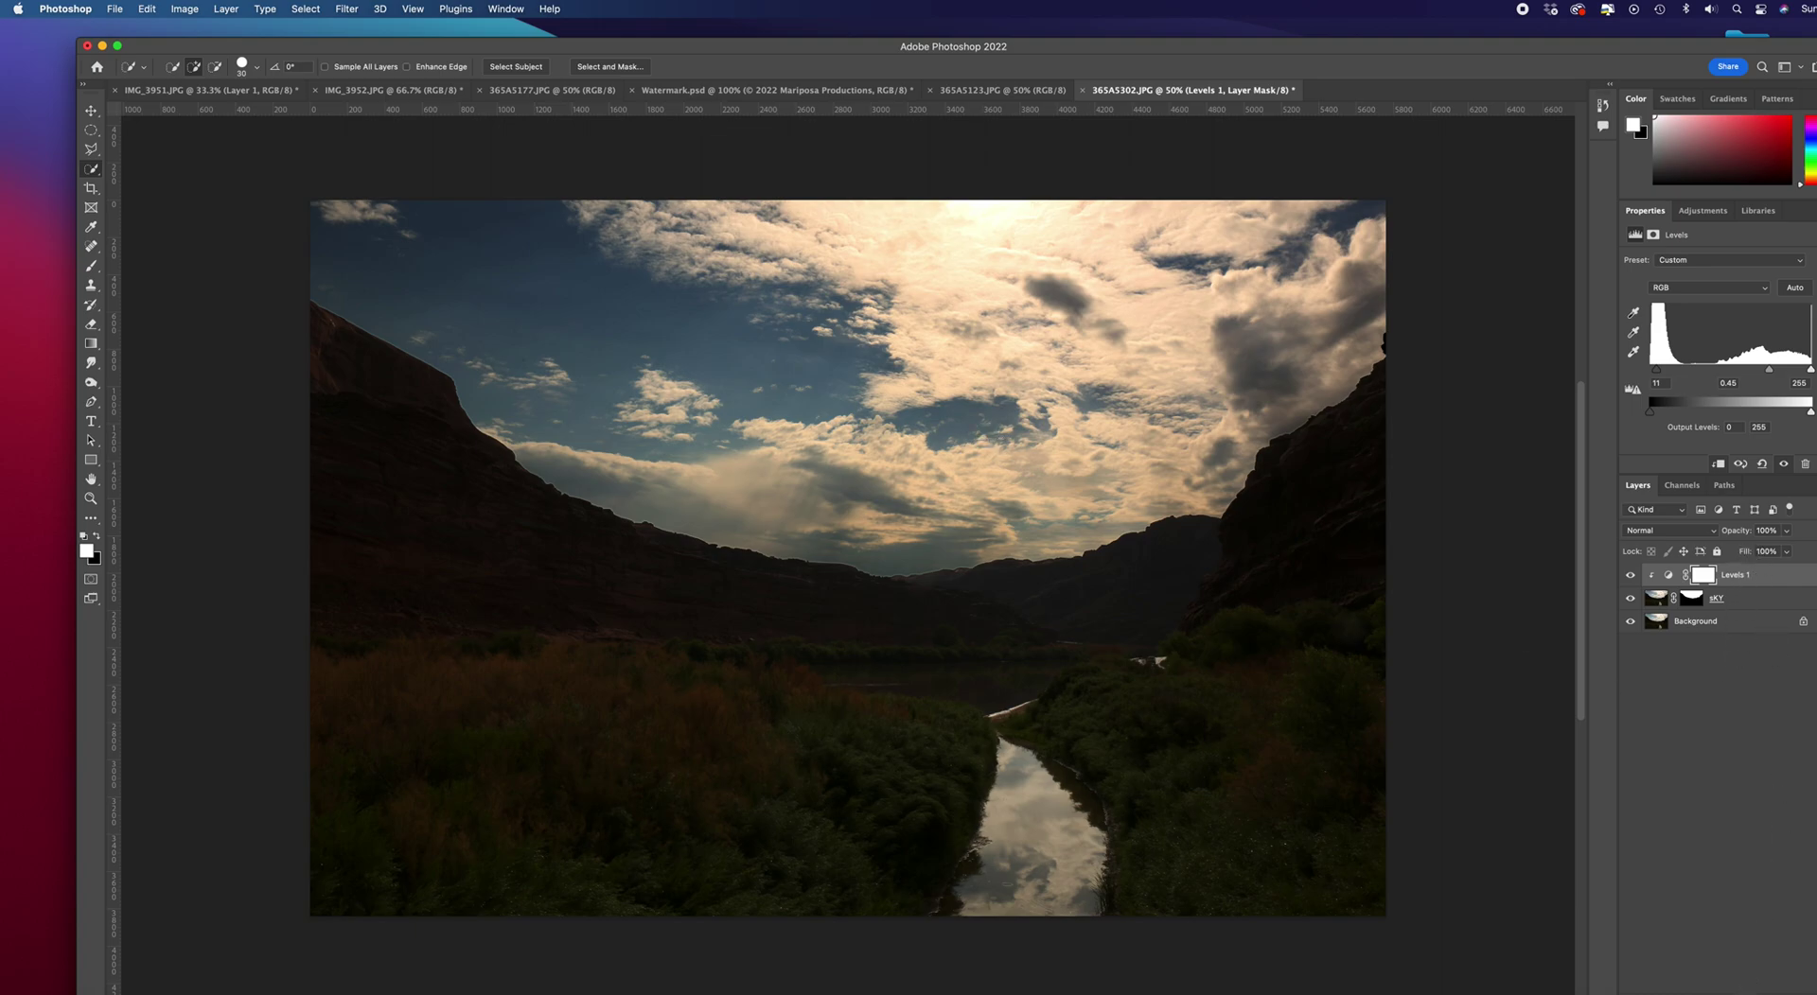
# Step: Add a Curves adjustment layer above the sky's Levels adjustment and clip it to the sKY layer
pyautogui.click(1741, 994)
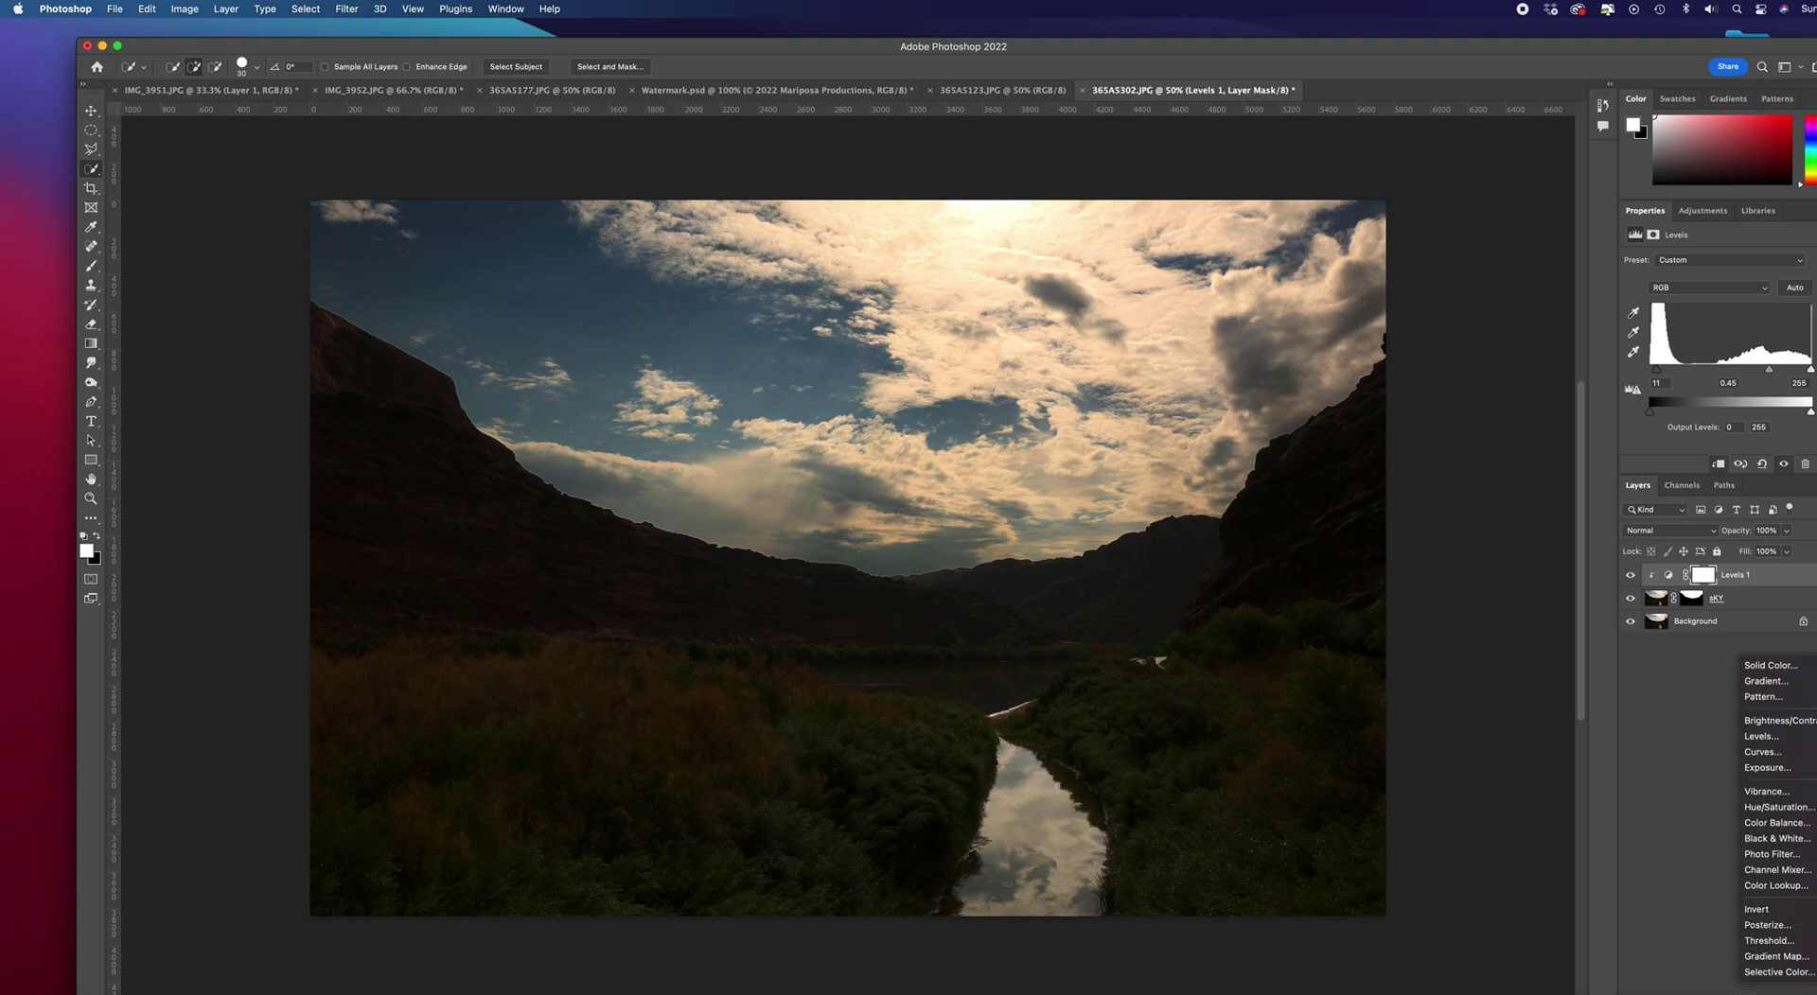
pyautogui.click(1762, 754)
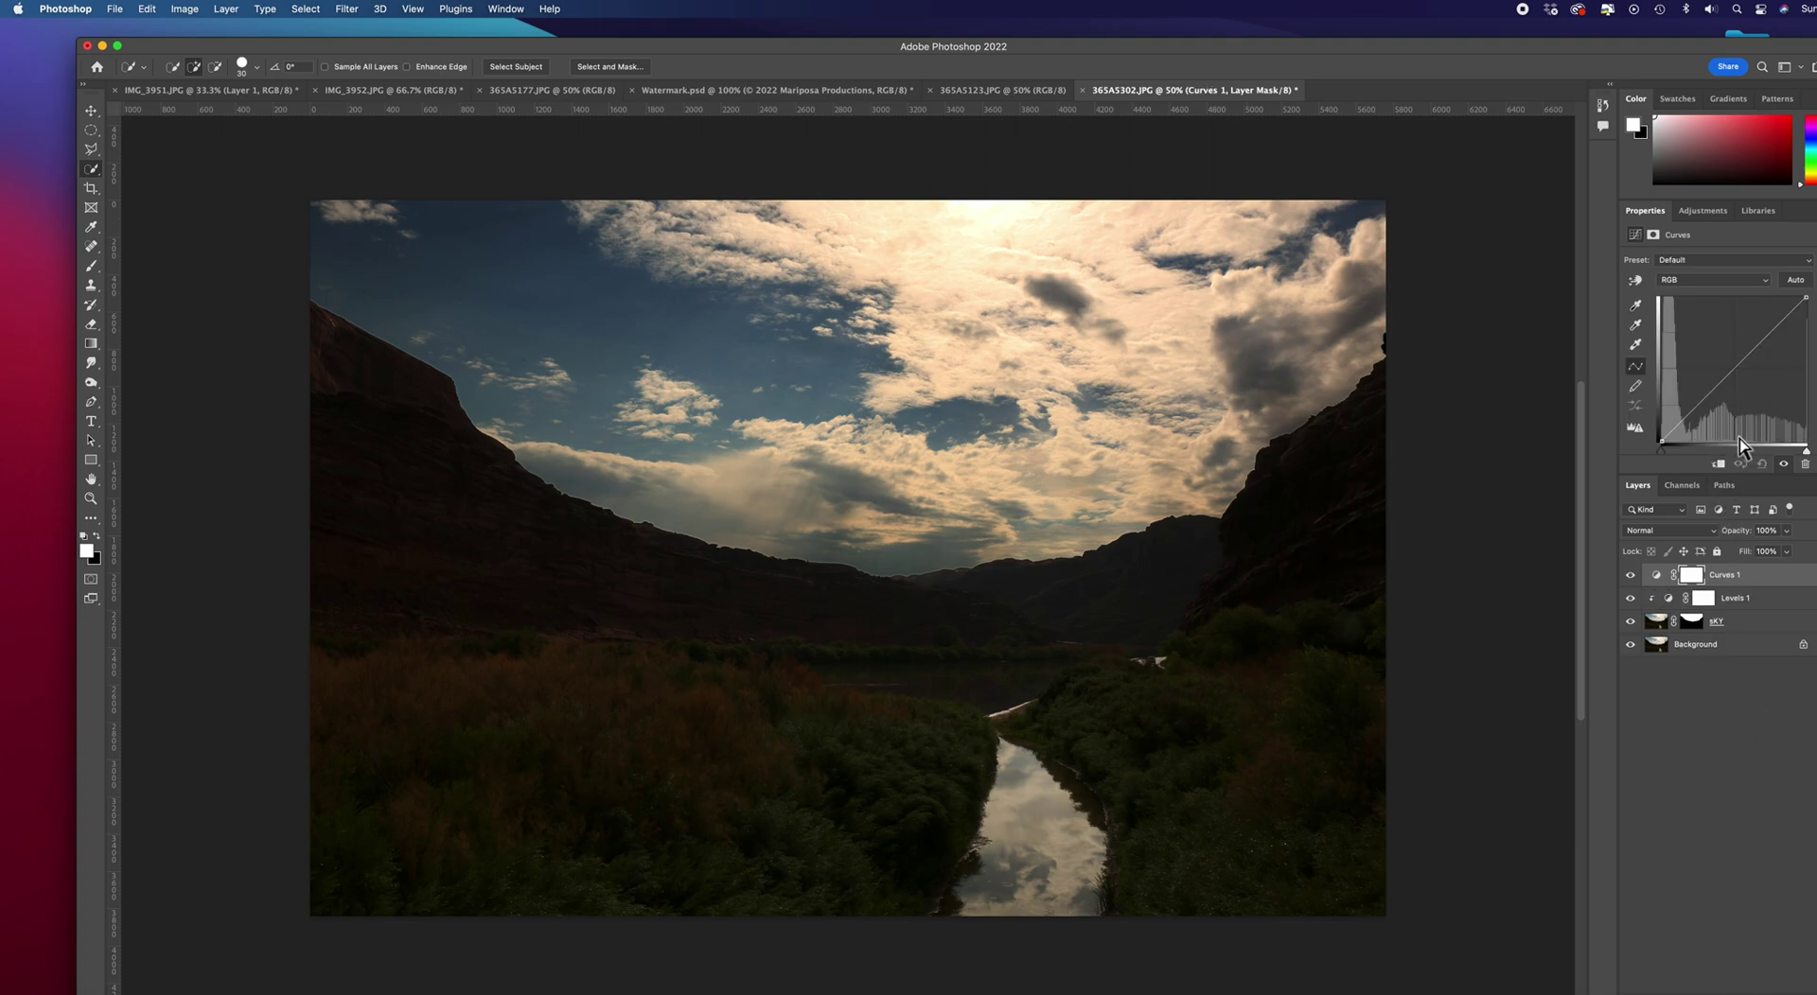
pyautogui.rightClick(1772, 589)
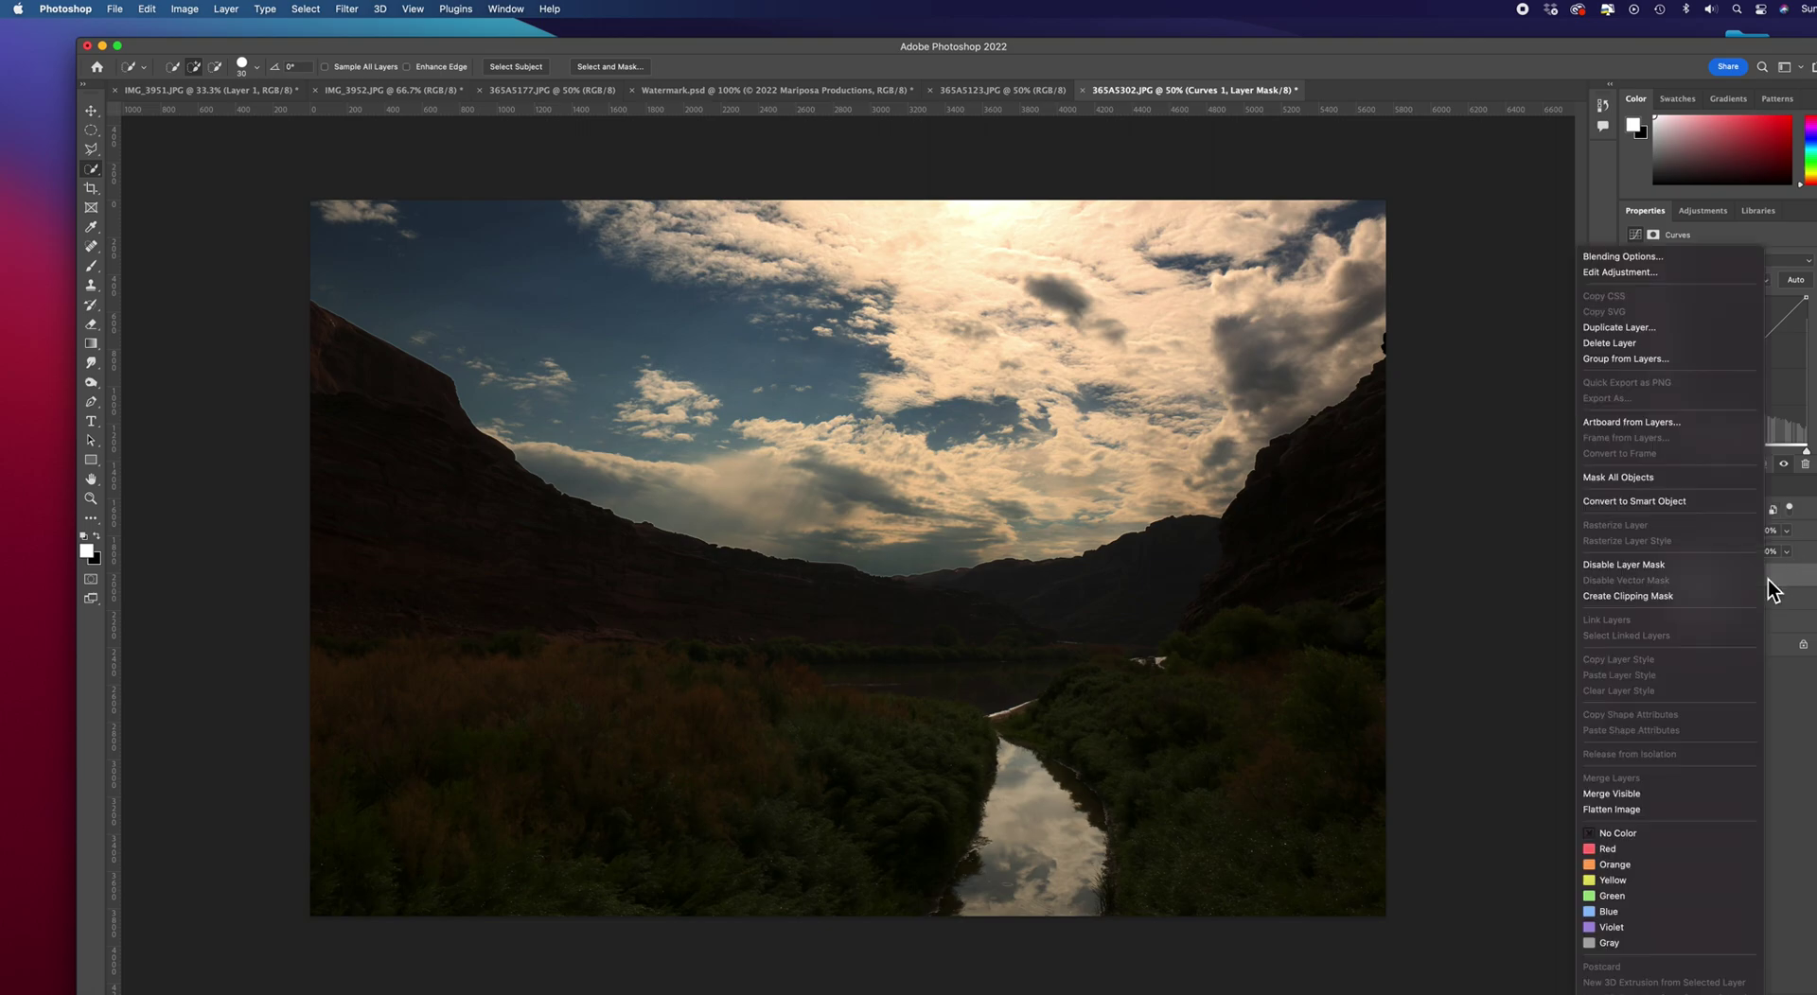
pyautogui.click(1673, 598)
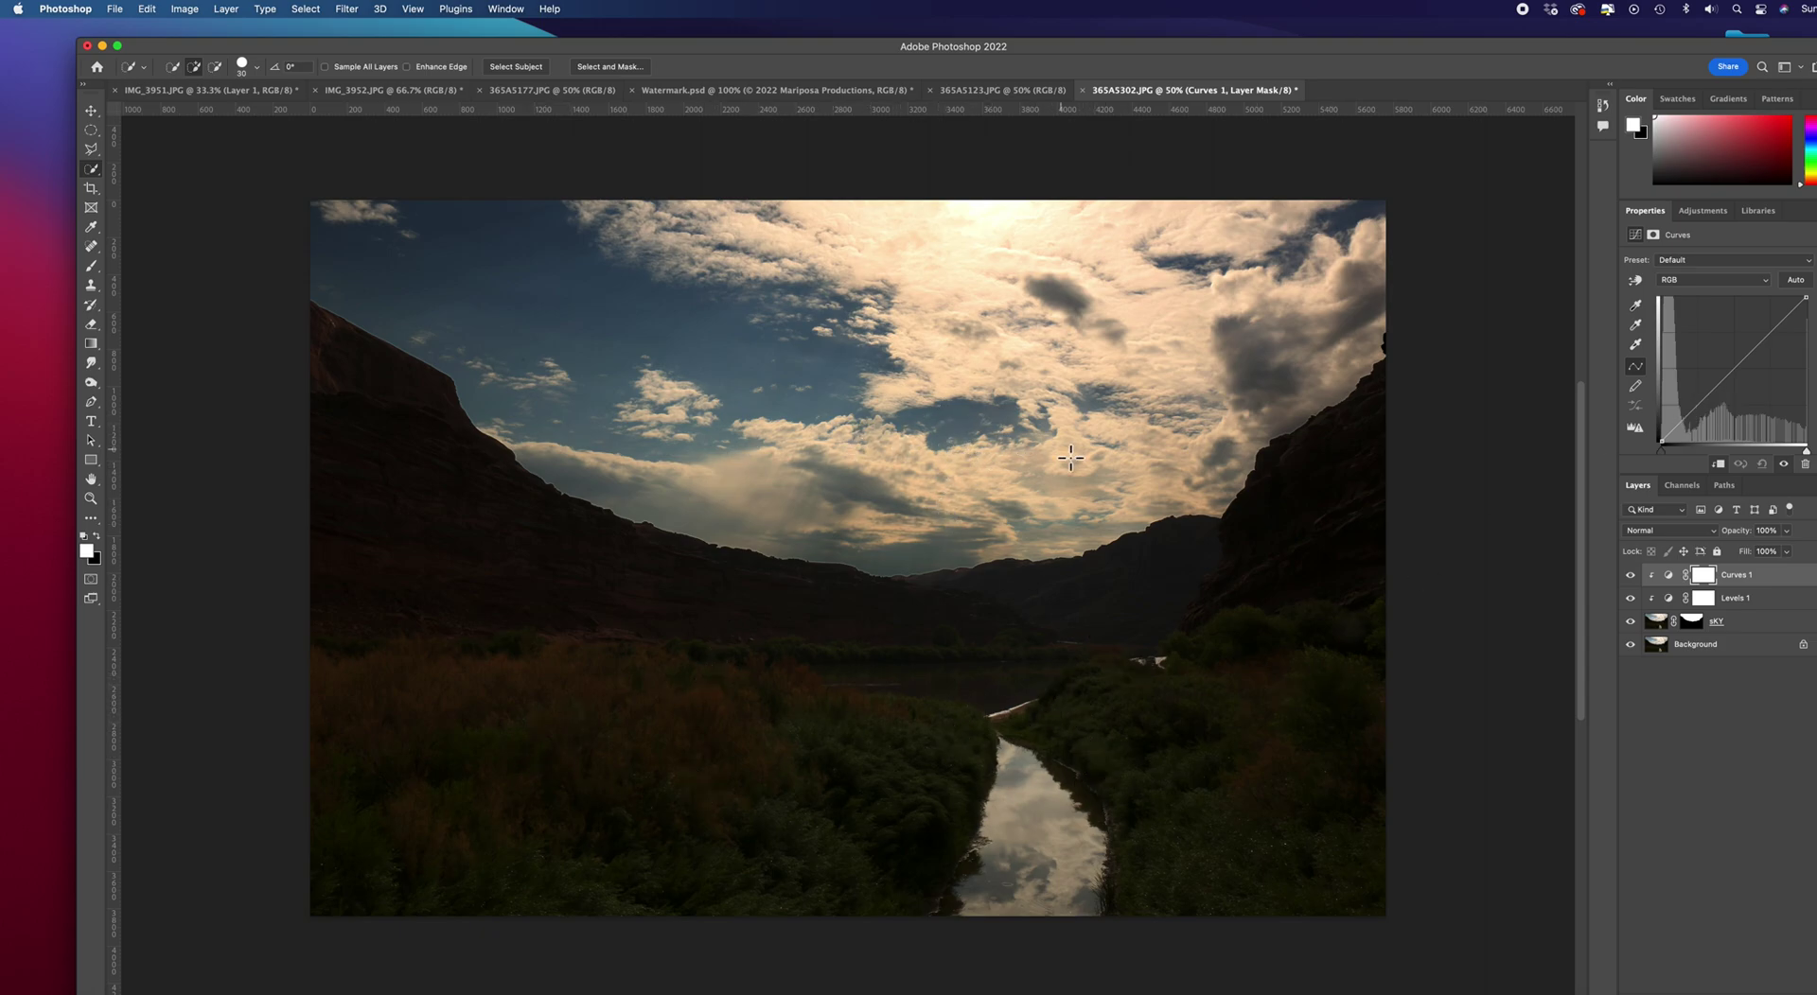
# Step: Shape the sky's RGB curve with two points, lifting the shadows slightly and pulling the highlights down
pyautogui.click(1699, 404)
pyautogui.click(1773, 331)
pyautogui.moveTo(1707, 414); pyautogui.dragTo(1703, 415)
pyautogui.moveTo(1782, 336); pyautogui.dragTo(1783, 340)
pyautogui.moveTo(1782, 339); pyautogui.dragTo(1783, 349)
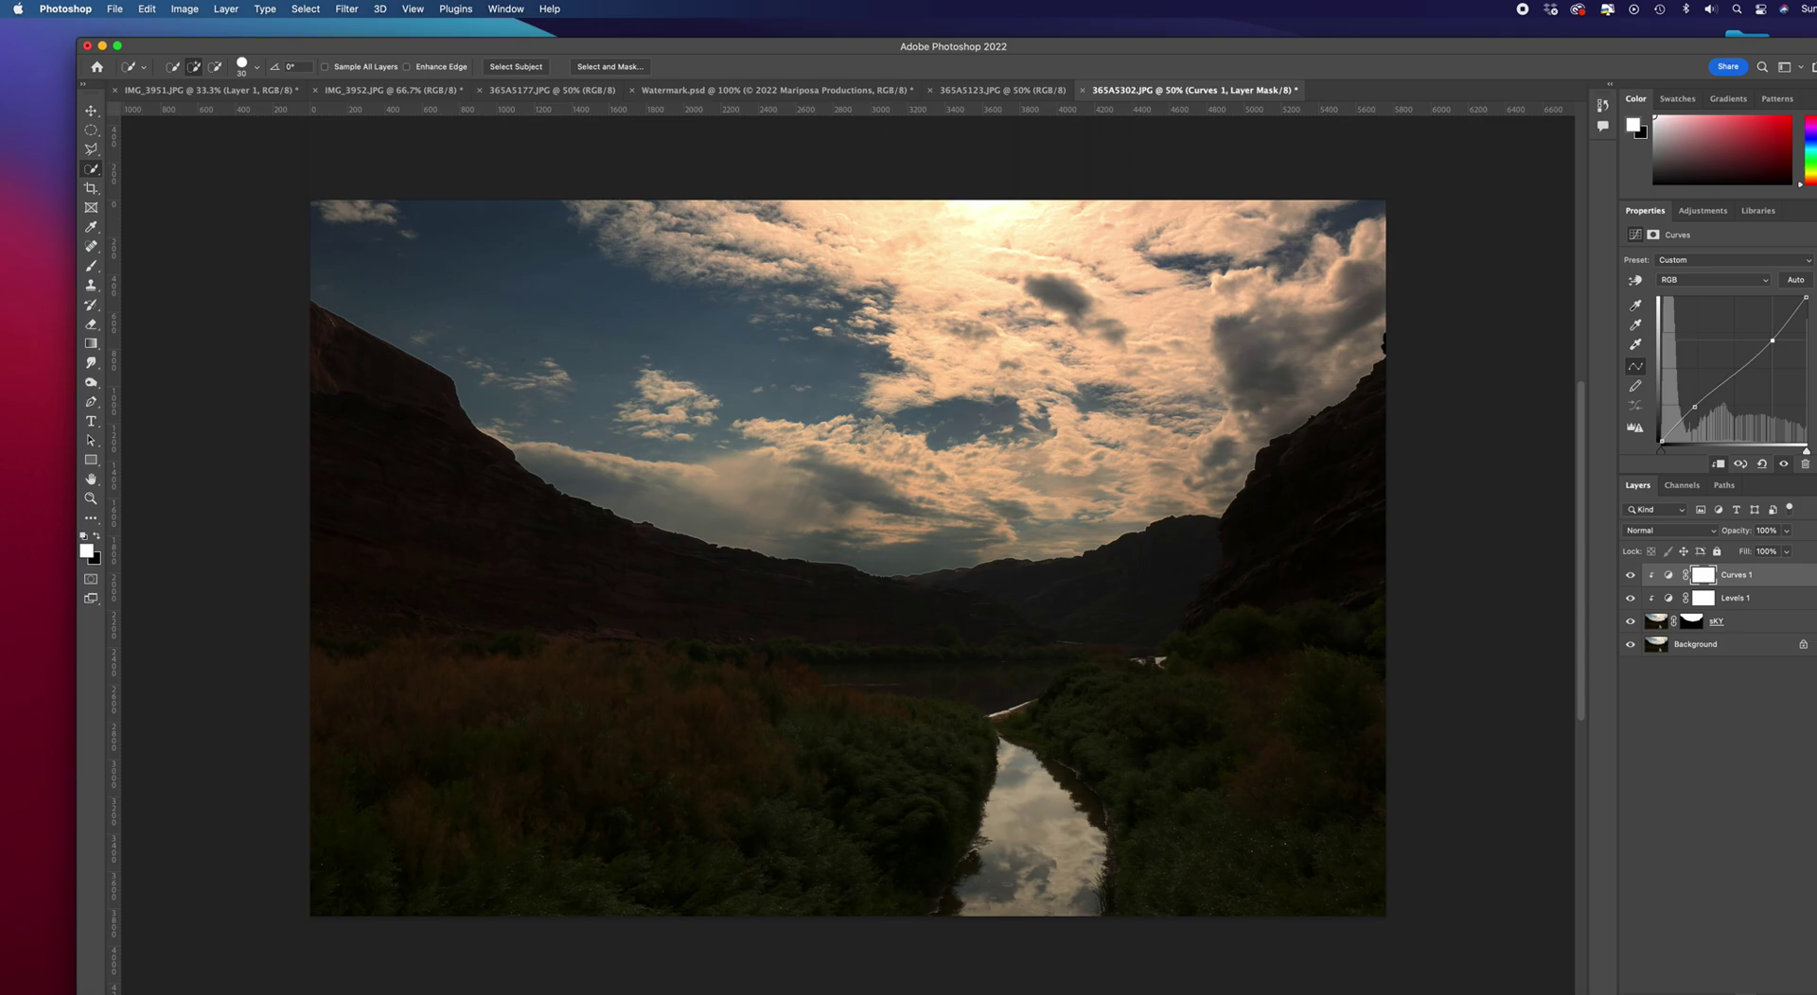
# Step: Add a Hue/Saturation adjustment layer above the Curves layer and clip it to the sKY layer
pyautogui.click(1745, 993)
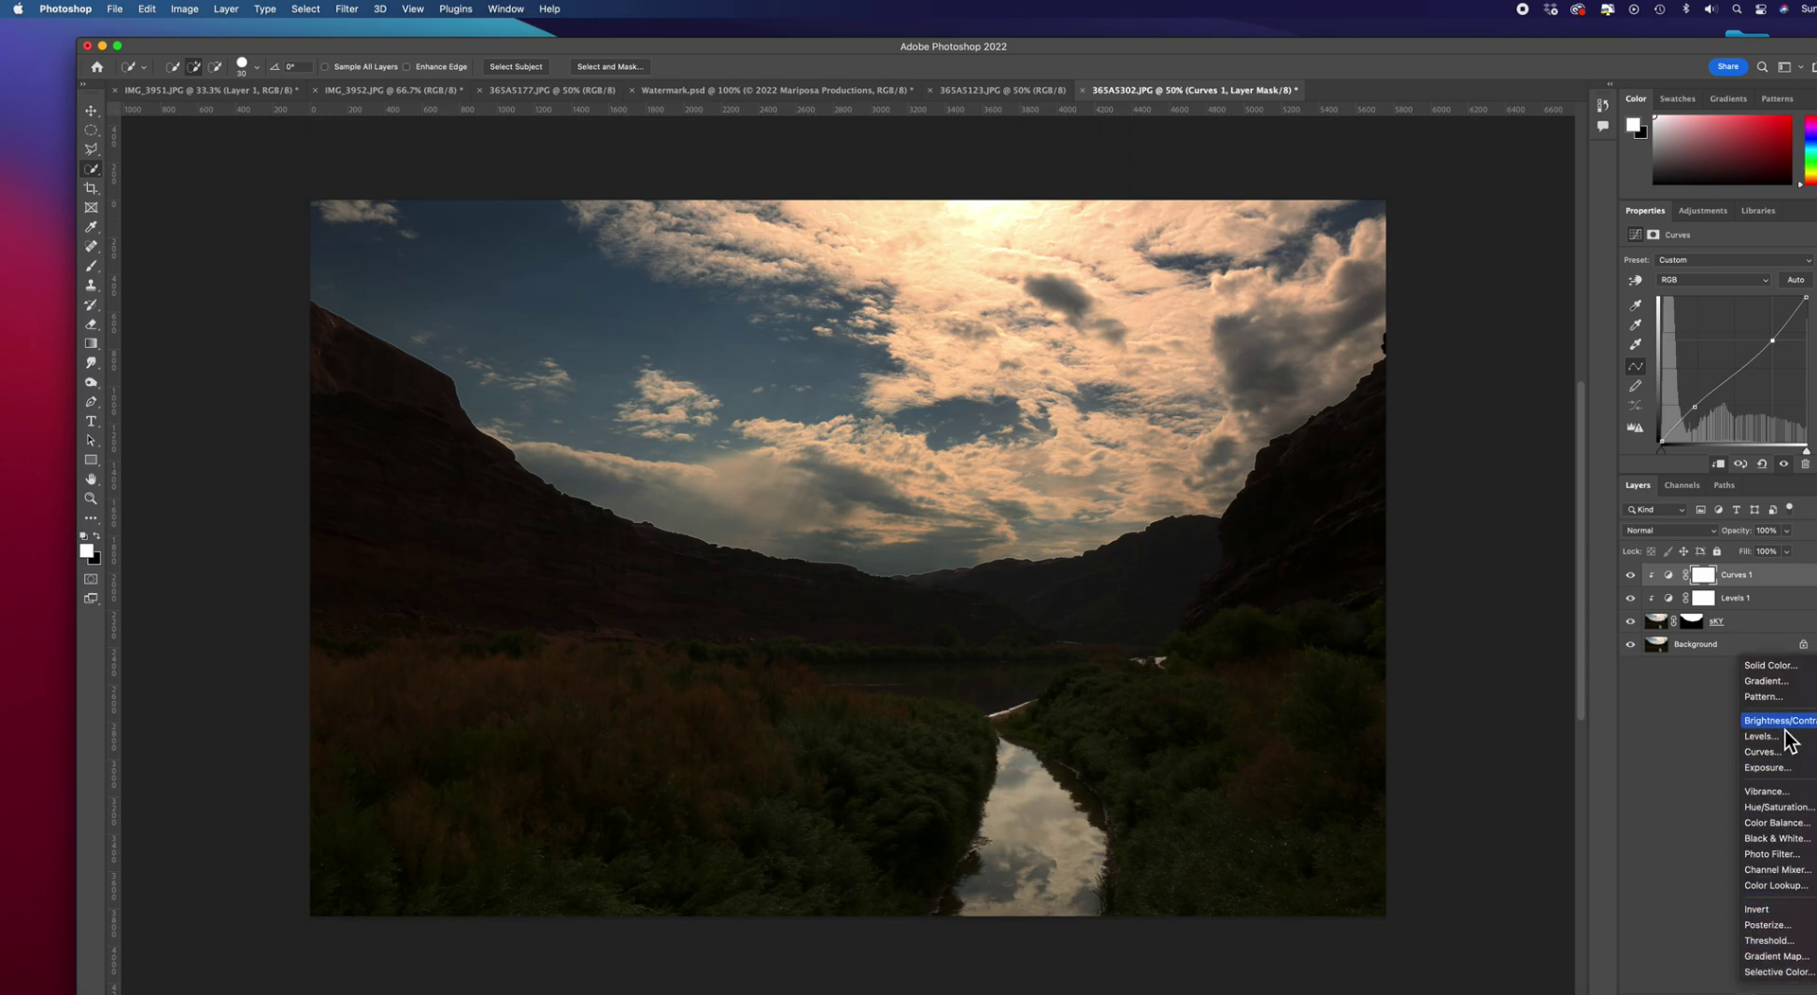
pyautogui.click(1791, 808)
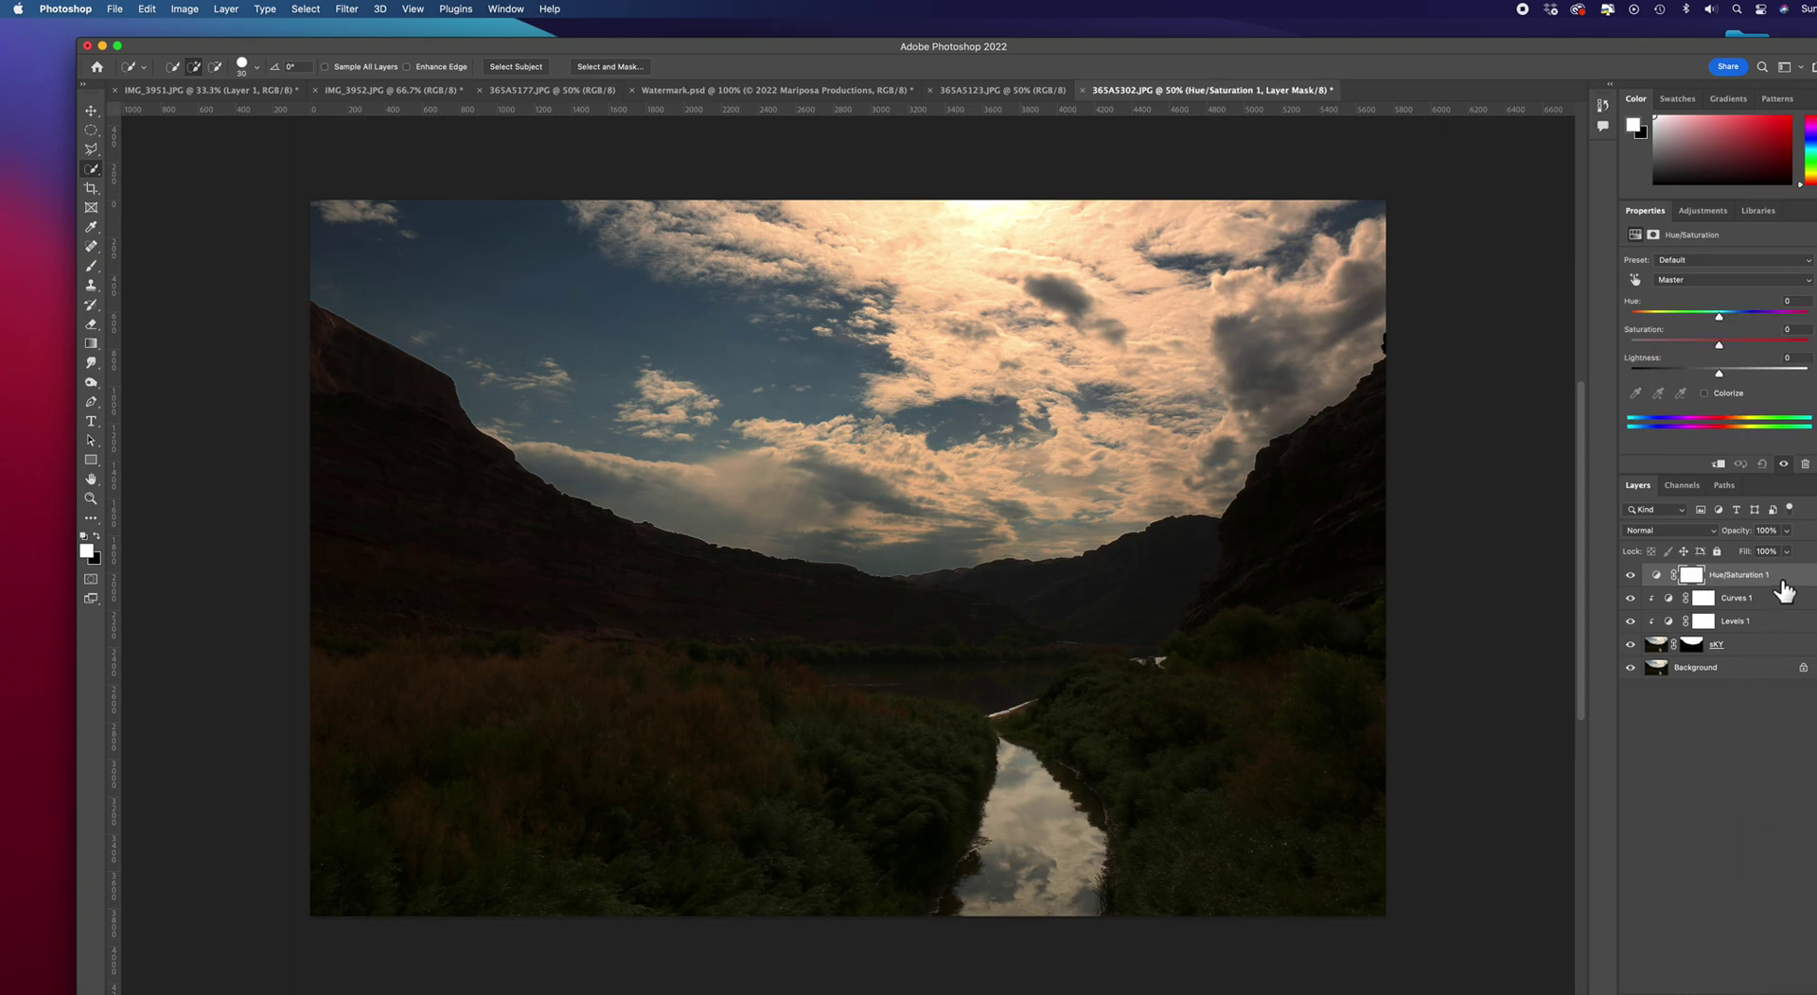
pyautogui.rightClick(1783, 591)
pyautogui.click(1661, 597)
# Step: Set the sky's hue to +13, saturation to +7 and lightness to +4
pyautogui.moveTo(1720, 315)
pyautogui.mouseDown()
pyautogui.moveTo(1758, 328)
pyautogui.moveTo(1724, 333)
pyautogui.mouseUp()
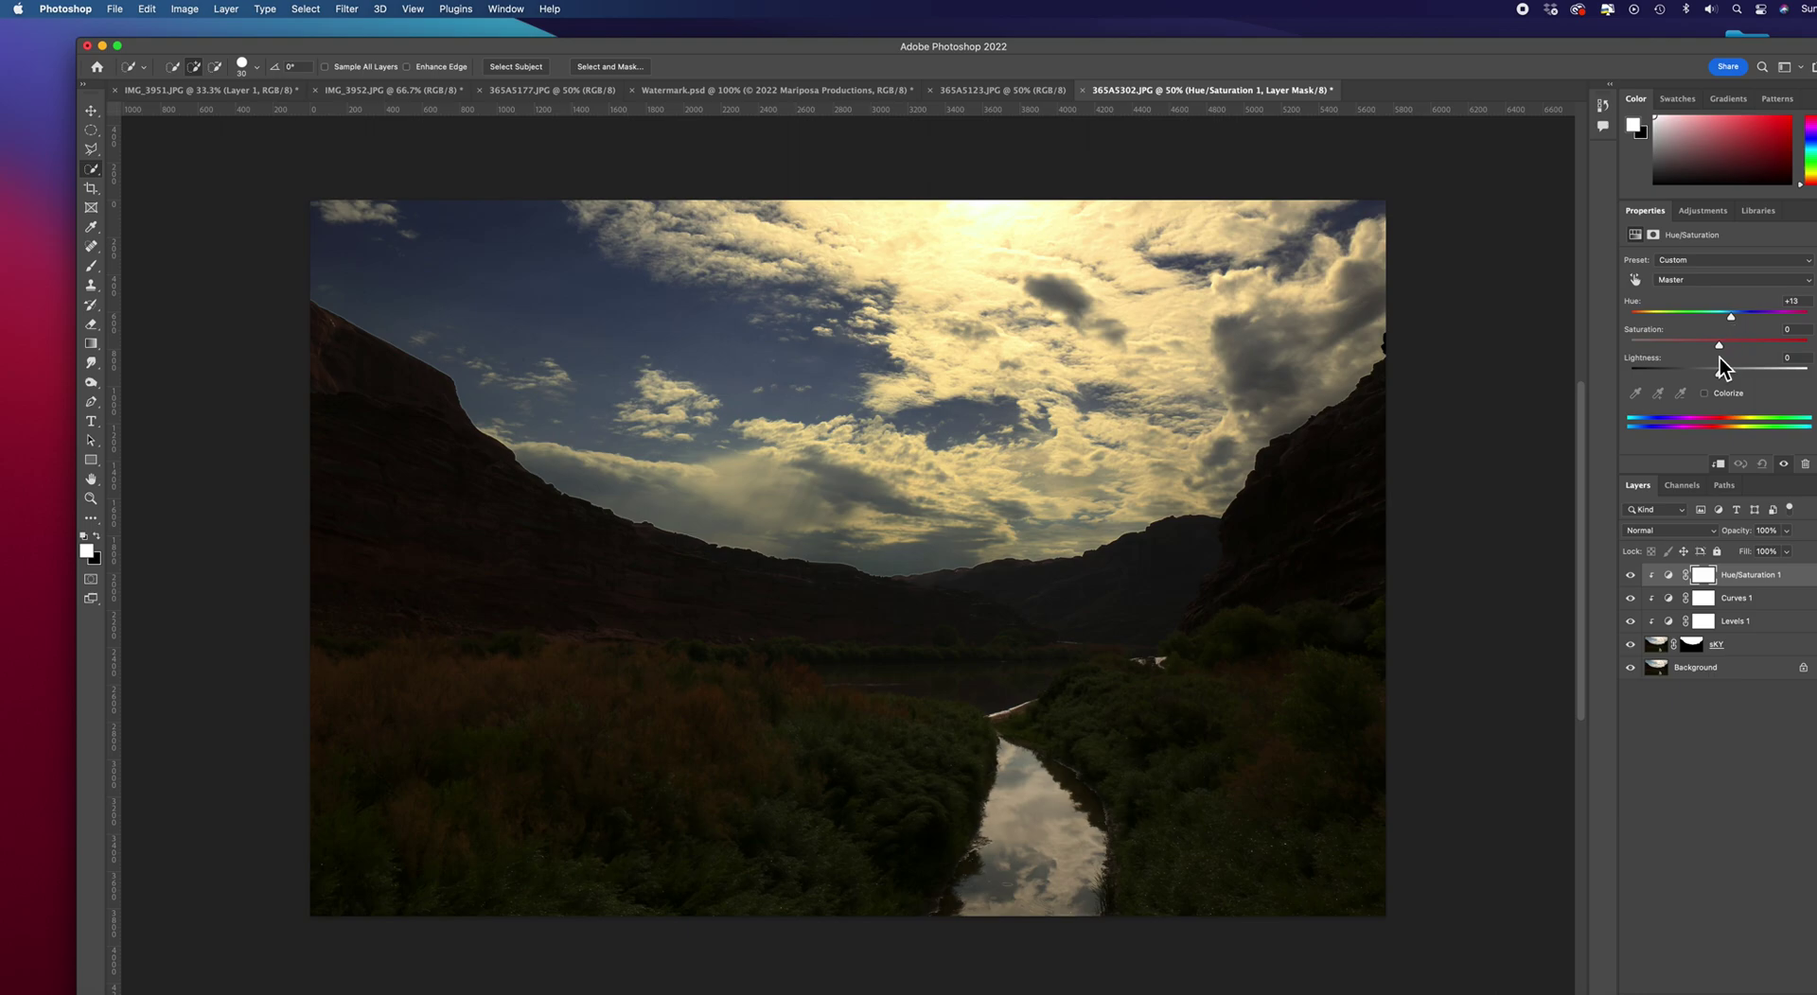
pyautogui.moveTo(1713, 348)
pyautogui.mouseDown()
pyautogui.moveTo(1686, 350)
pyautogui.moveTo(1734, 354)
pyautogui.mouseUp()
pyautogui.moveTo(1723, 375); pyautogui.dragTo(1760, 385)
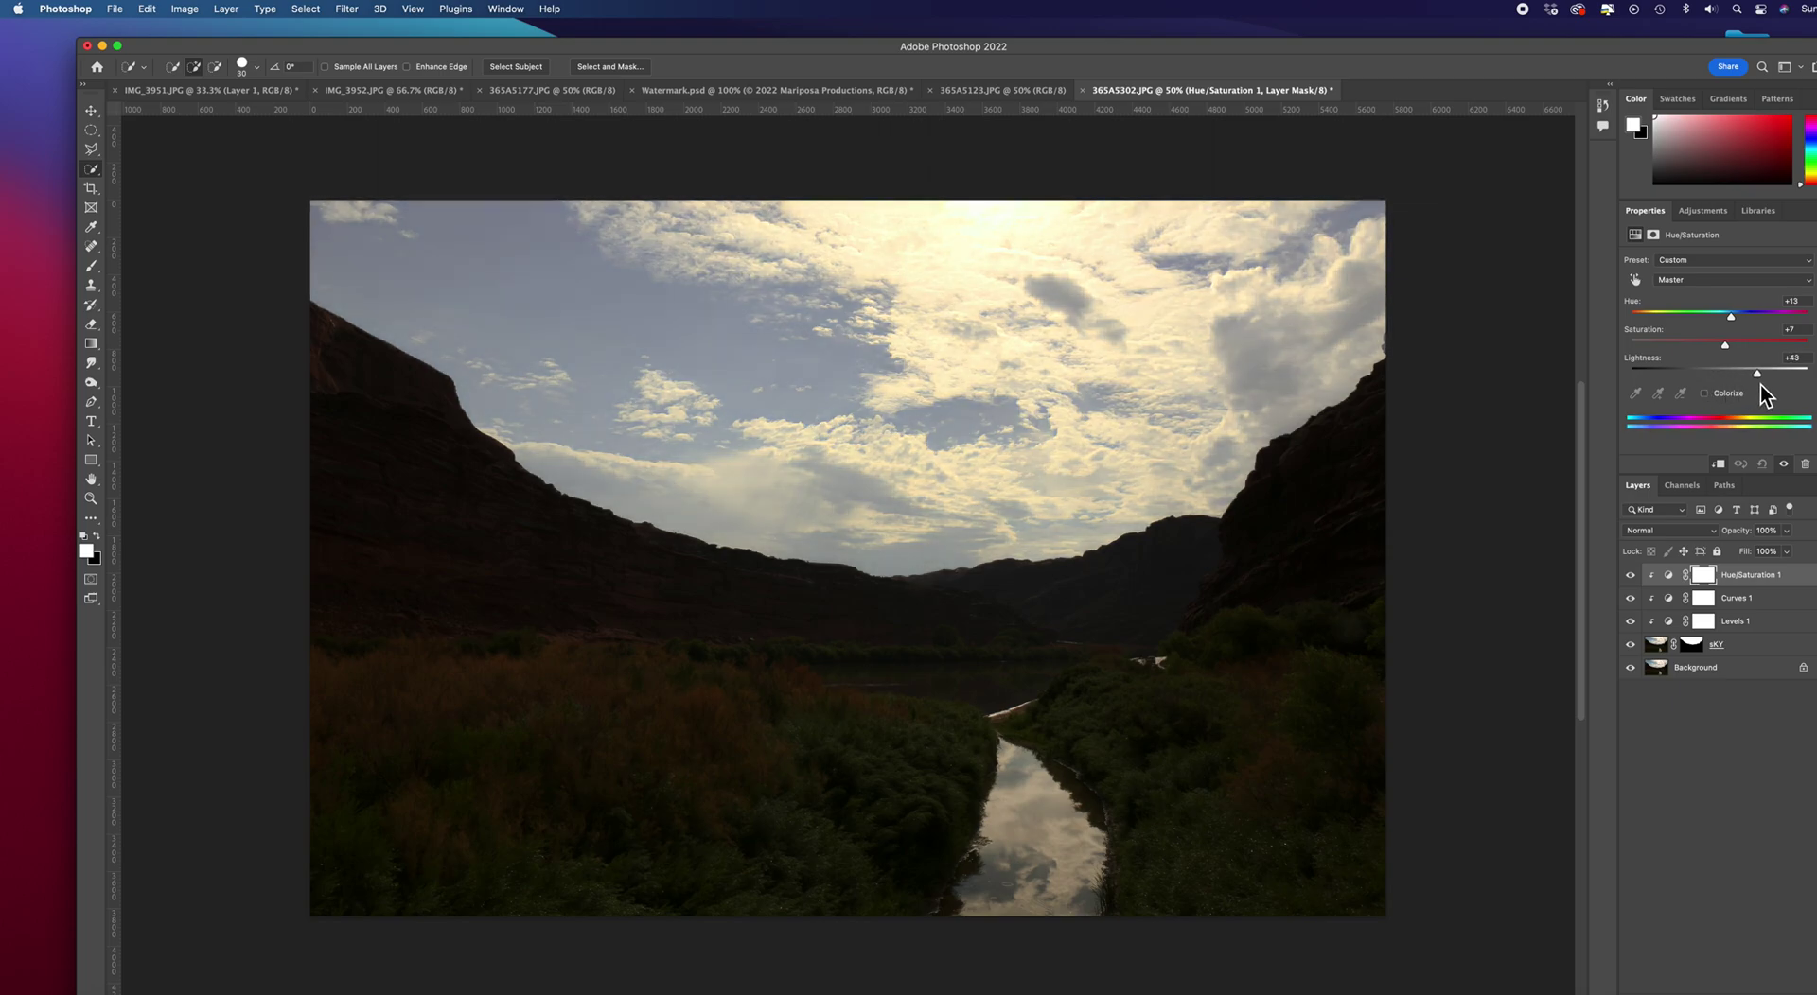
pyautogui.moveTo(1760, 385); pyautogui.dragTo(1723, 388)
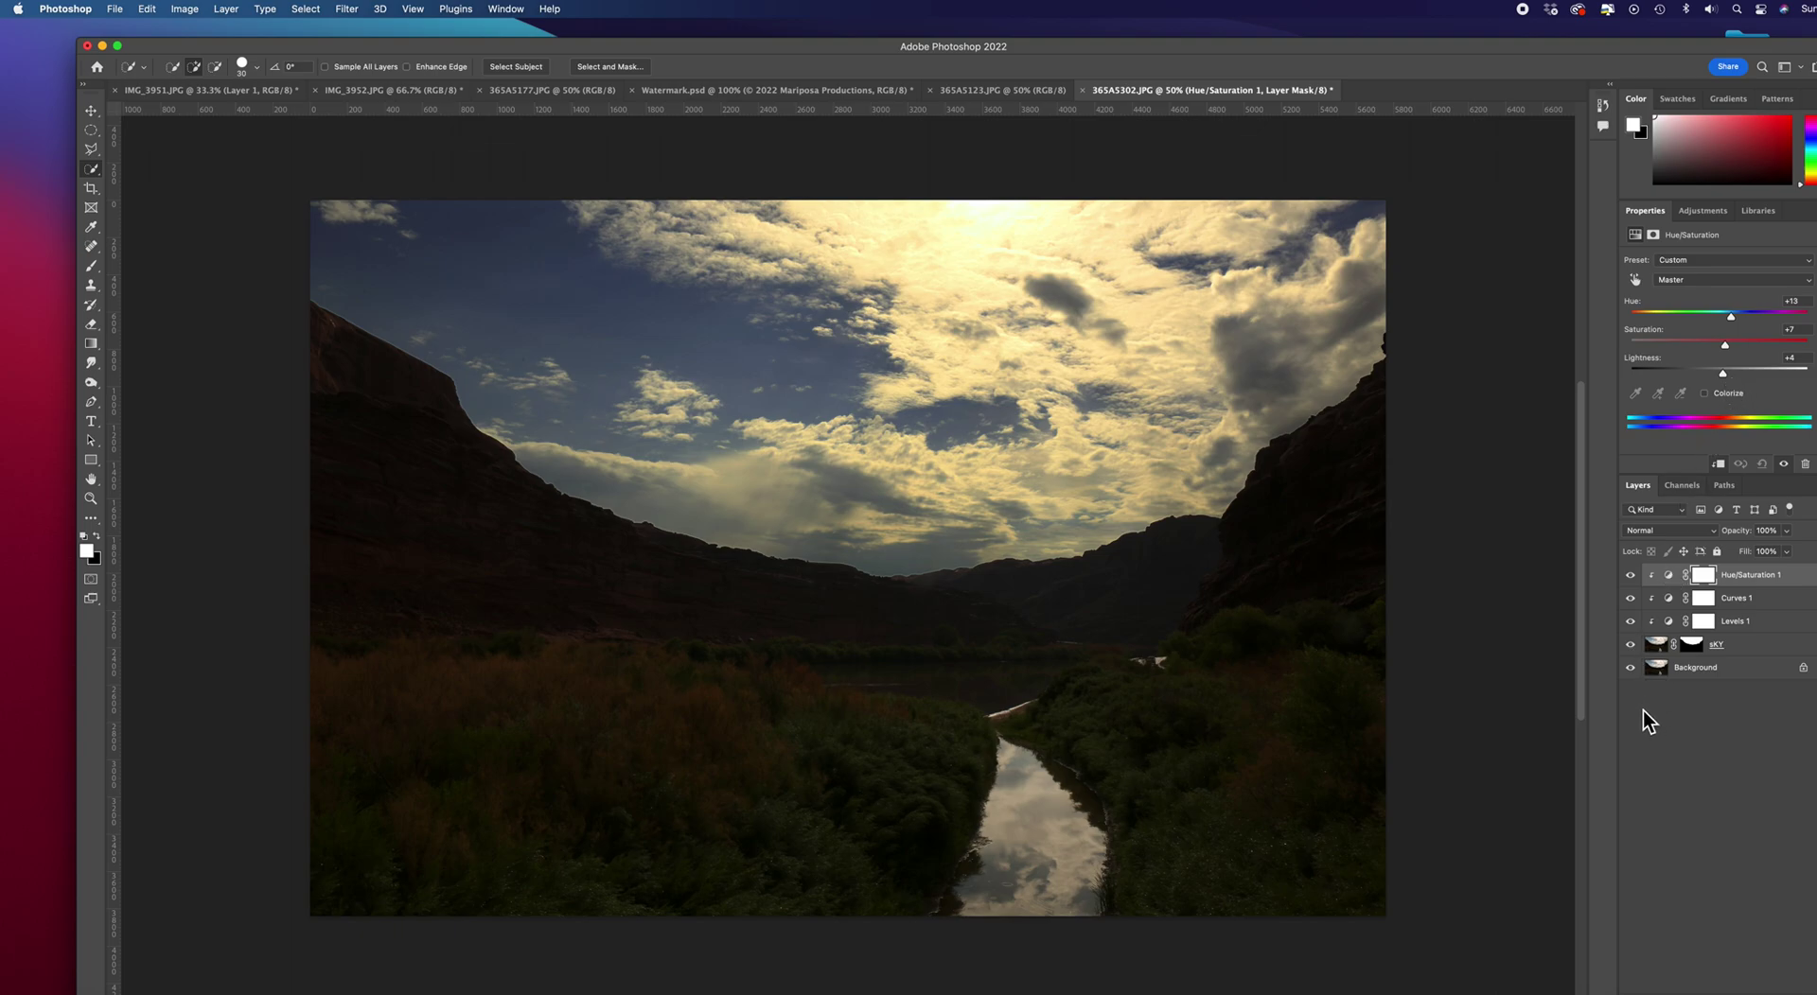
# Step: Add a Levels adjustment layer clipped to the Background layer and brighten its midtones to 1.17
pyautogui.click(1750, 649)
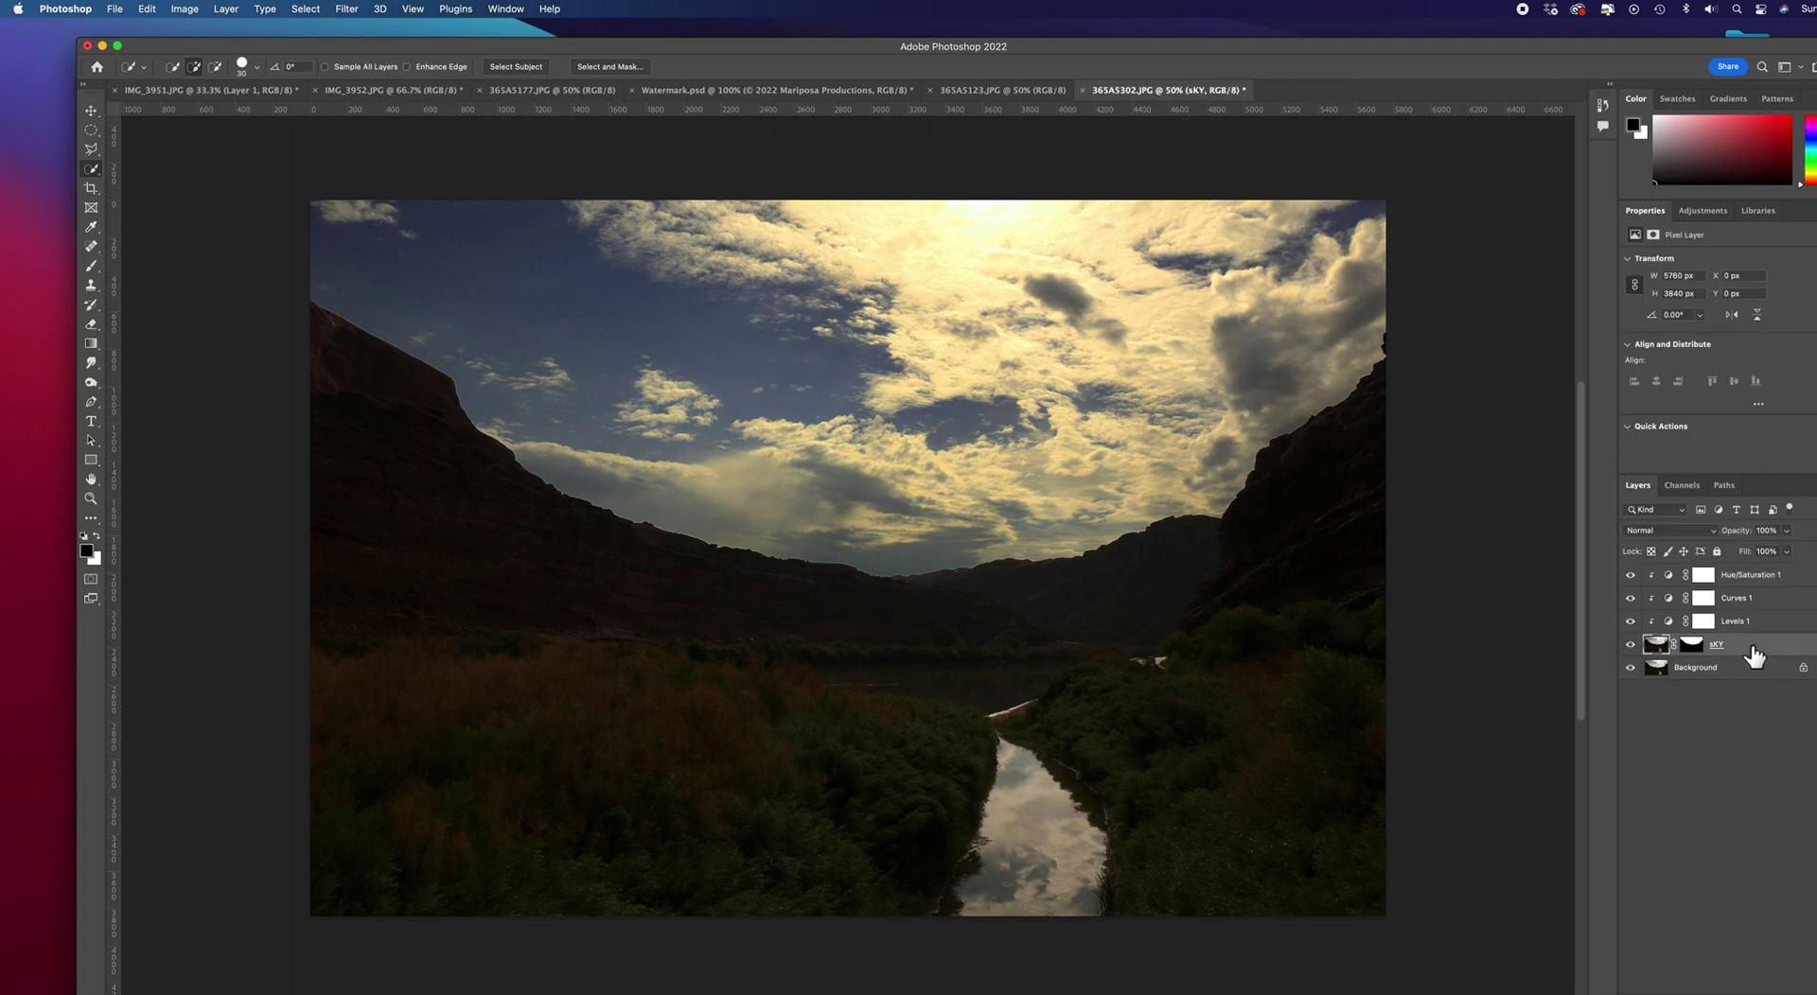
pyautogui.click(1740, 677)
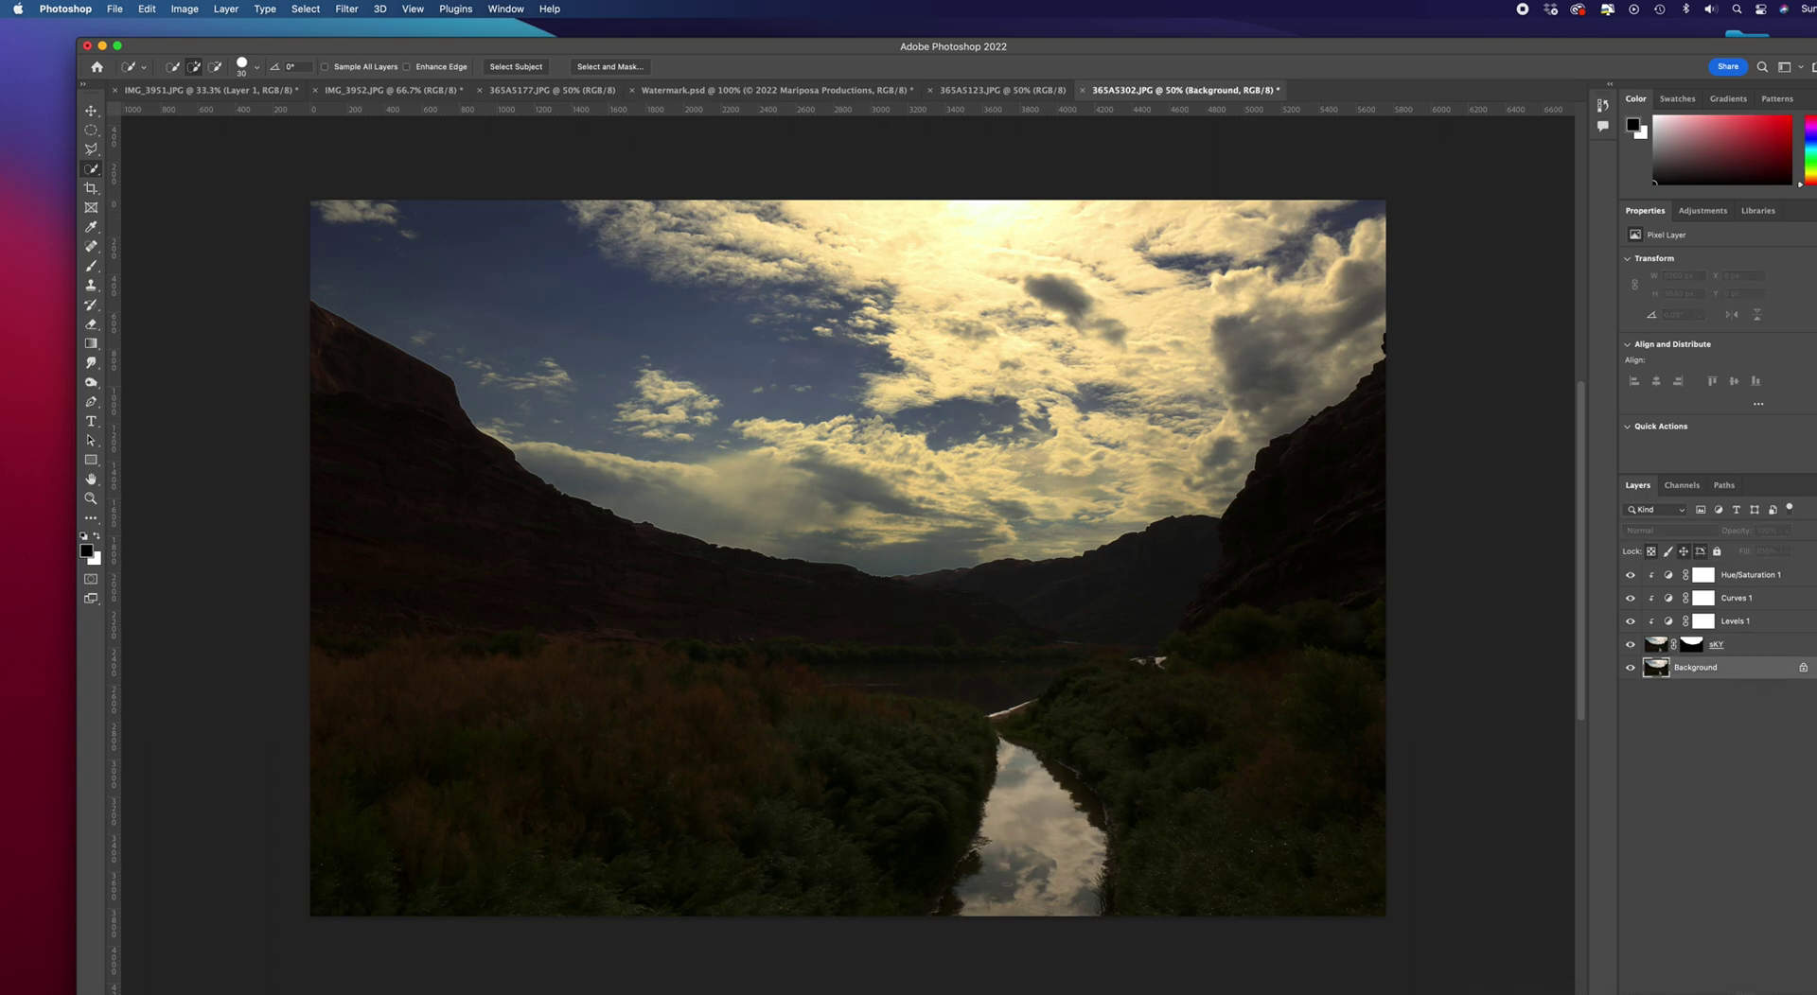
pyautogui.click(1752, 990)
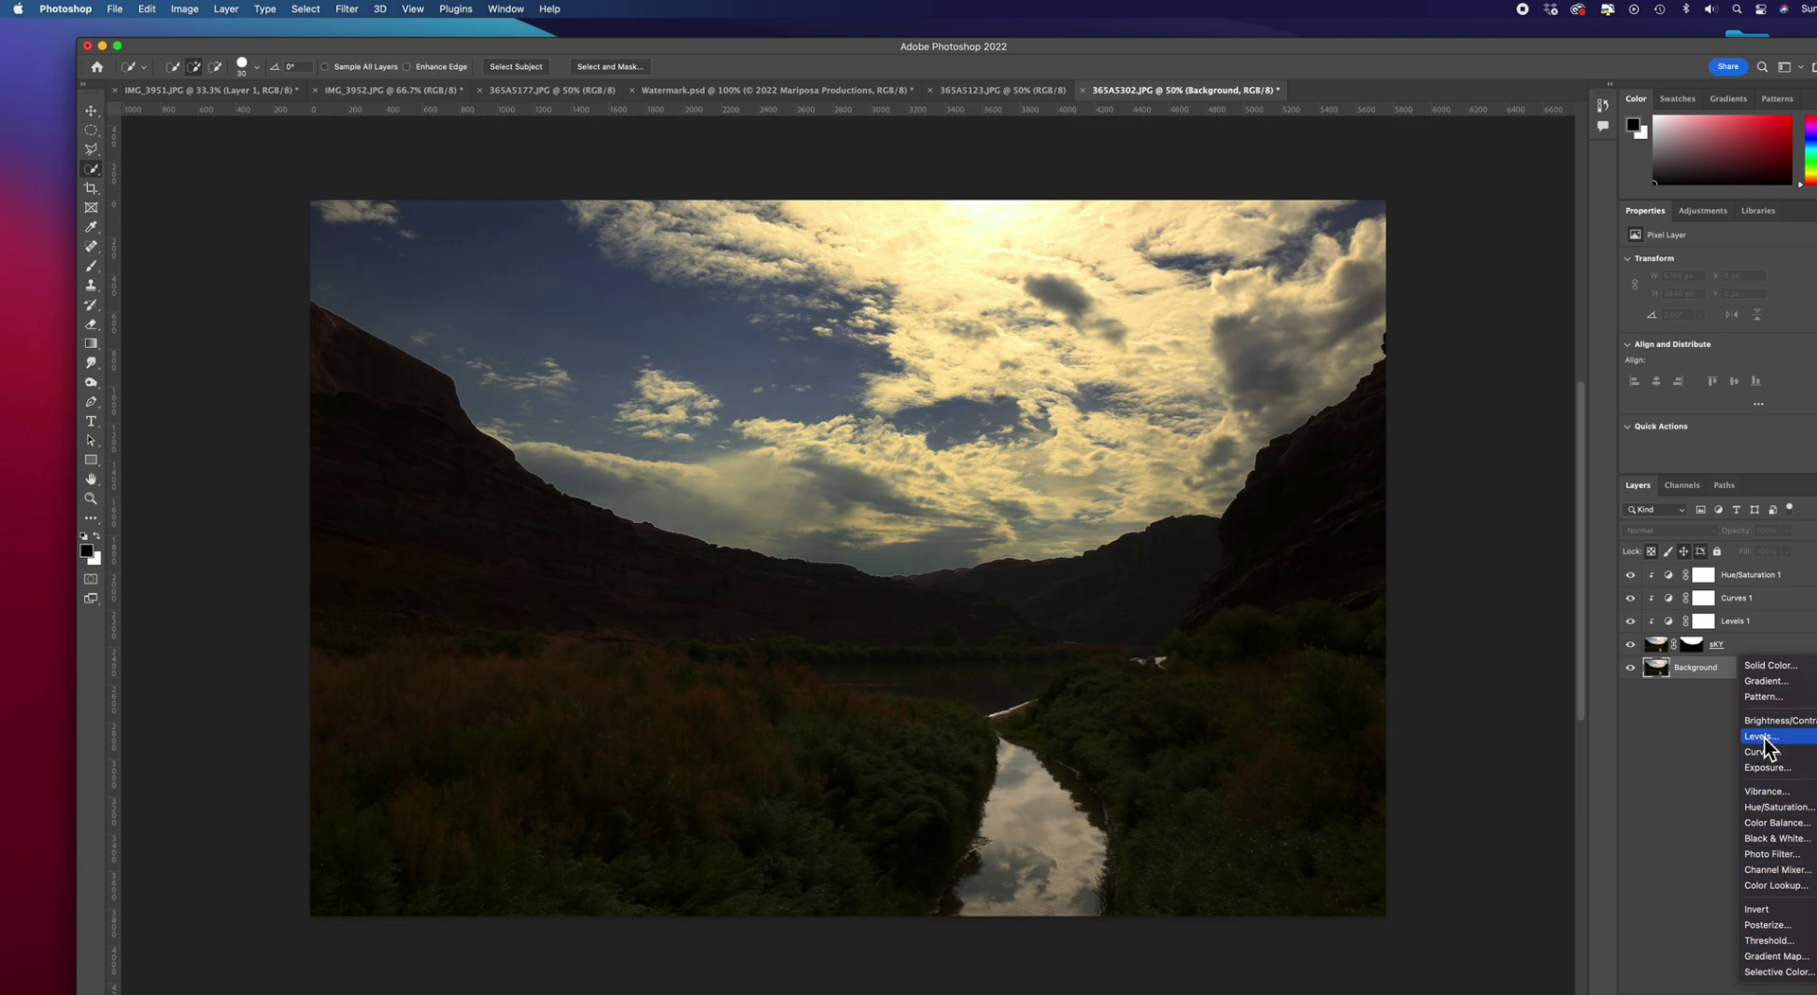
pyautogui.click(1762, 736)
pyautogui.rightClick(1758, 668)
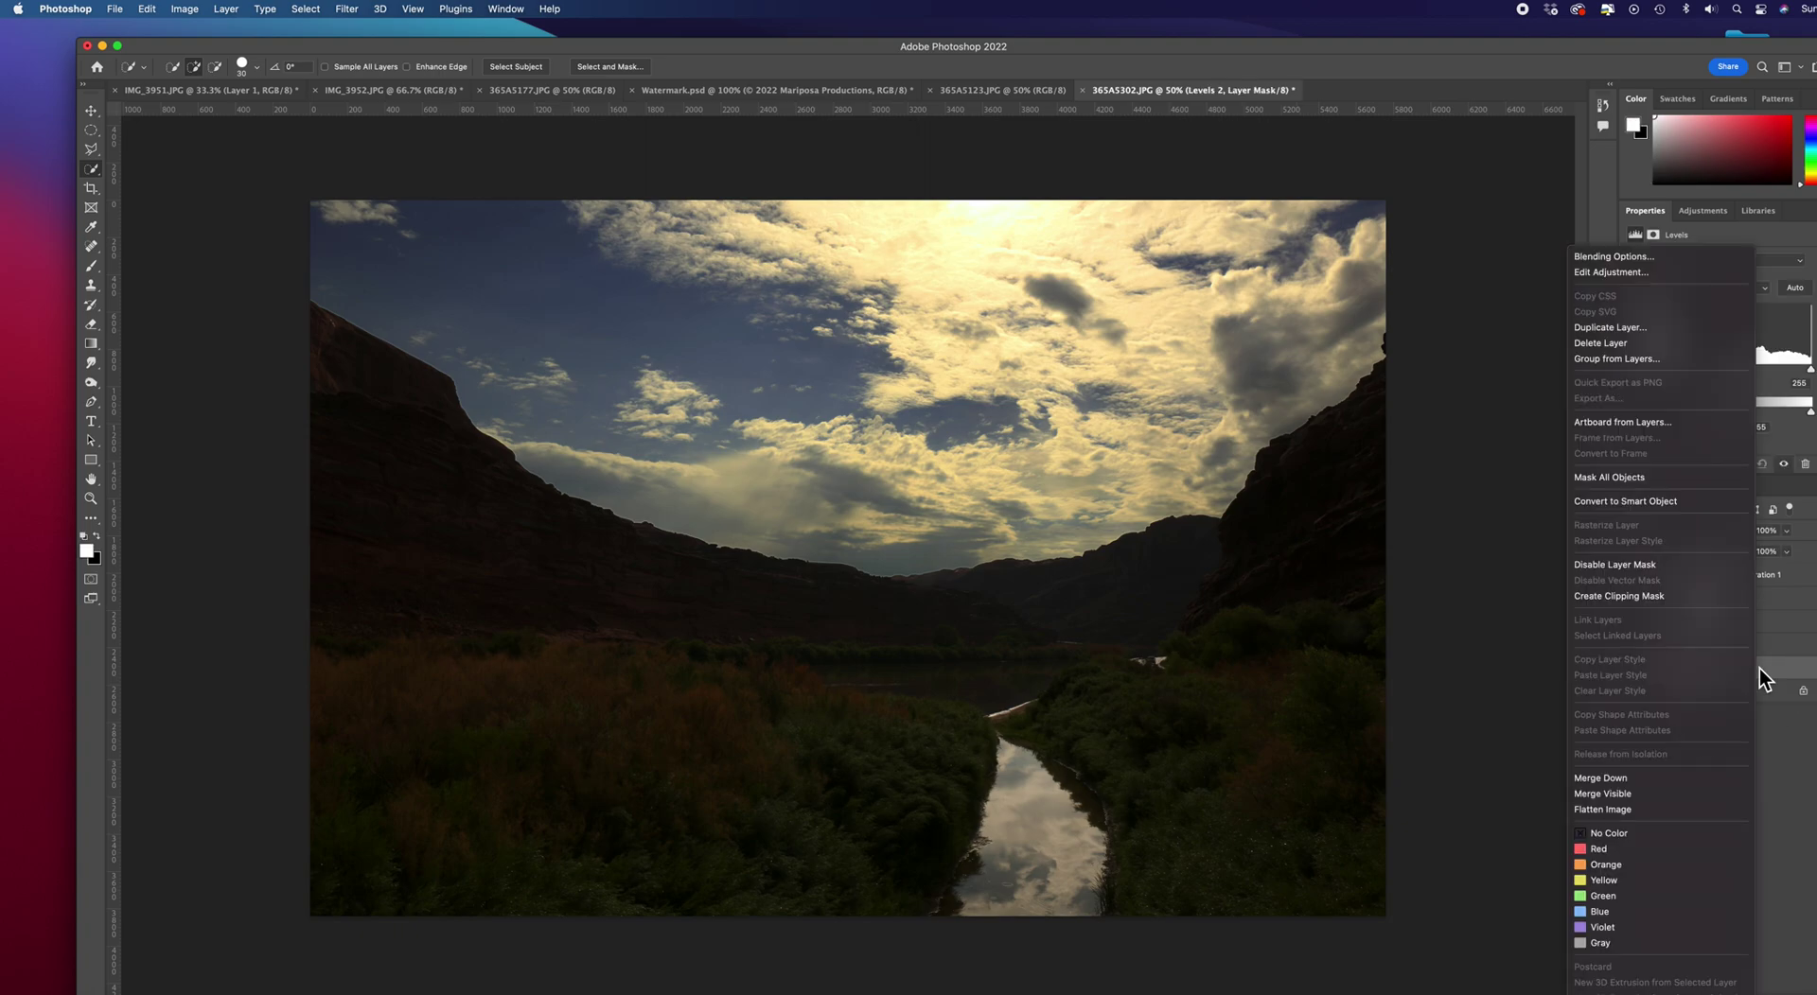
pyautogui.click(1637, 600)
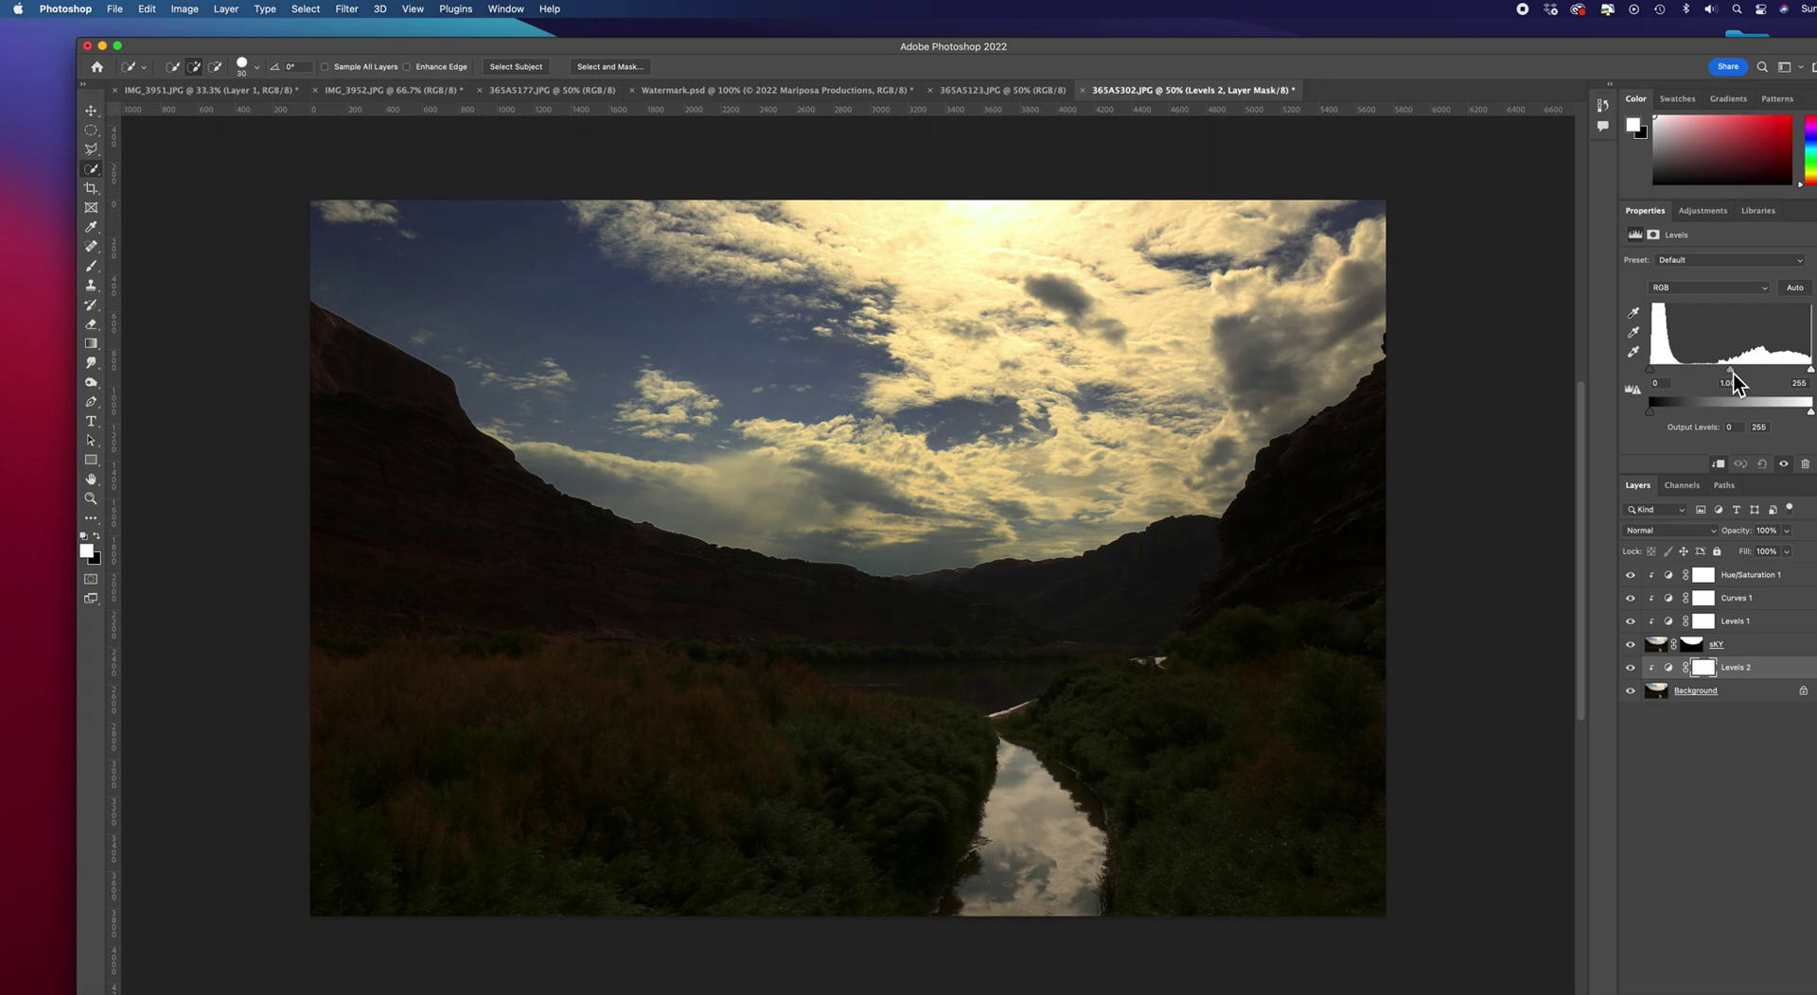
pyautogui.moveTo(1733, 373); pyautogui.dragTo(1724, 378)
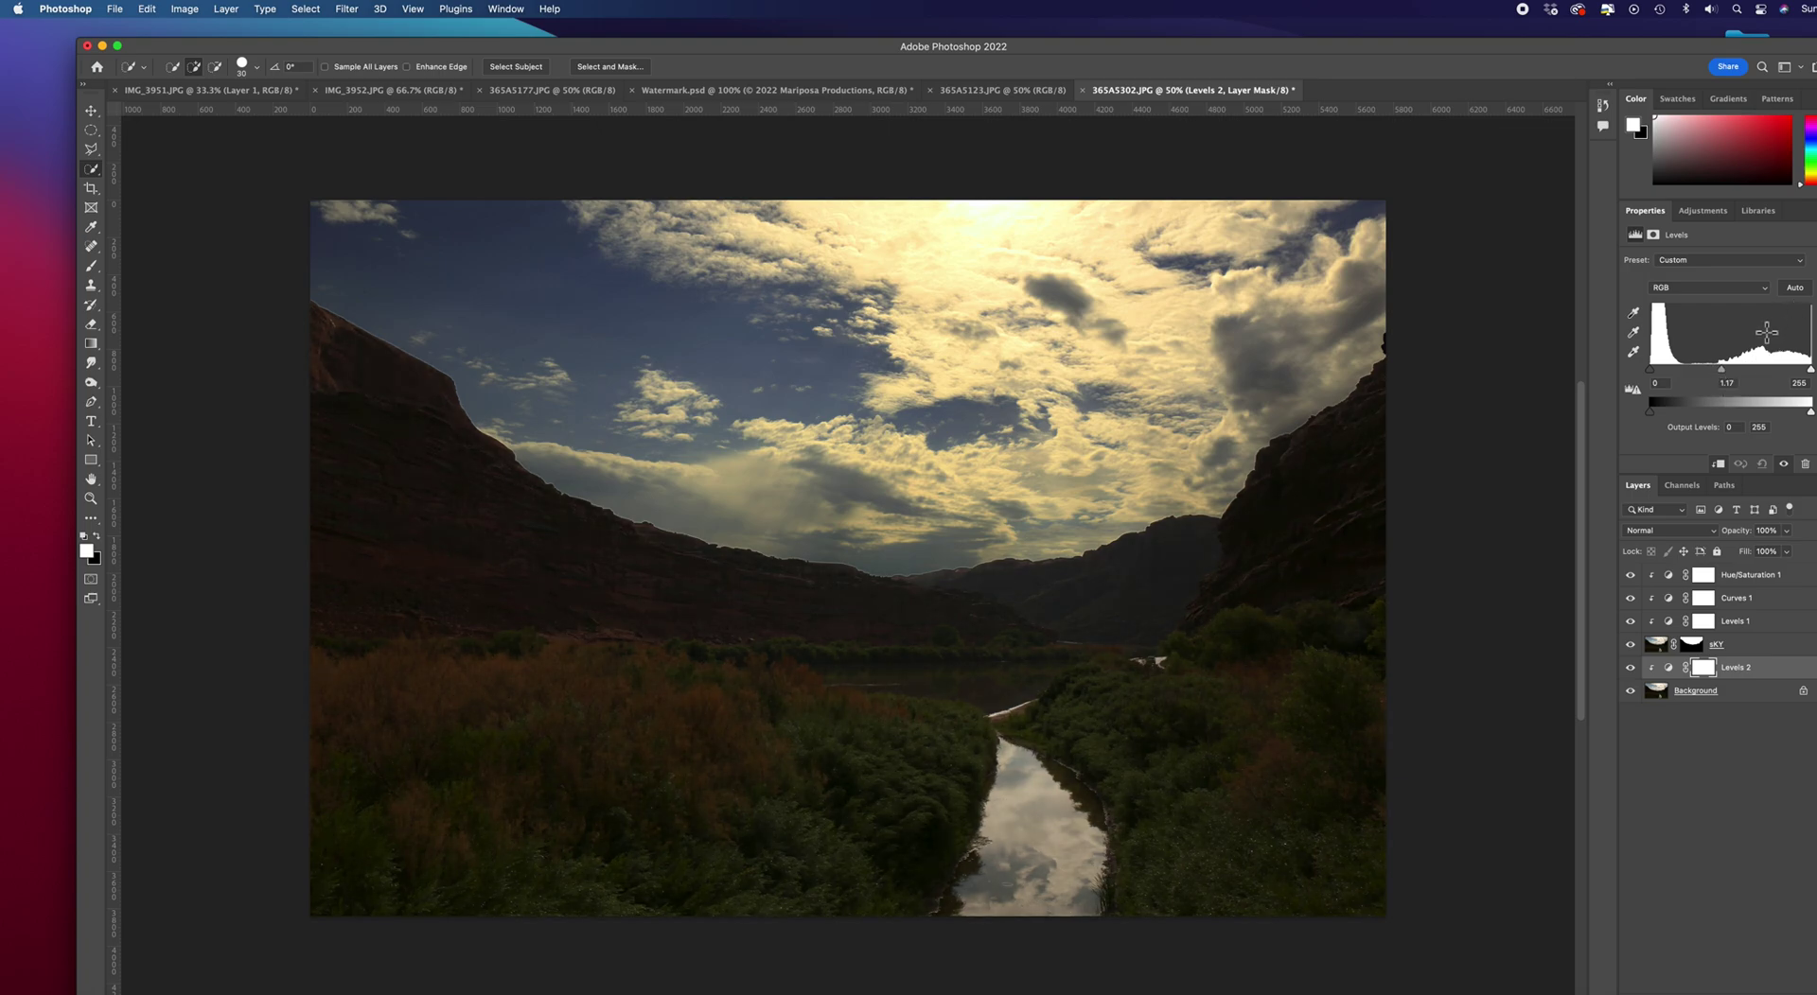
# Step: Brighten the foreground's Levels adjustment by setting the shadow input to 2 and the midtones to 1.50
pyautogui.click(1796, 290)
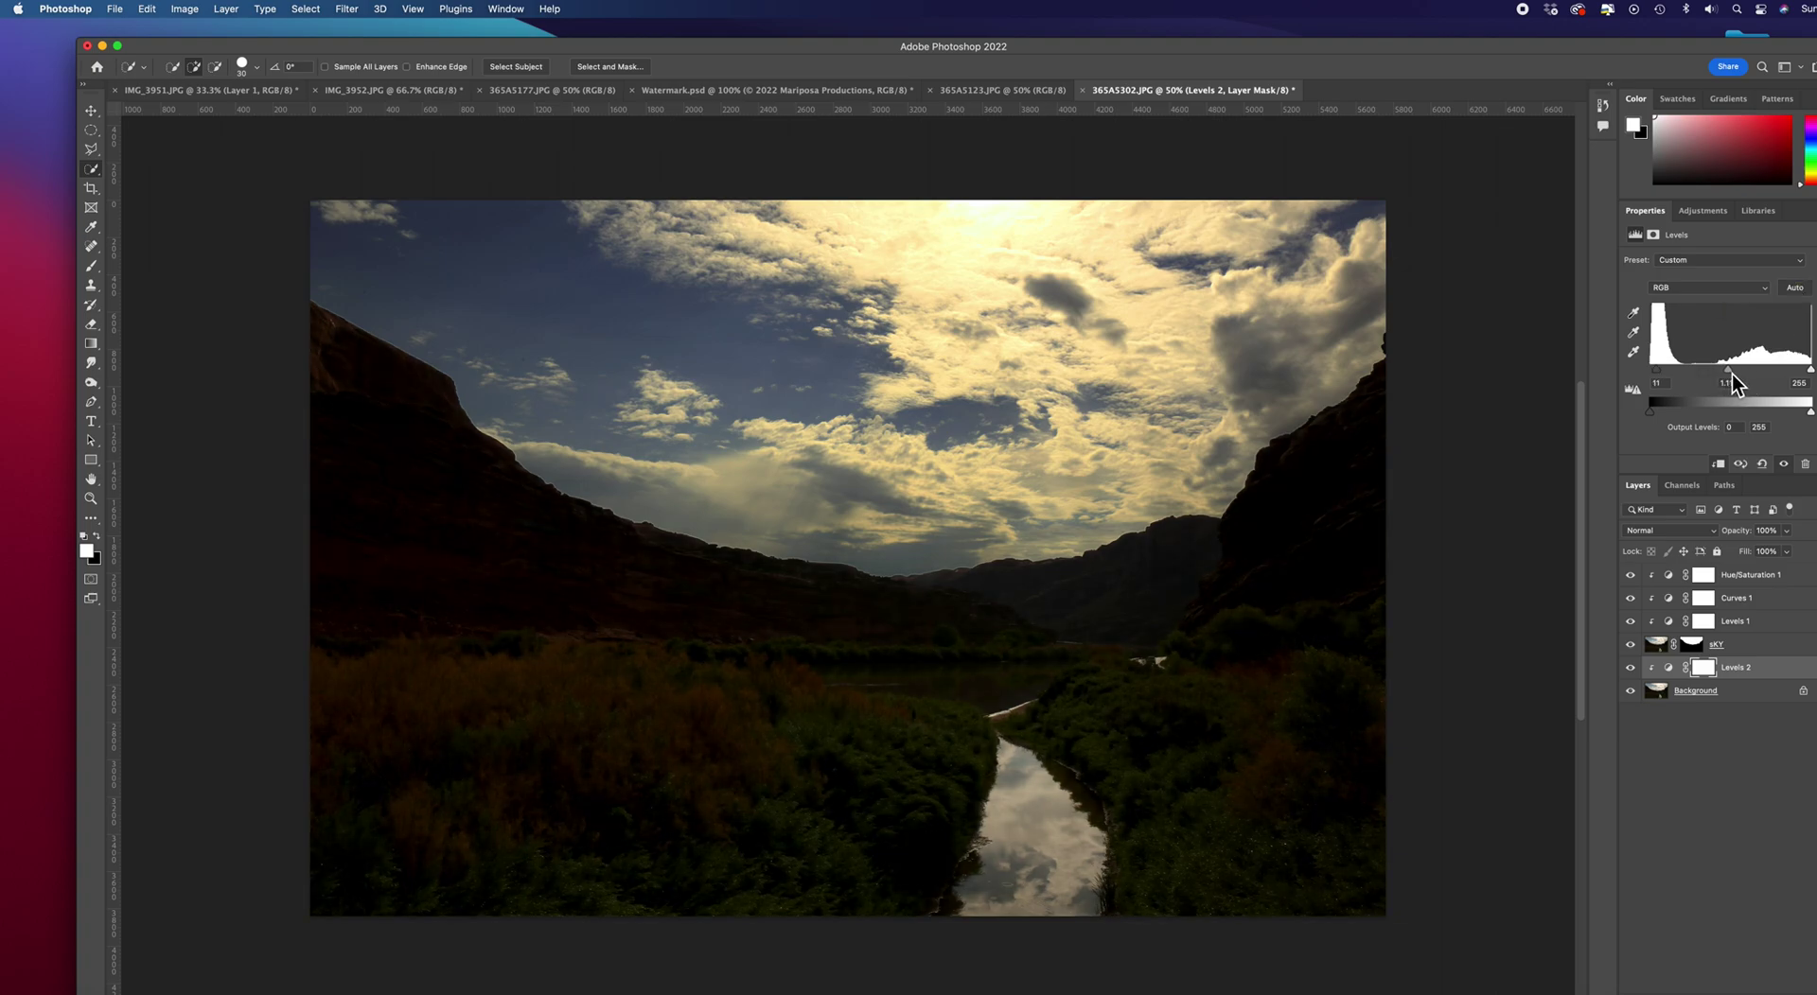
pyautogui.moveTo(1730, 372); pyautogui.dragTo(1656, 375)
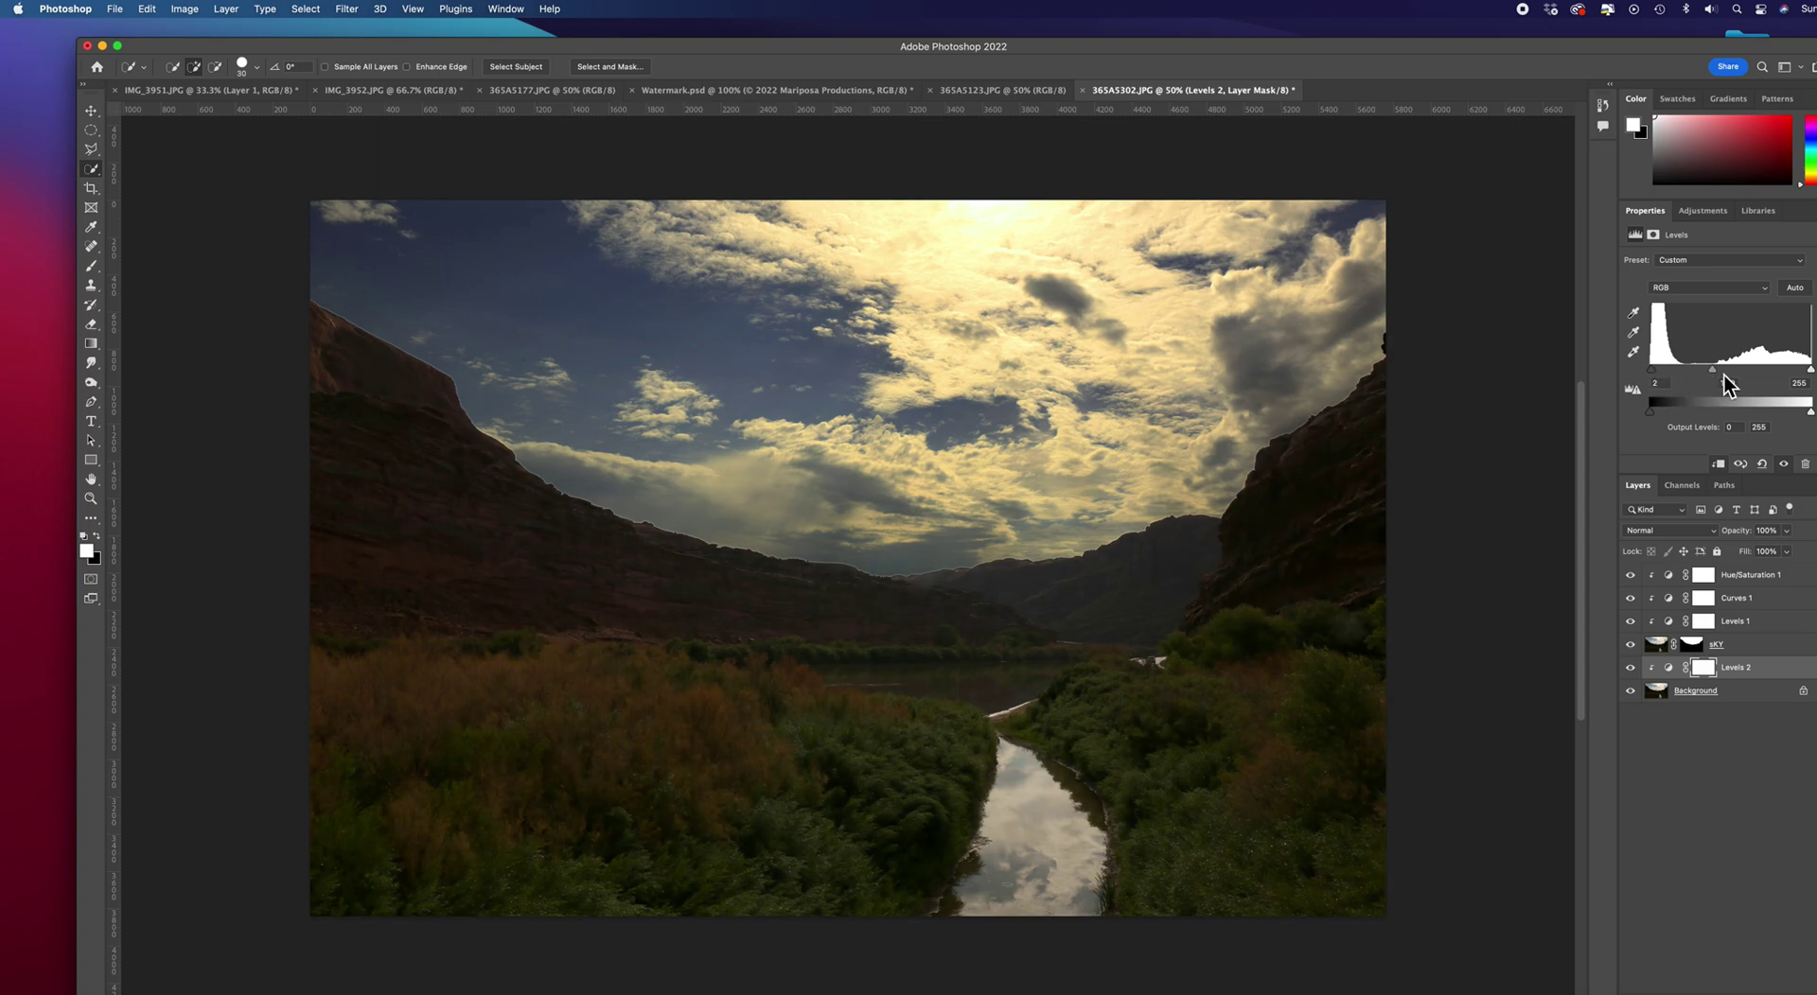
pyautogui.moveTo(1810, 370); pyautogui.dragTo(1815, 379)
pyautogui.moveTo(1725, 373); pyautogui.dragTo(1713, 373)
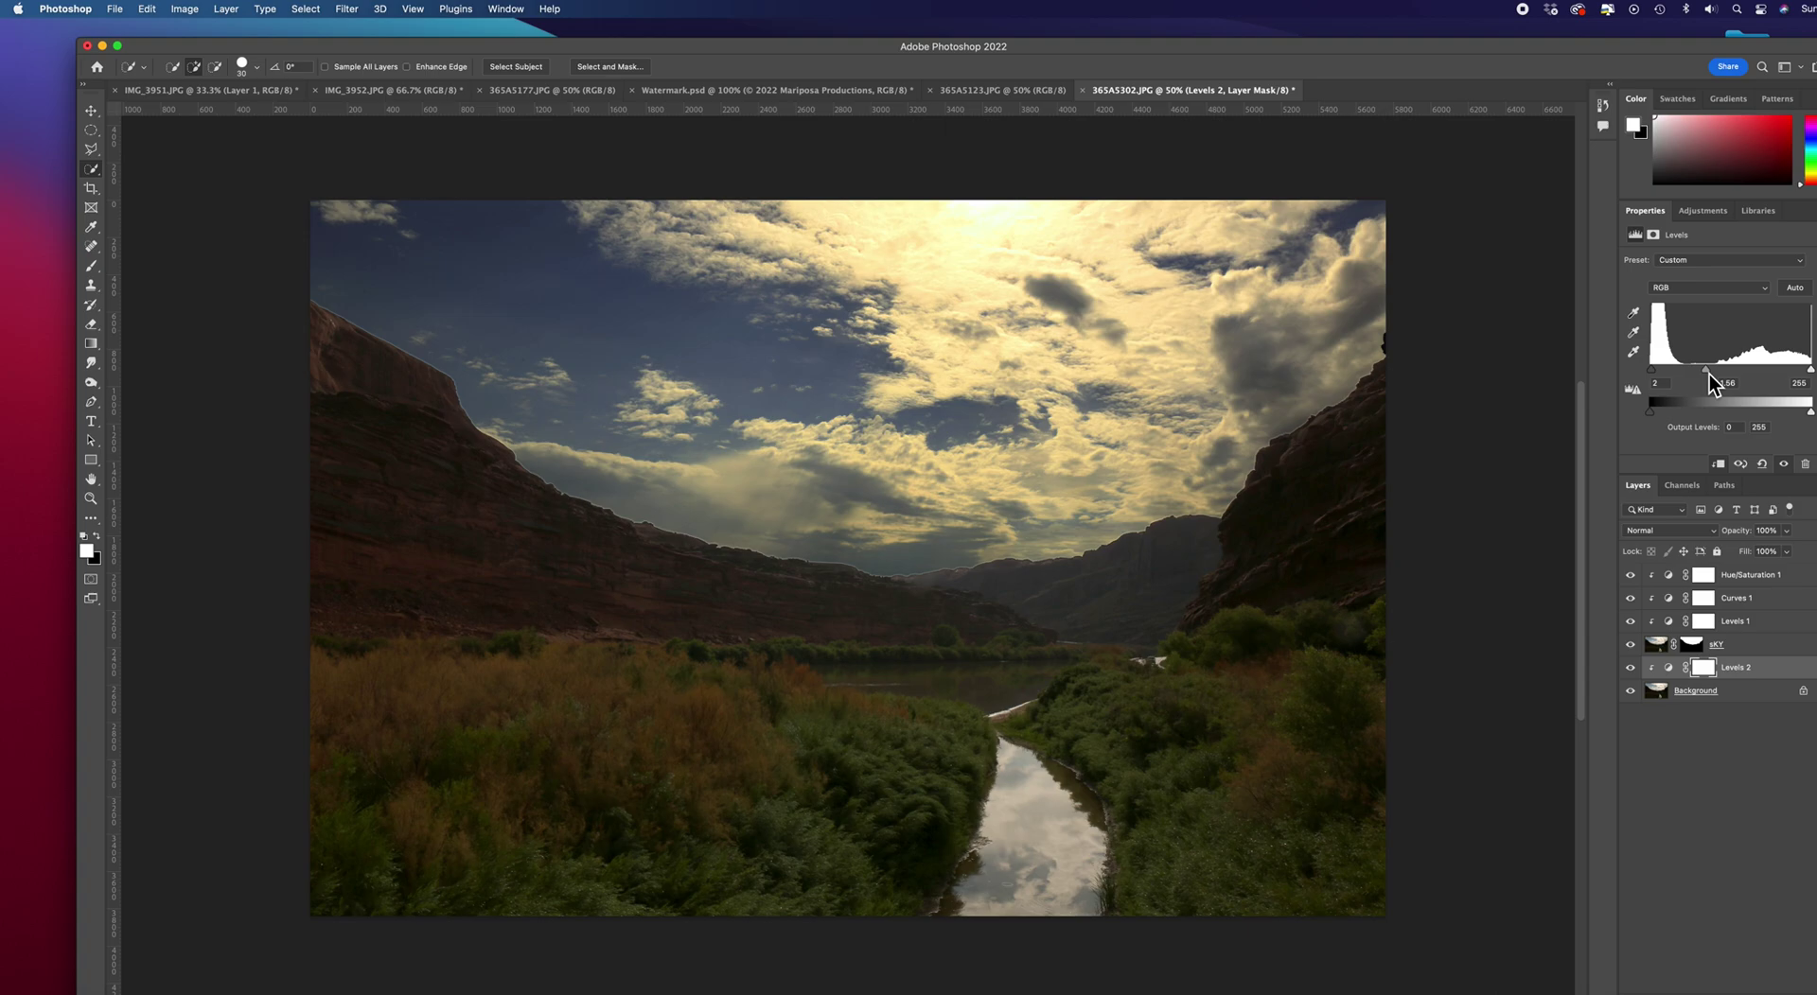
pyautogui.moveTo(1706, 373); pyautogui.dragTo(1713, 373)
pyautogui.moveTo(1714, 372); pyautogui.dragTo(1717, 375)
# Step: Add a Curves adjustment layer above the foreground's Levels layer and clip it to the Background layer
pyautogui.click(1746, 994)
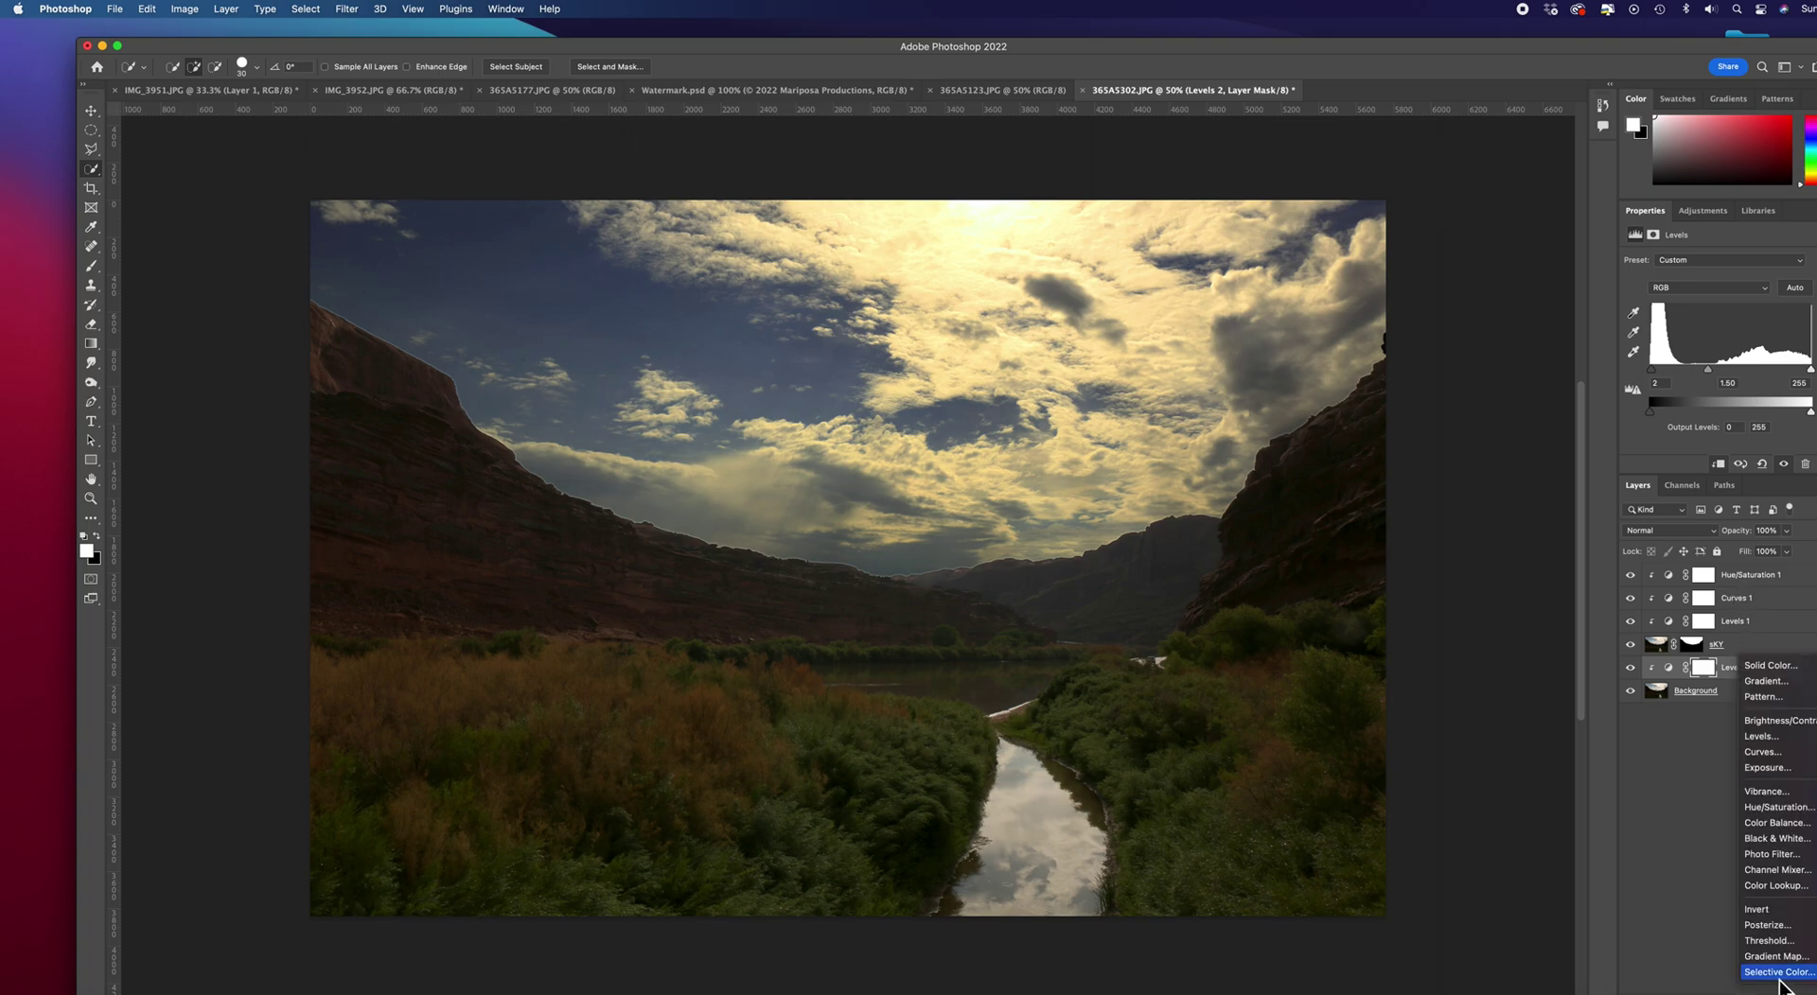
pyautogui.click(1785, 754)
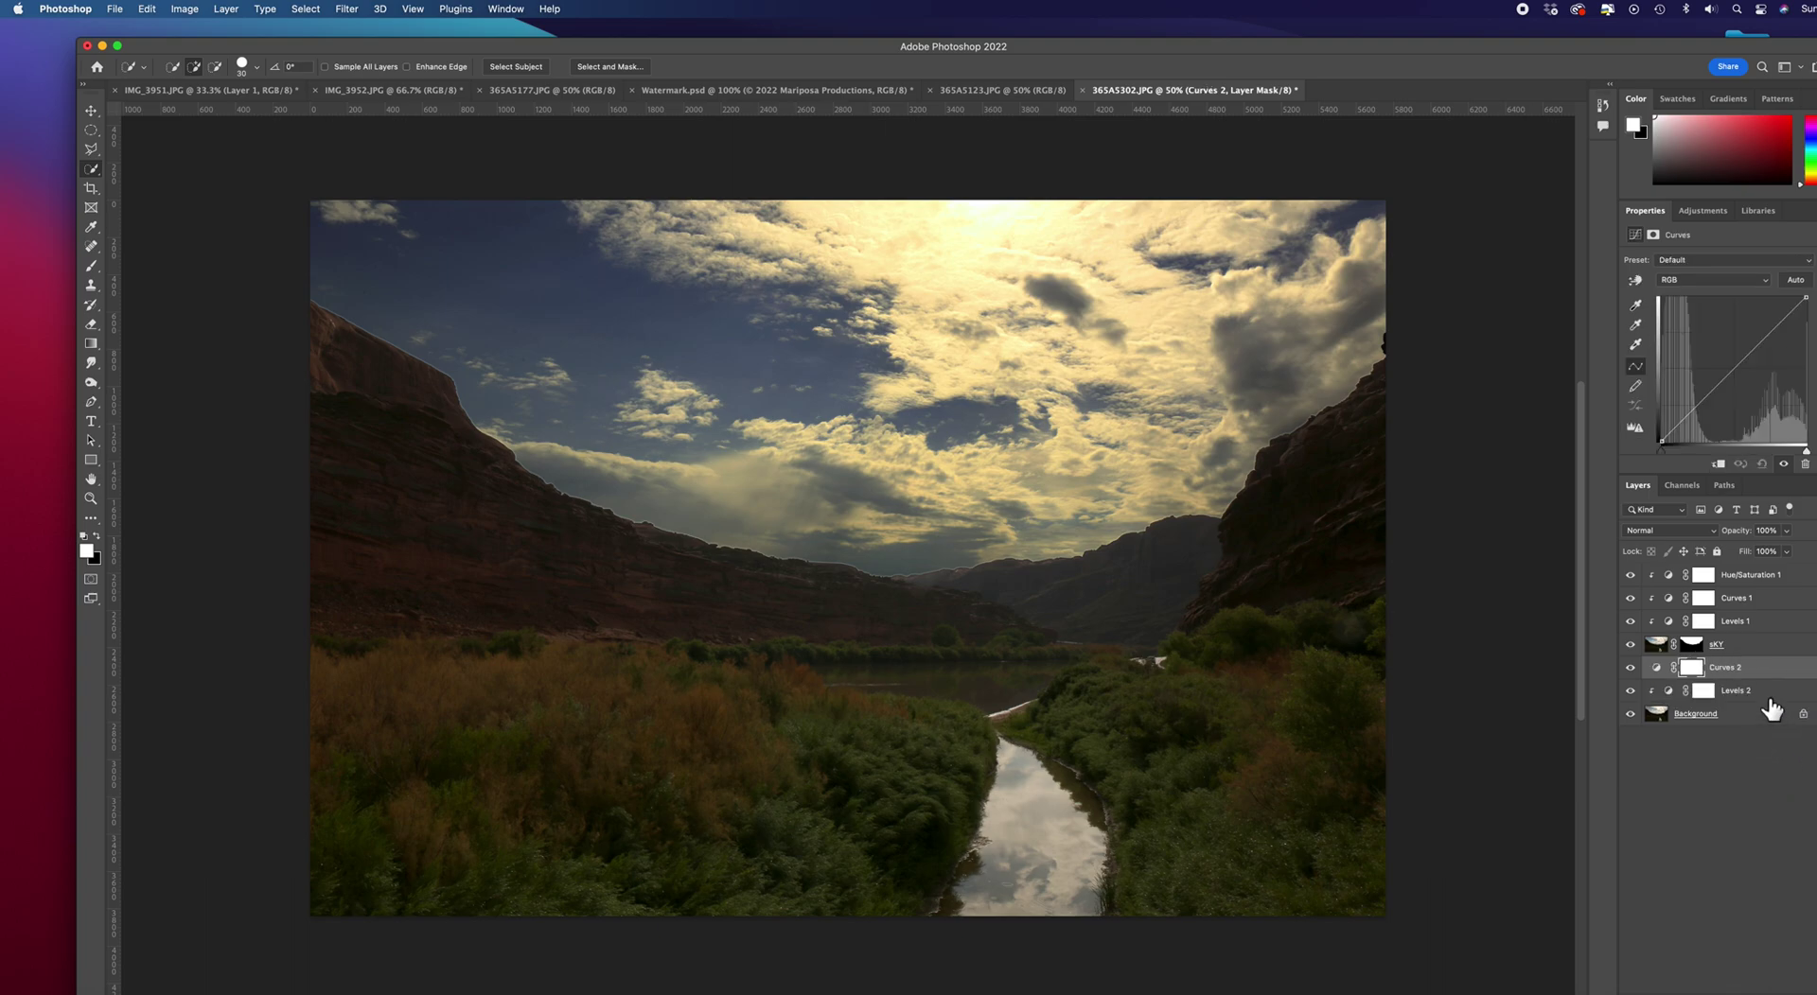
pyautogui.rightClick(1752, 670)
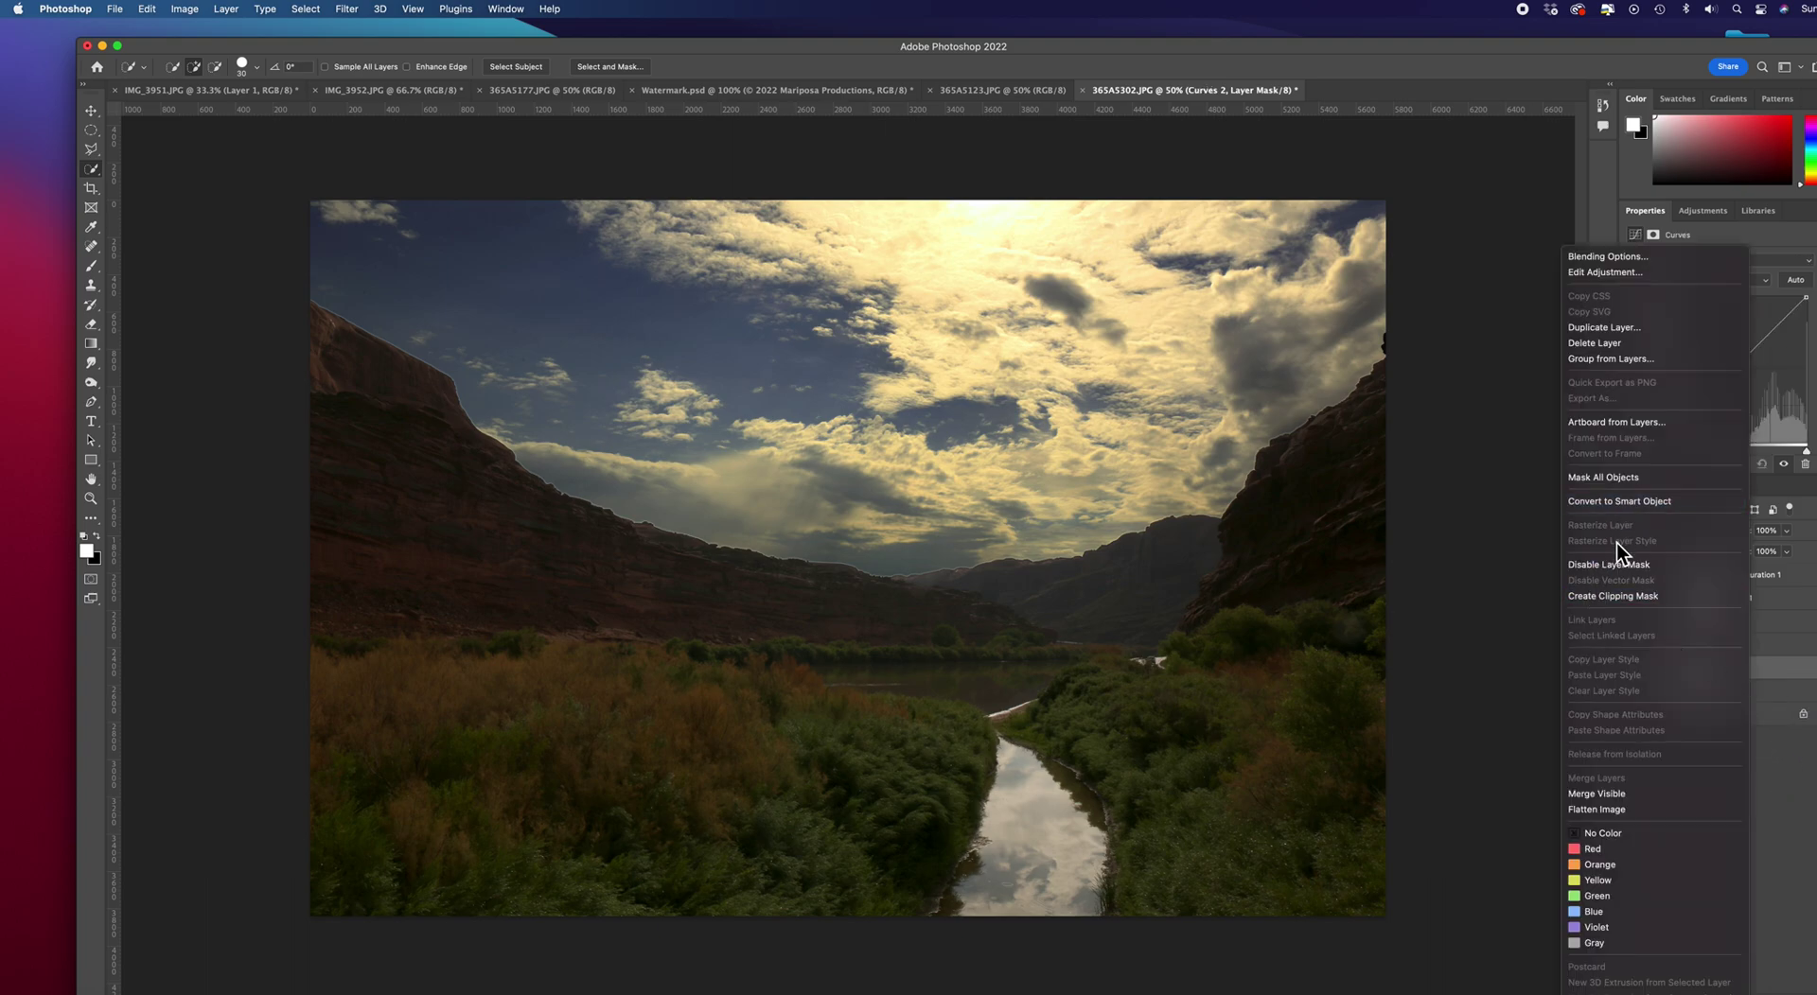
pyautogui.click(1610, 596)
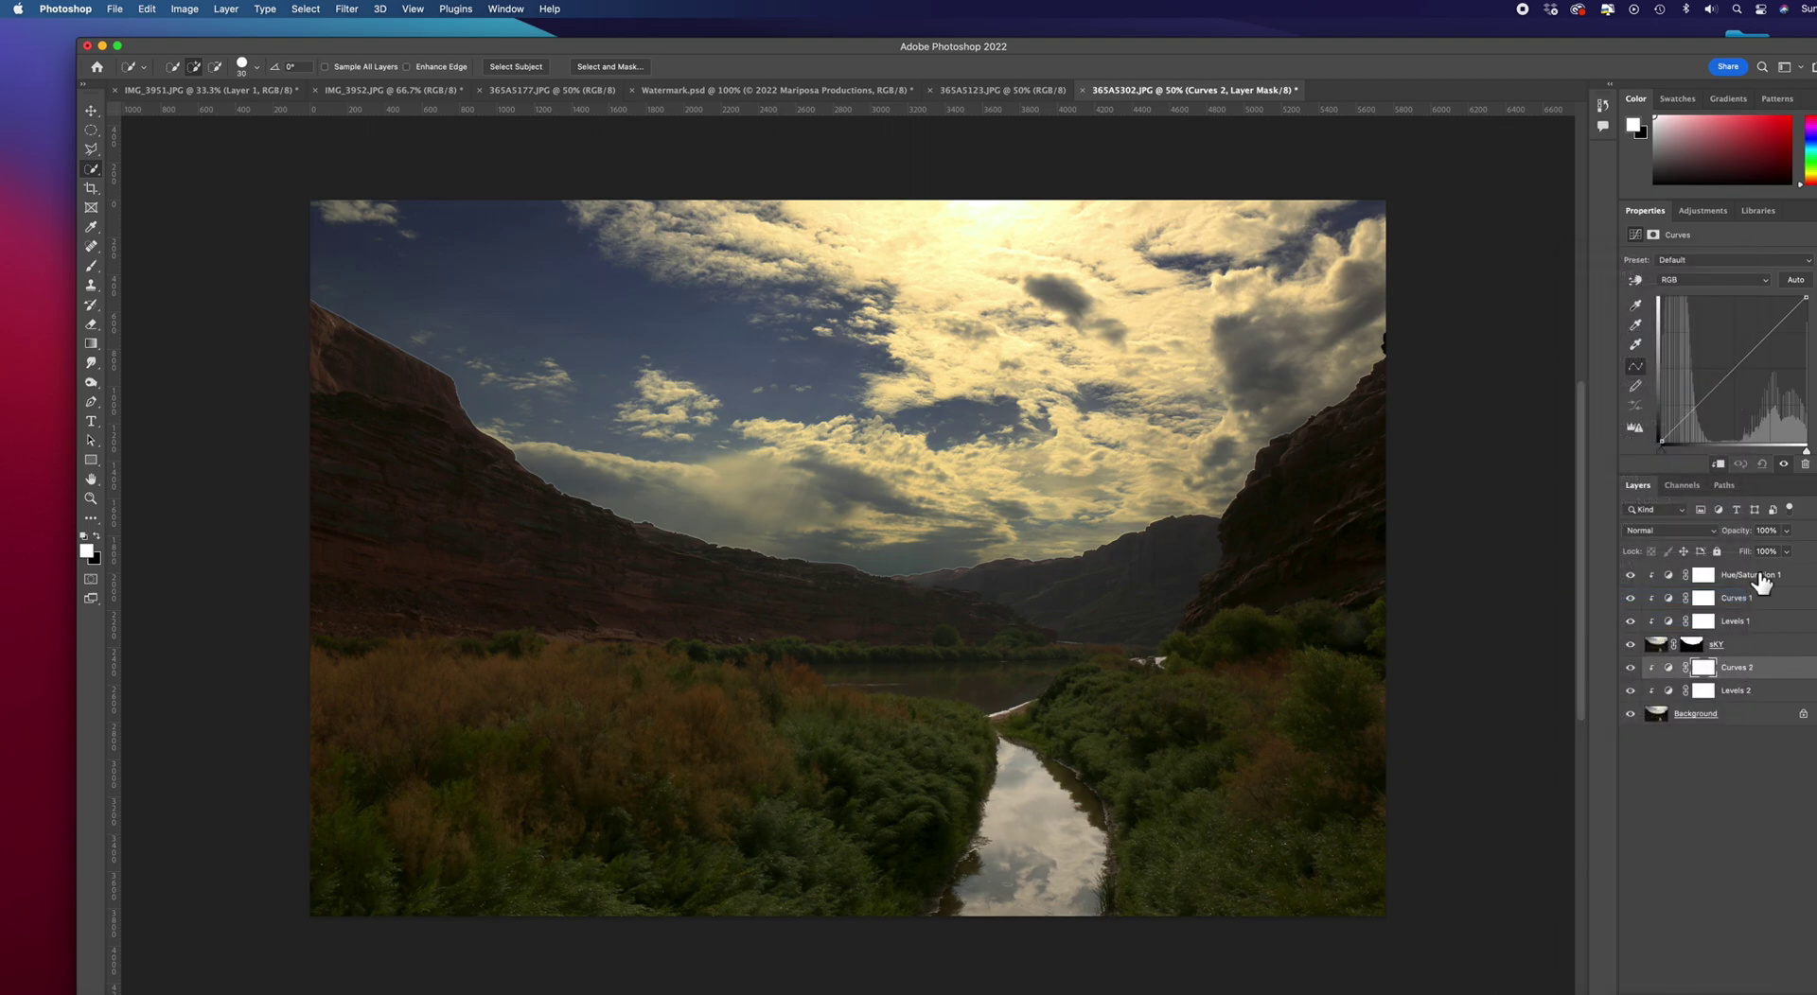
# Step: Shape the foreground's RGB curve with two points, anchoring the shadows and lifting the upper midtones slightly
pyautogui.moveTo(1688, 416); pyautogui.dragTo(1688, 409)
pyautogui.click(1773, 326)
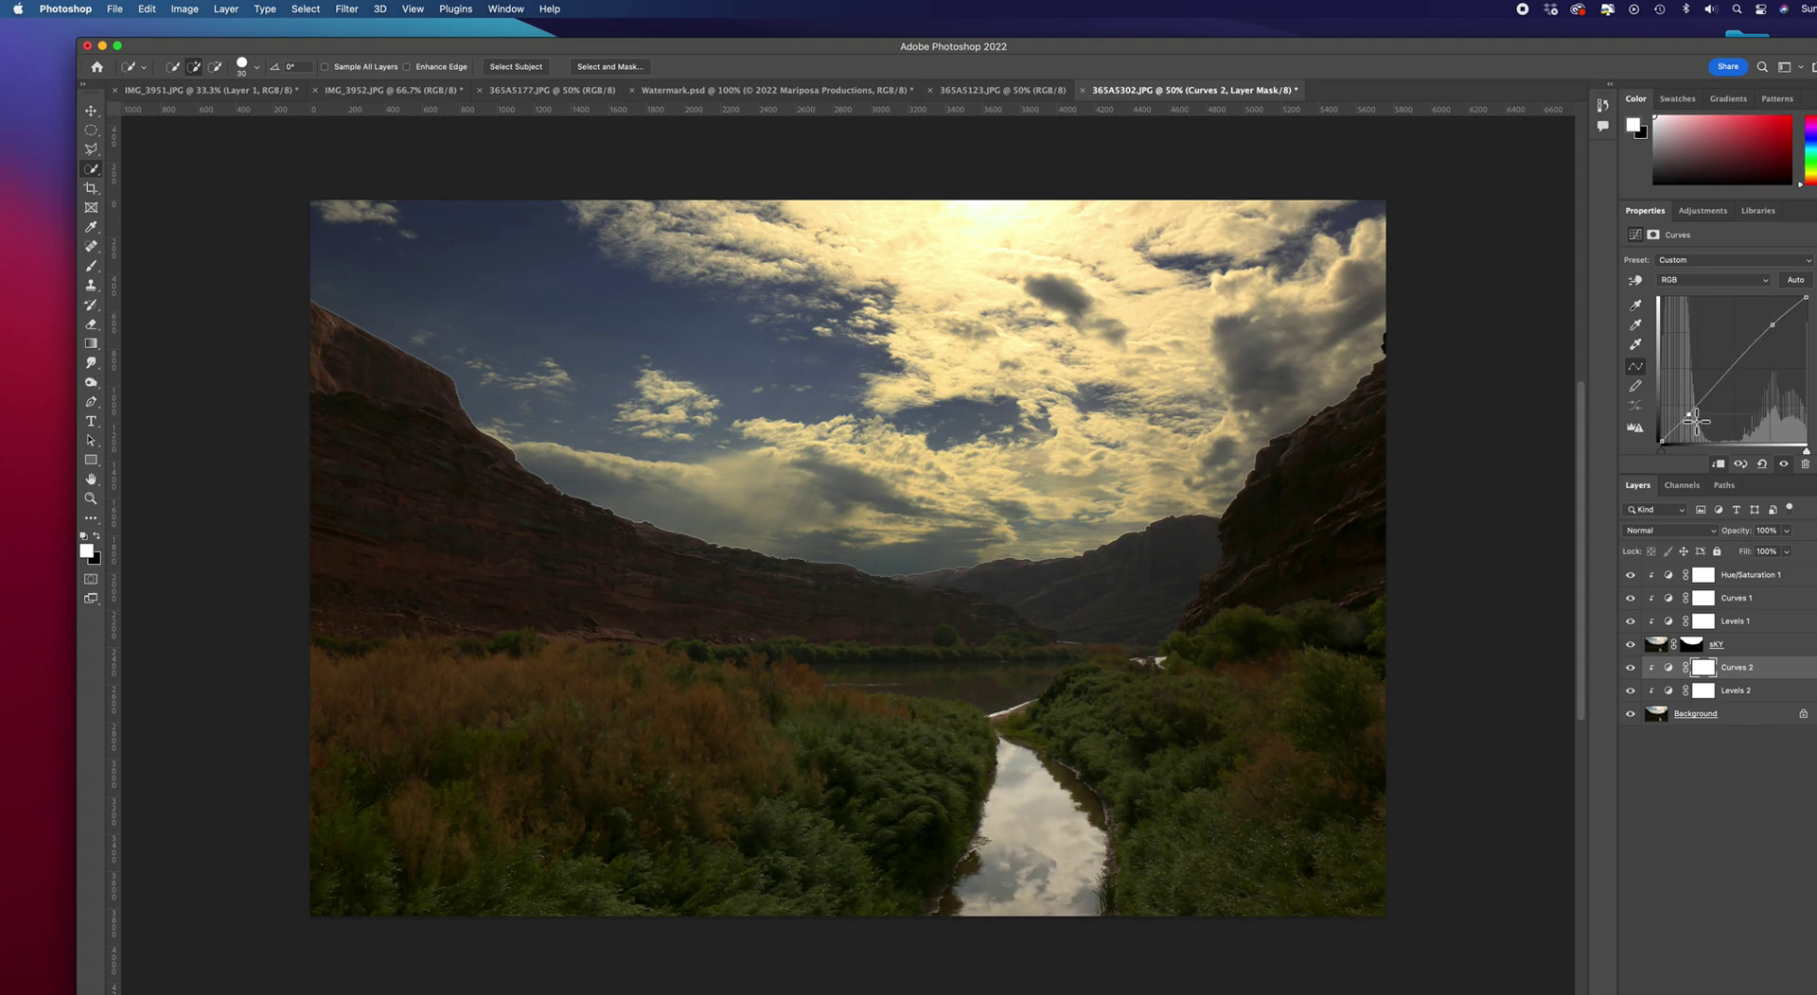
pyautogui.moveTo(1696, 423); pyautogui.dragTo(1696, 425)
pyautogui.moveTo(1779, 335); pyautogui.dragTo(1762, 353)
# Step: Add a Hue/Saturation layer clipped to the Background layer with hue -2, saturation +8 and lightness -3
pyautogui.click(1741, 993)
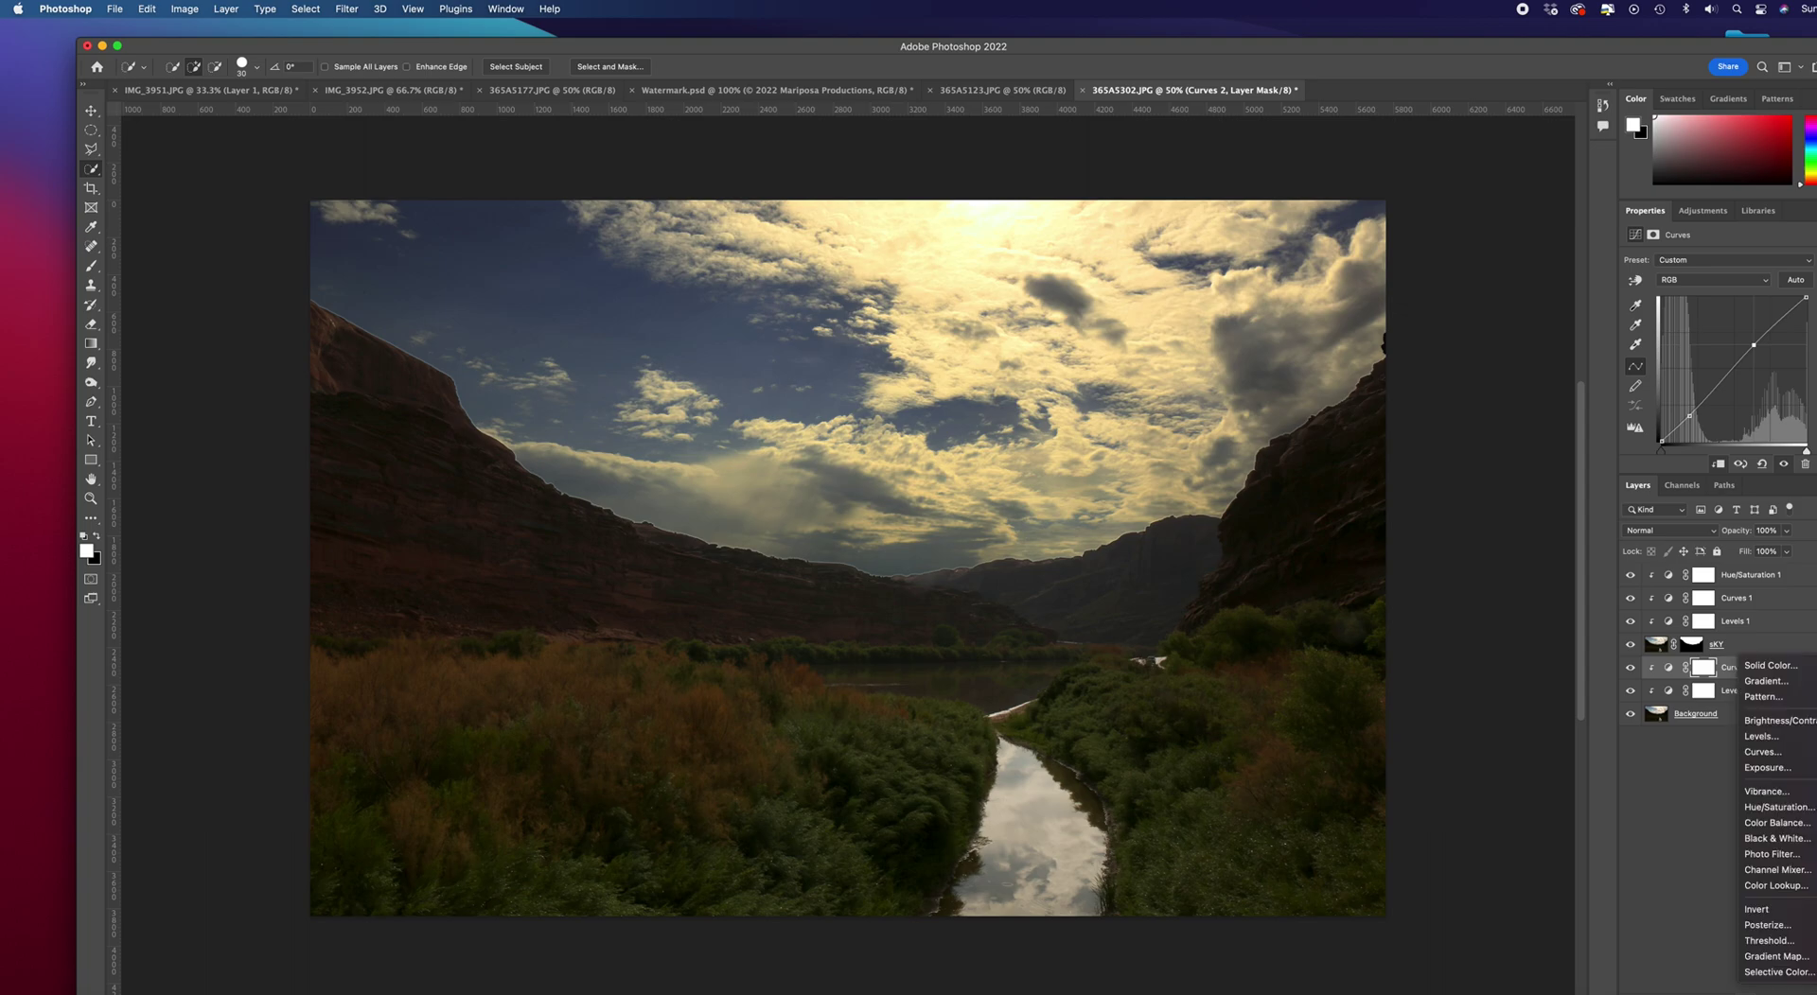
pyautogui.click(1779, 809)
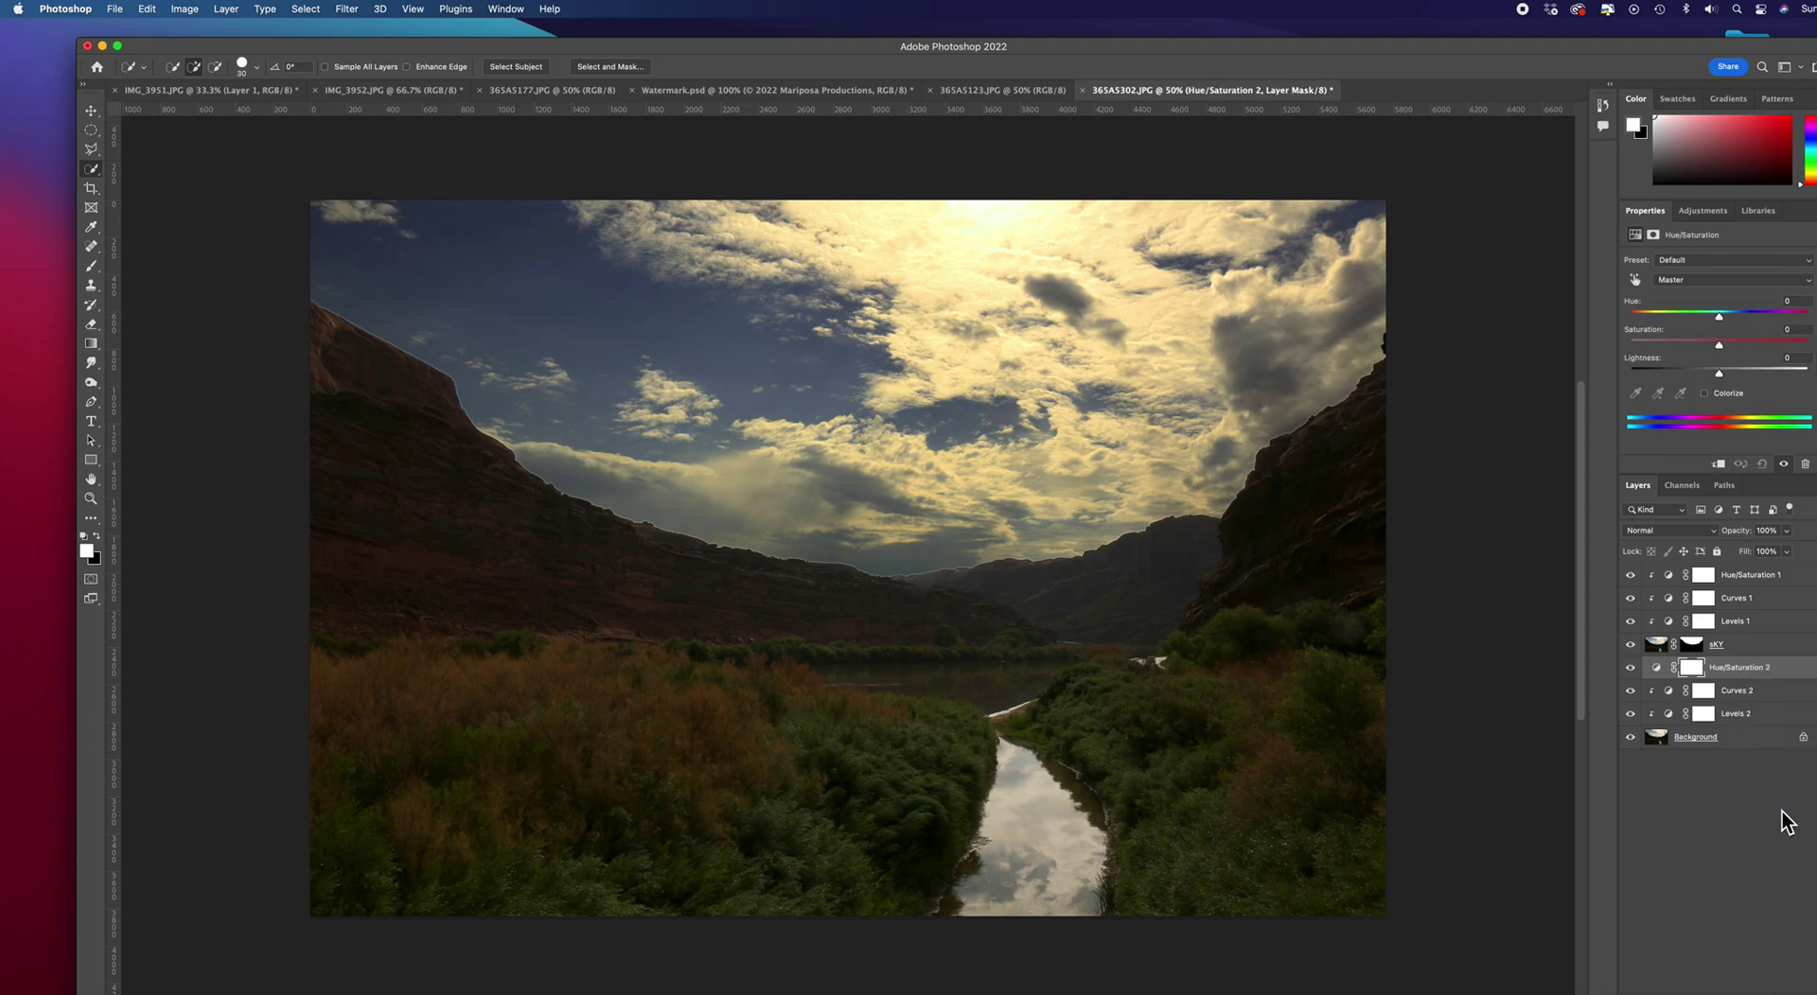
pyautogui.rightClick(1779, 679)
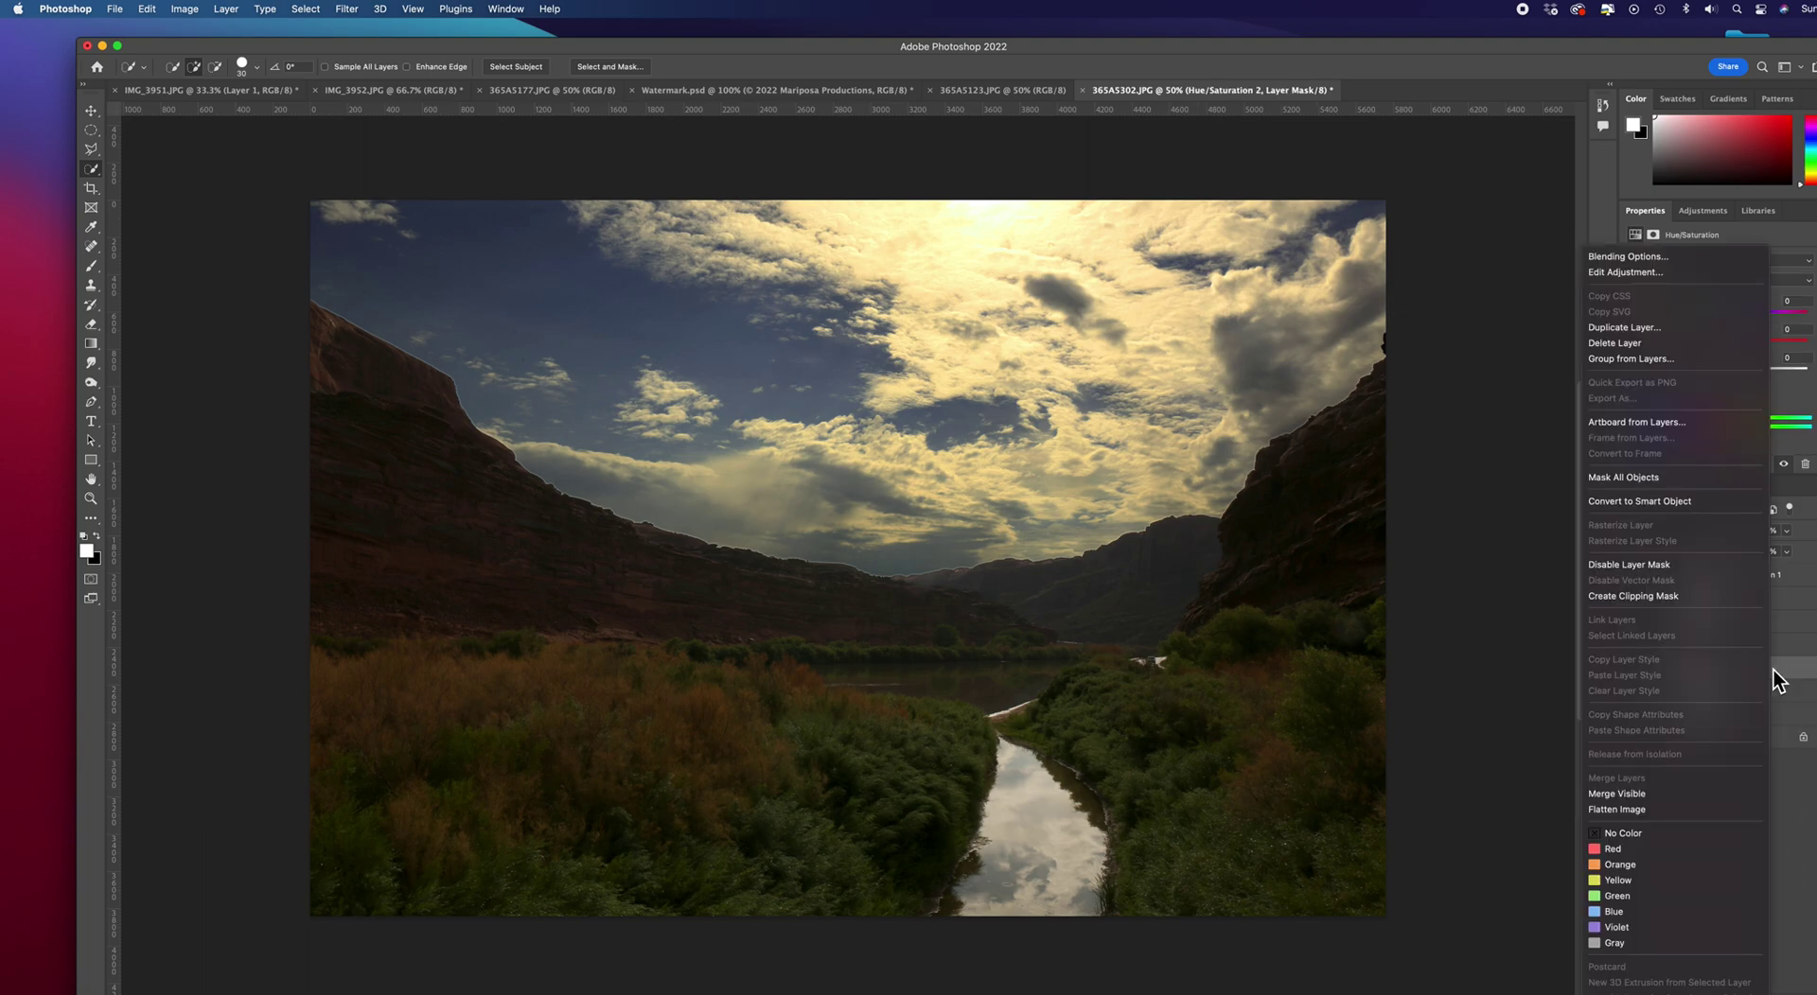
pyautogui.click(1675, 598)
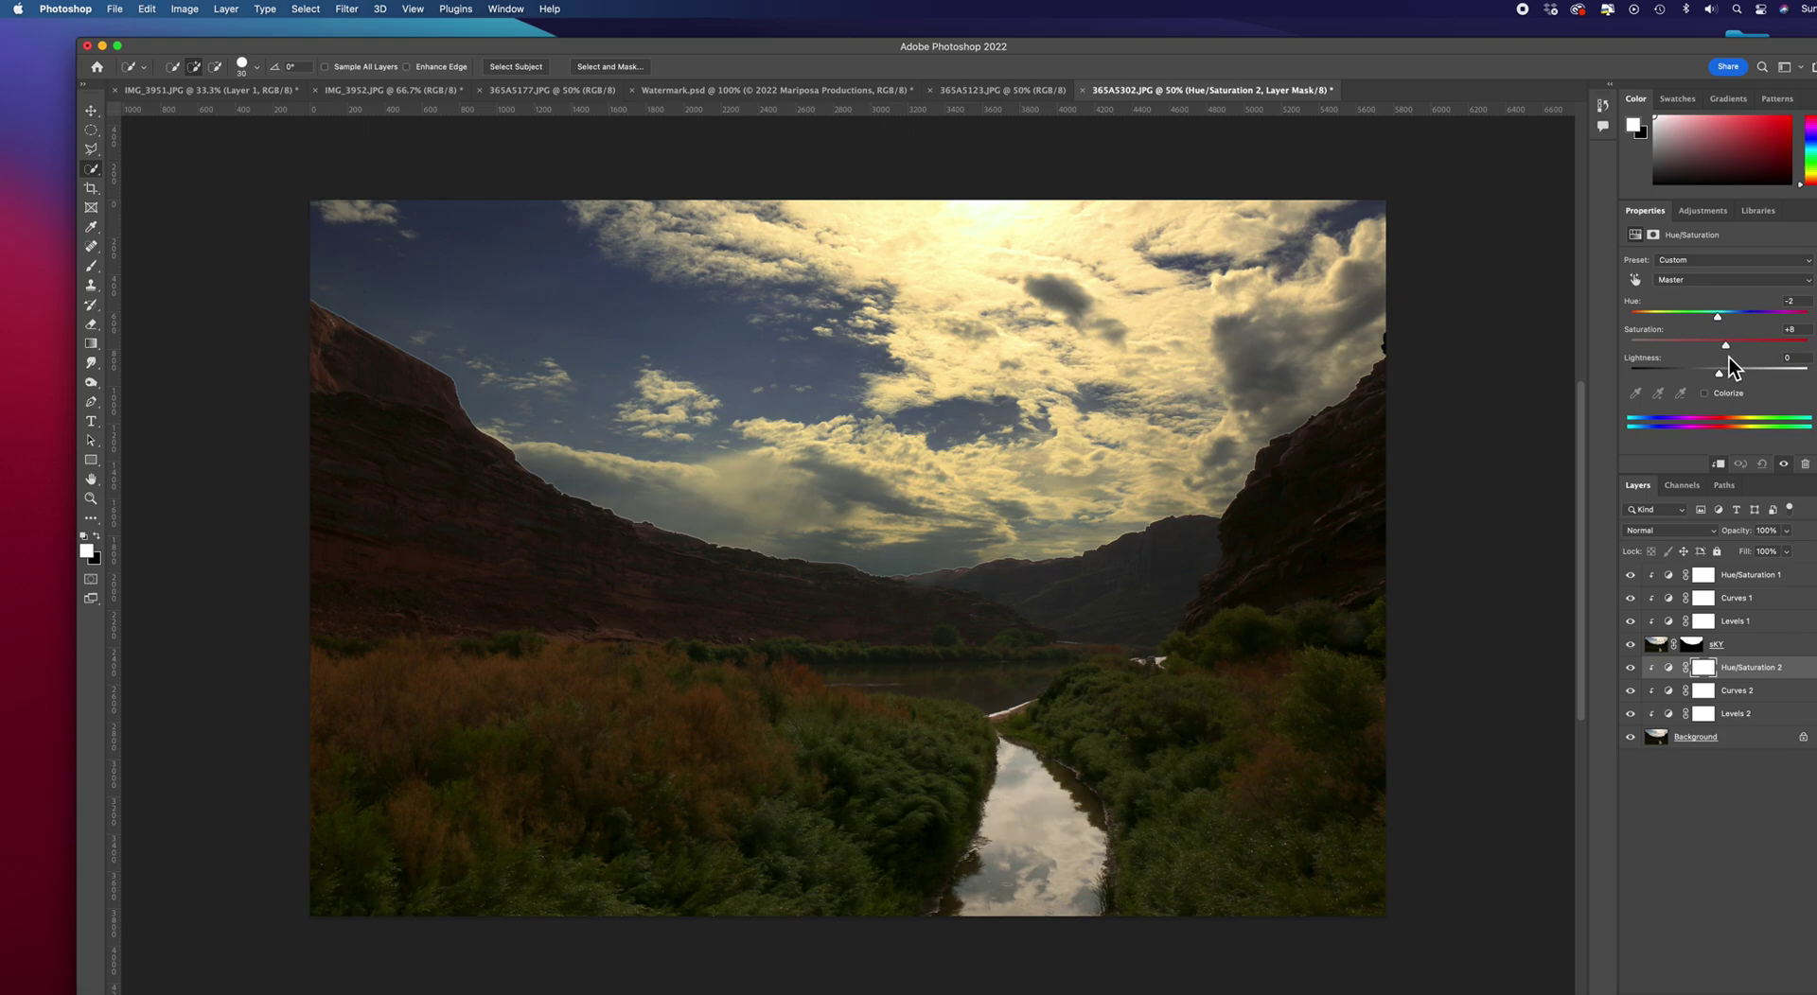
pyautogui.moveTo(1719, 373); pyautogui.dragTo(1724, 373)
# Step: Unlock the Background layer to turn it into a regular layer
pyautogui.click(1735, 748)
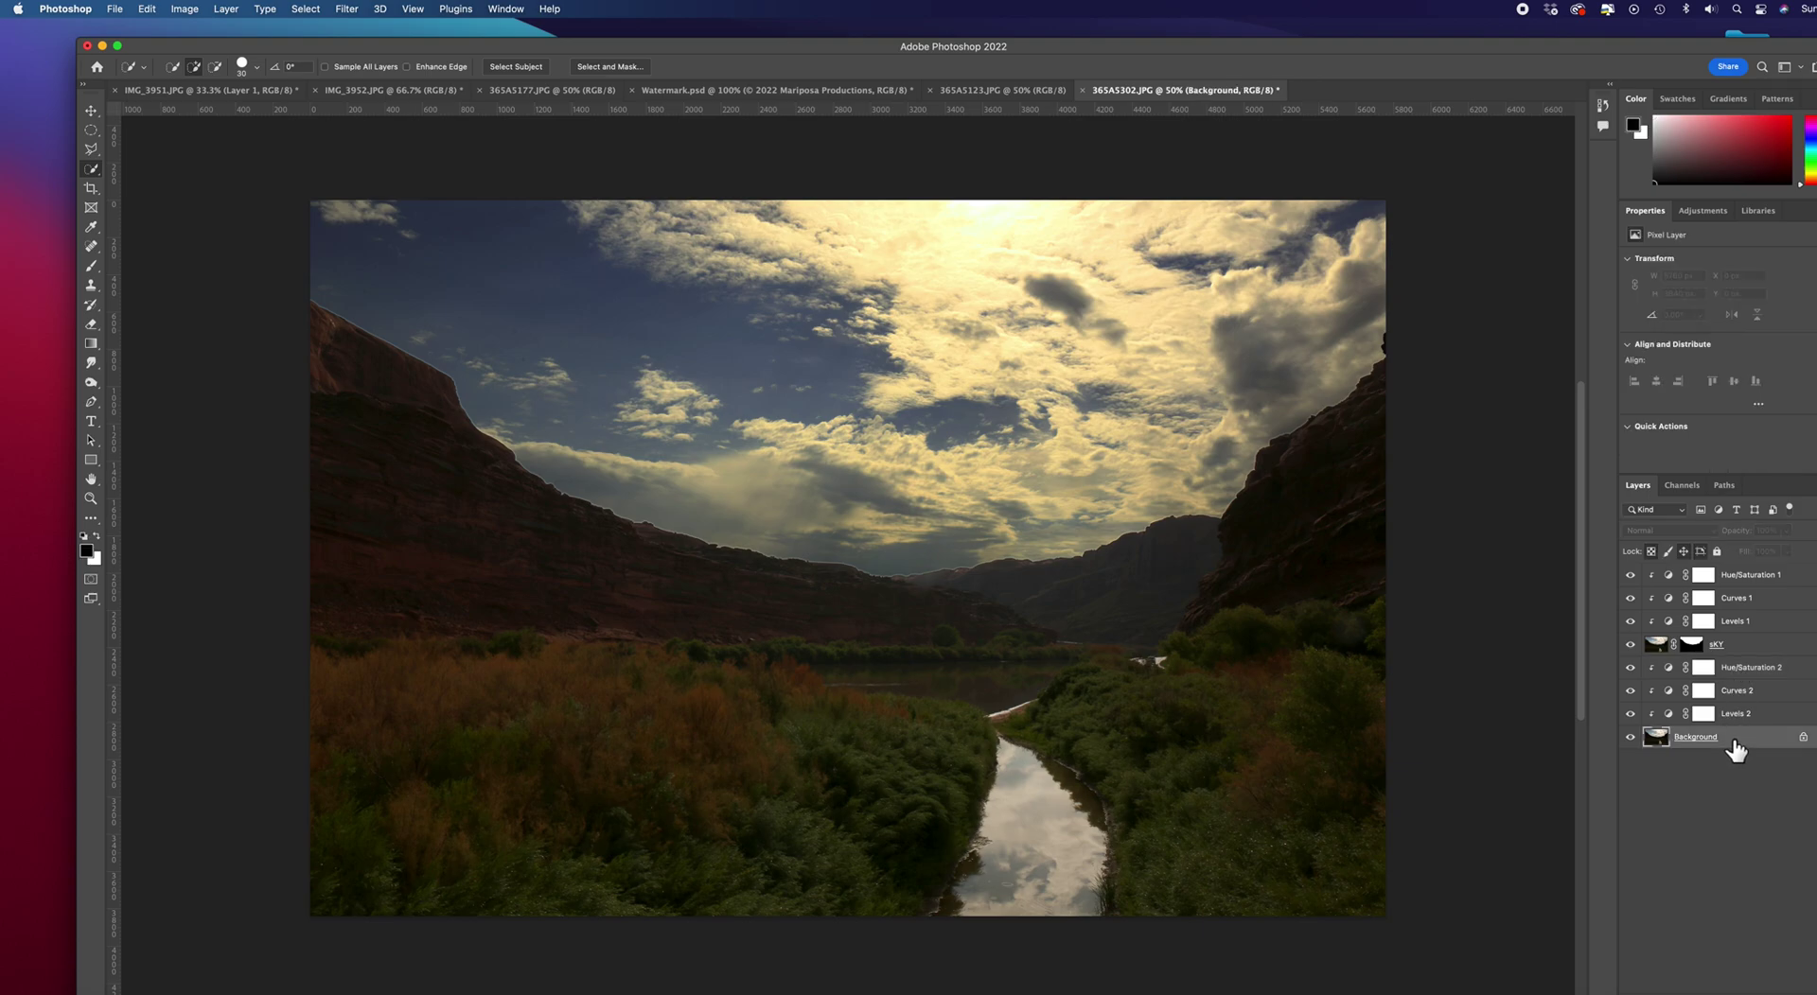
pyautogui.click(1802, 738)
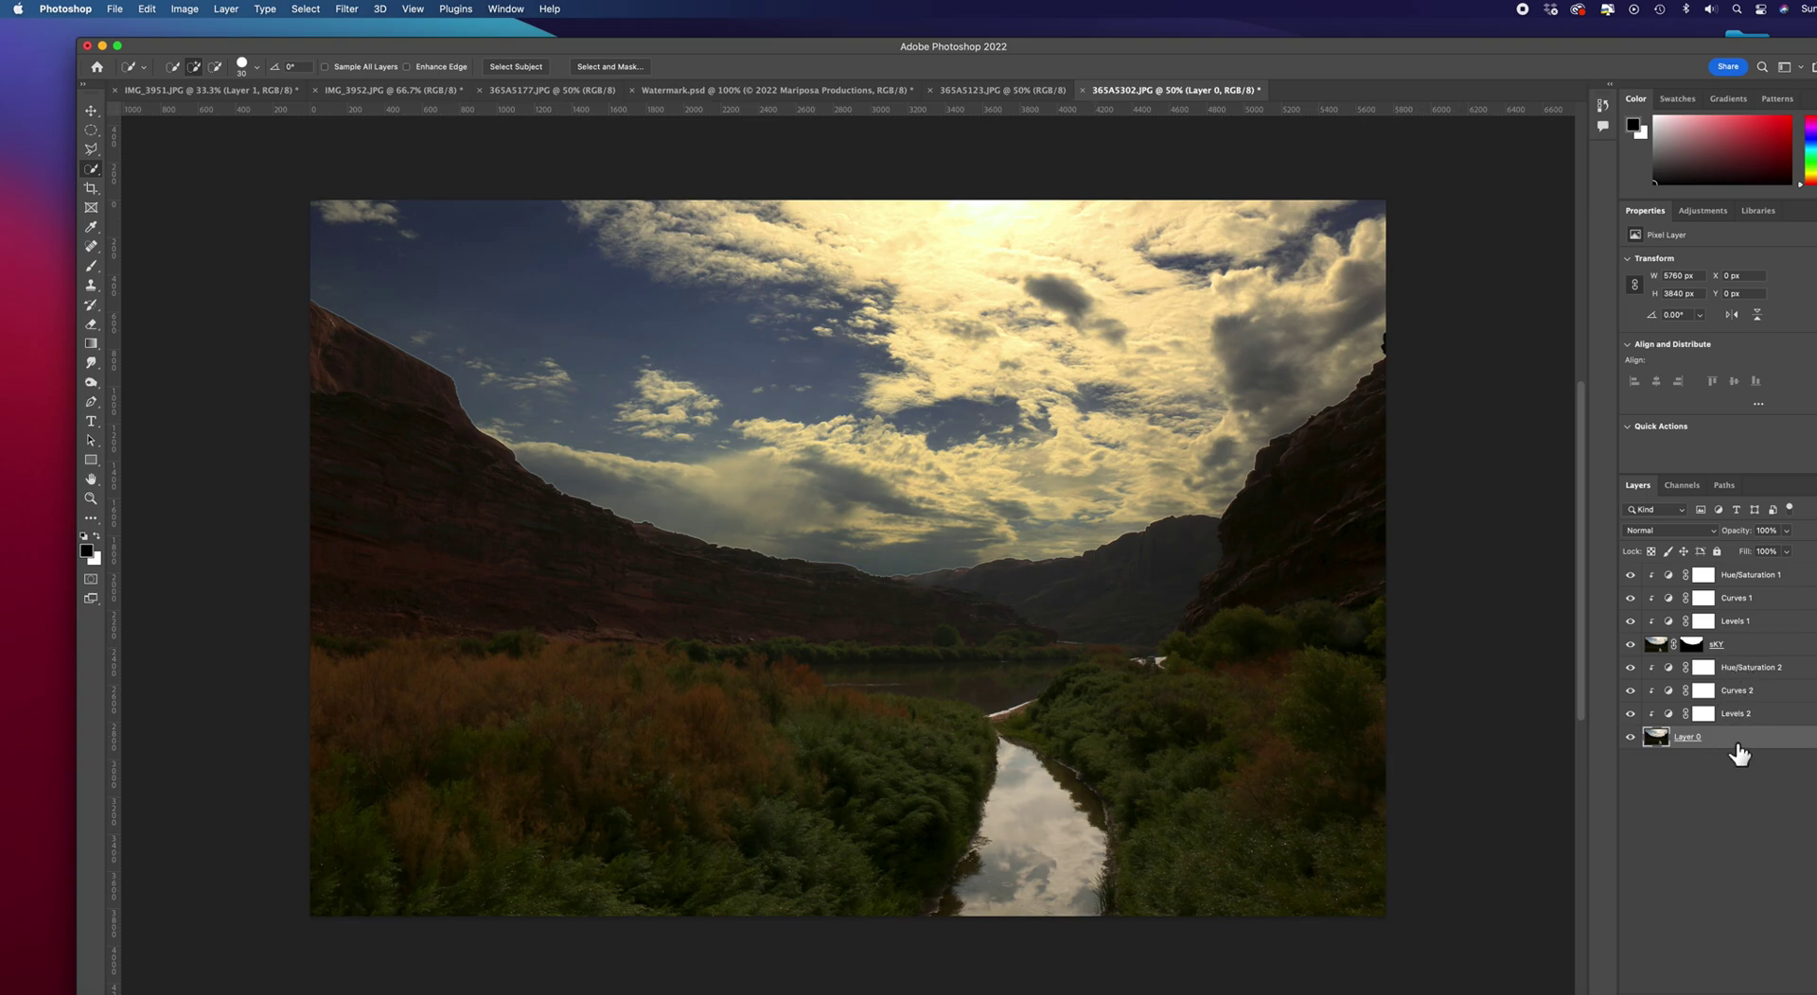
# Step: Add a Curves adjustment layer in Multiply blend mode above Hue/Saturation 2 and invert its mask to black
pyautogui.click(1751, 674)
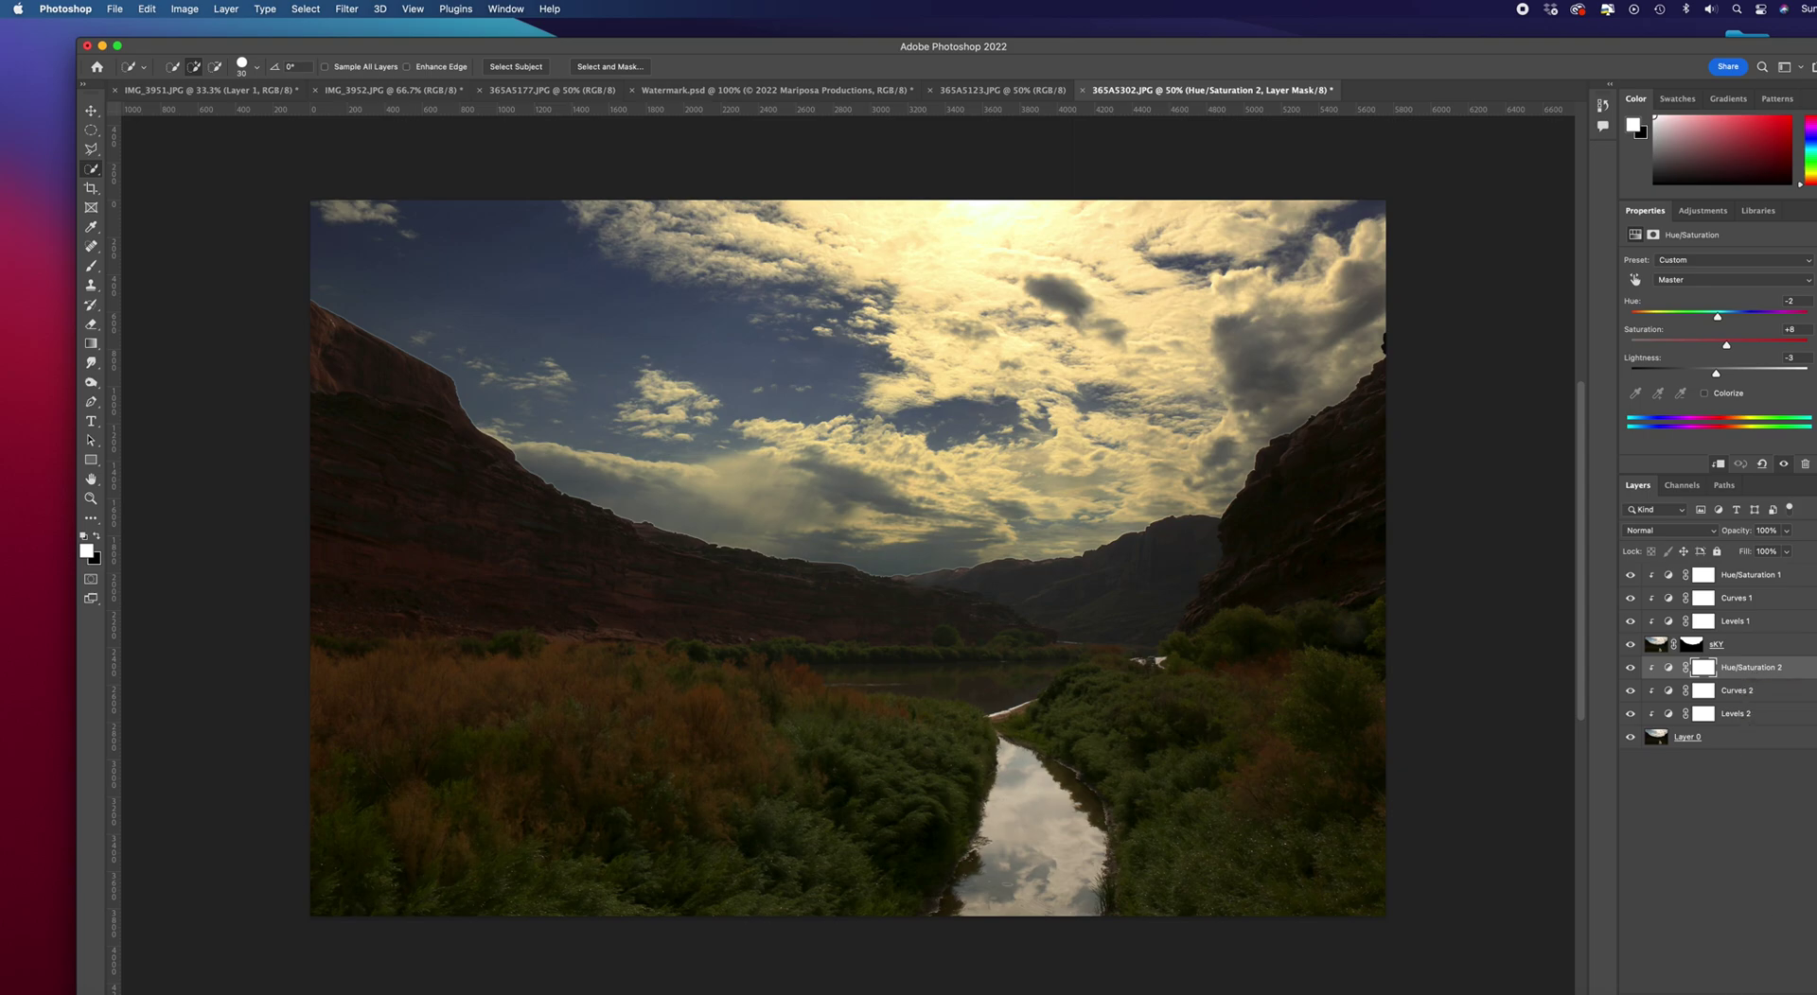
pyautogui.click(1739, 994)
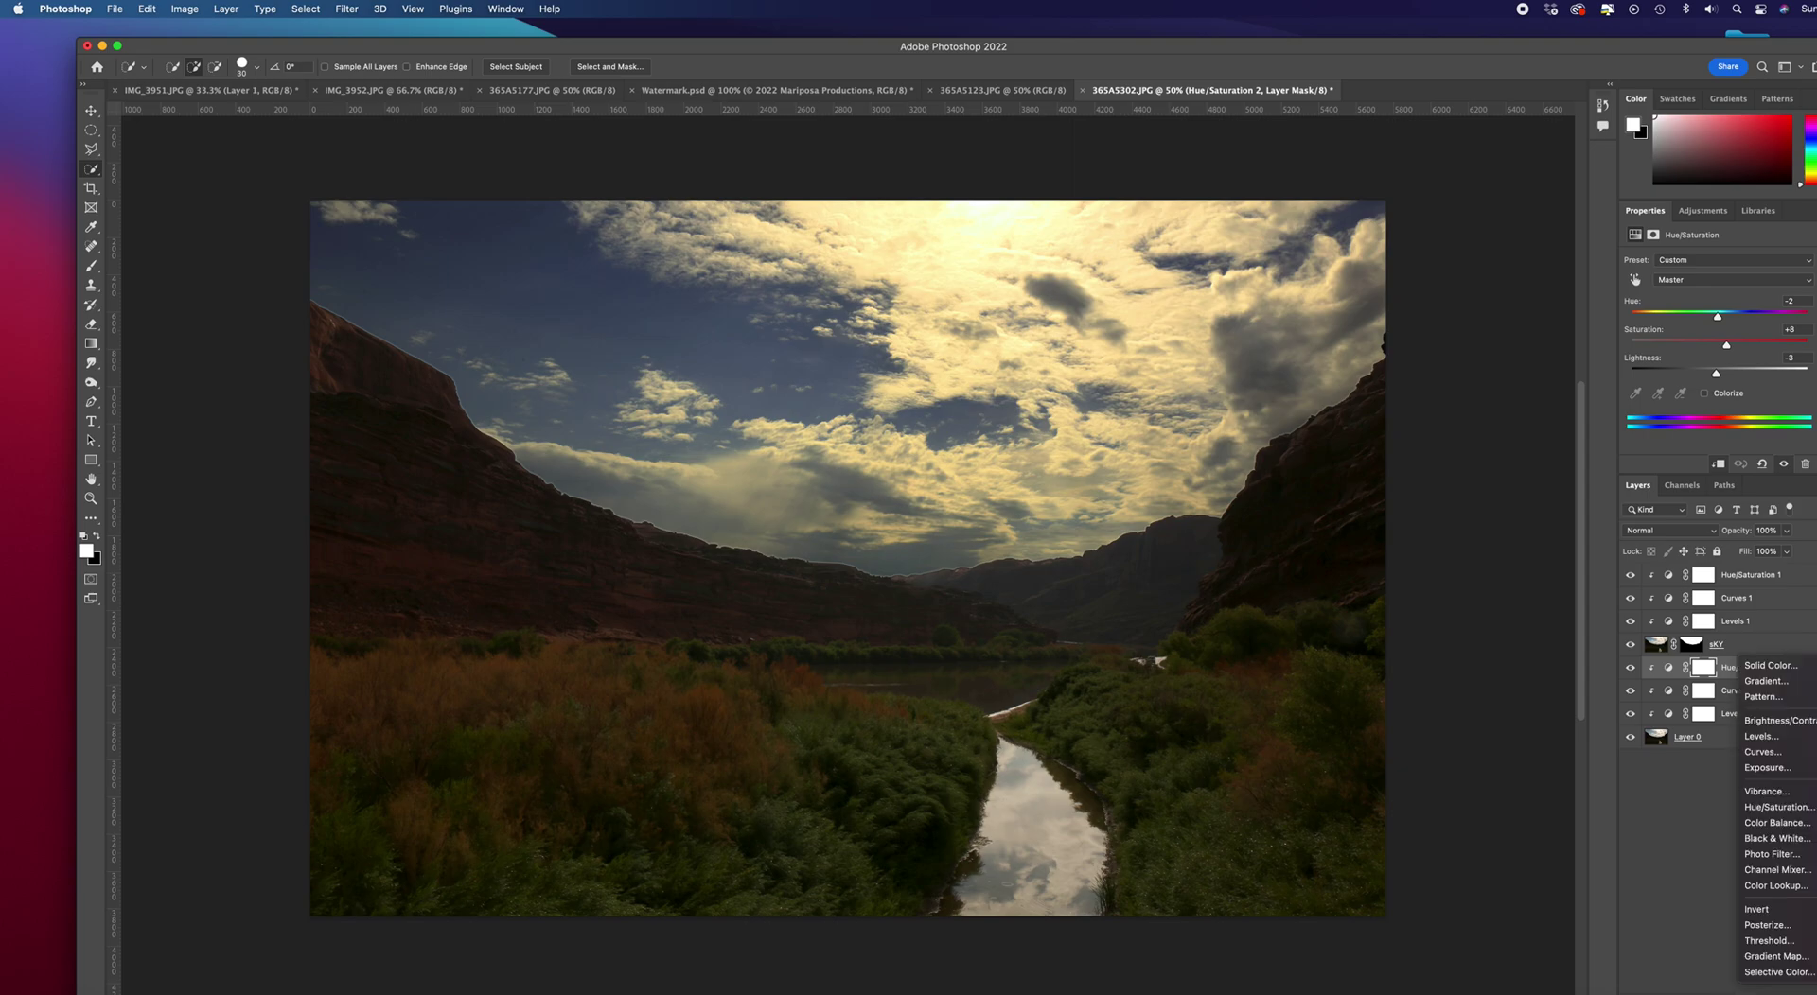
pyautogui.click(1780, 757)
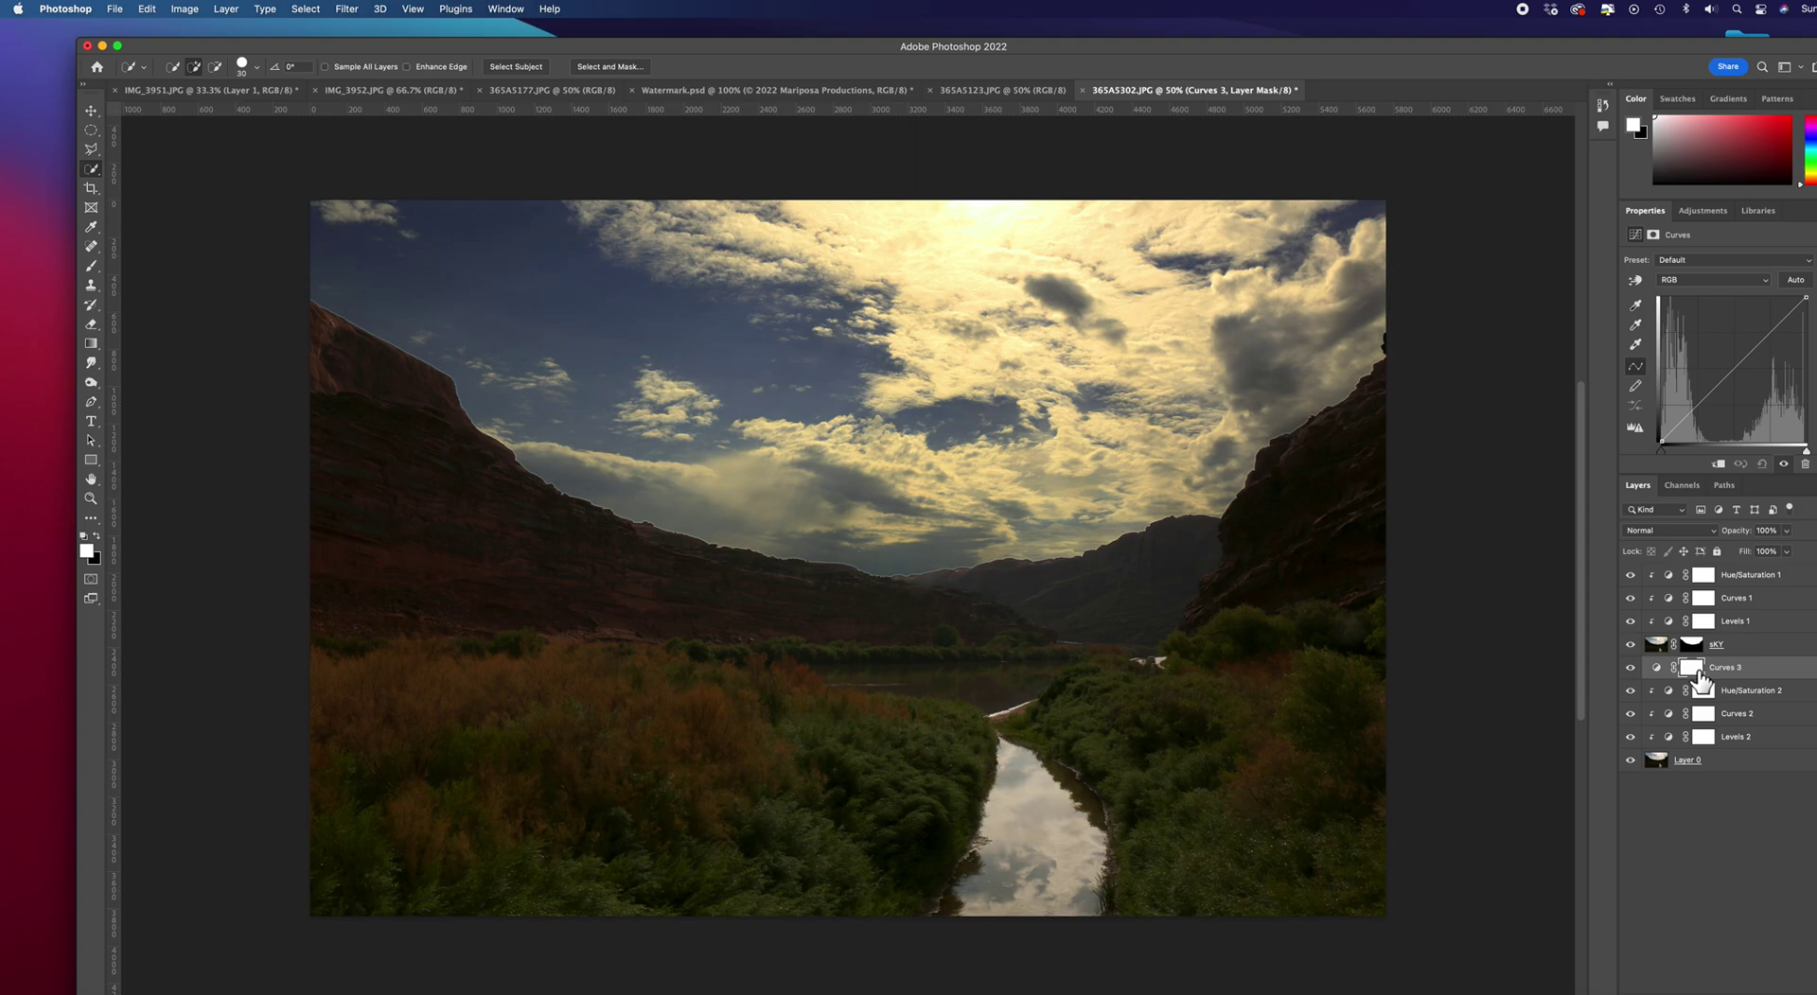
pyautogui.click(1713, 530)
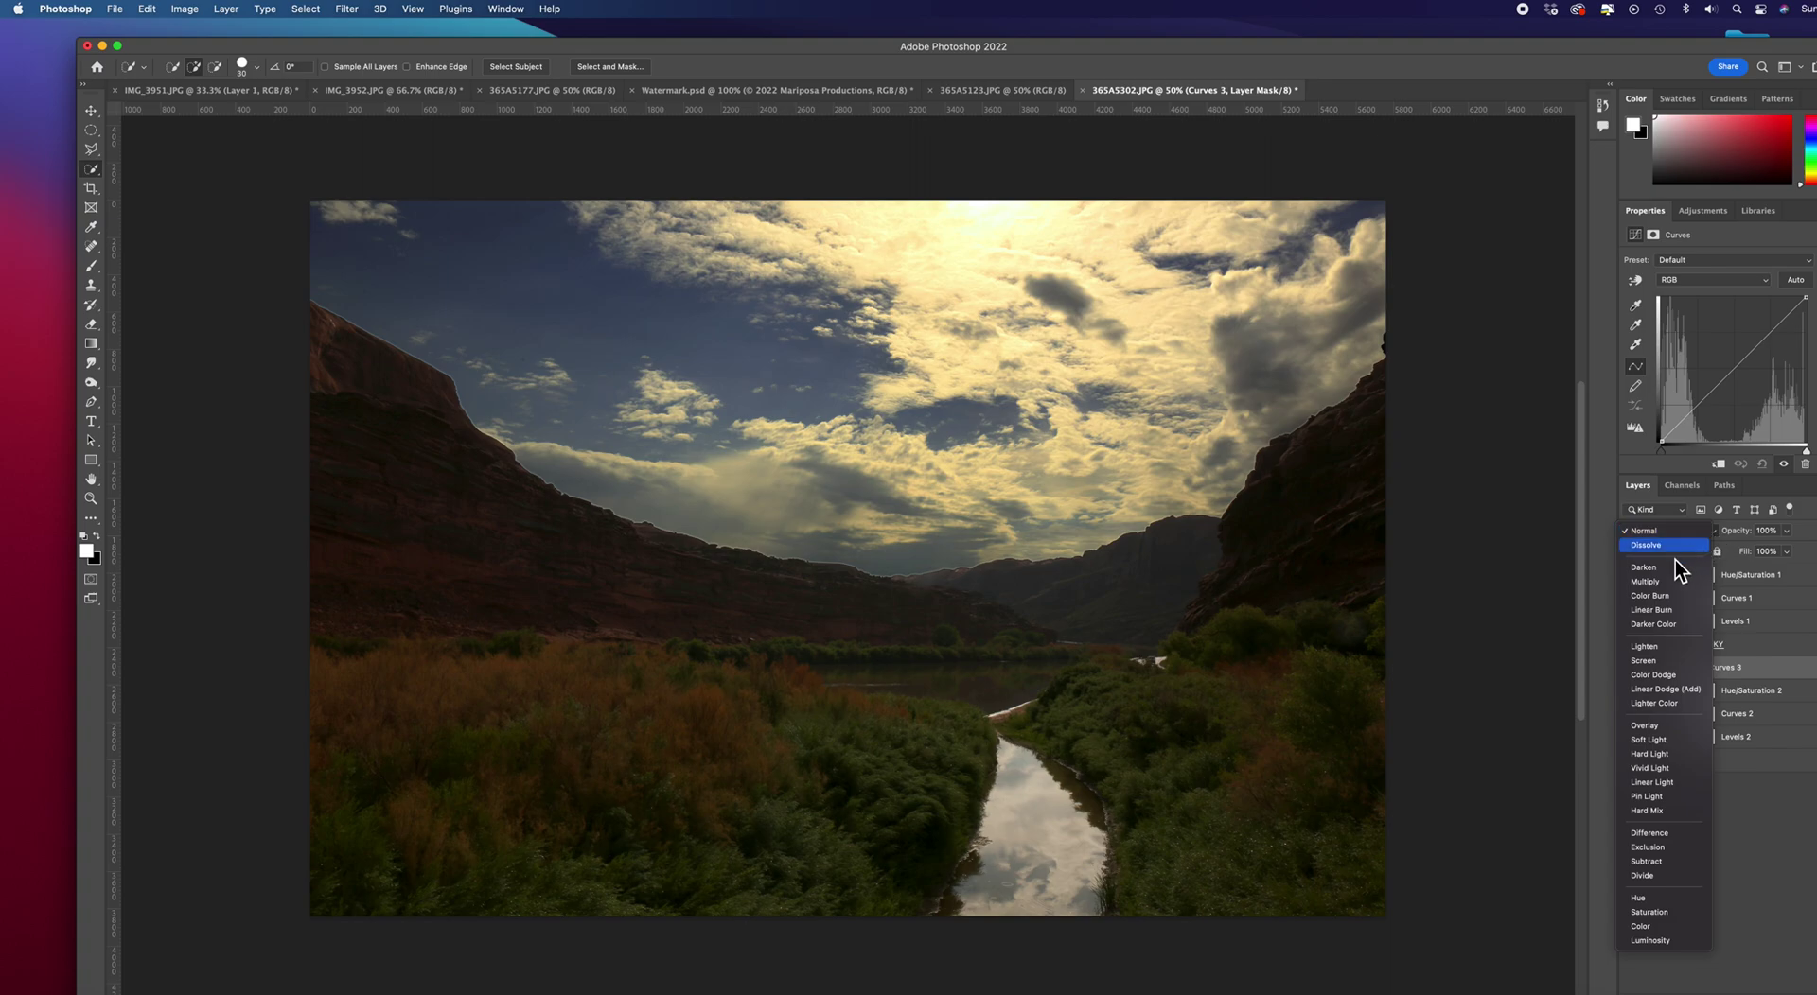
pyautogui.click(1655, 583)
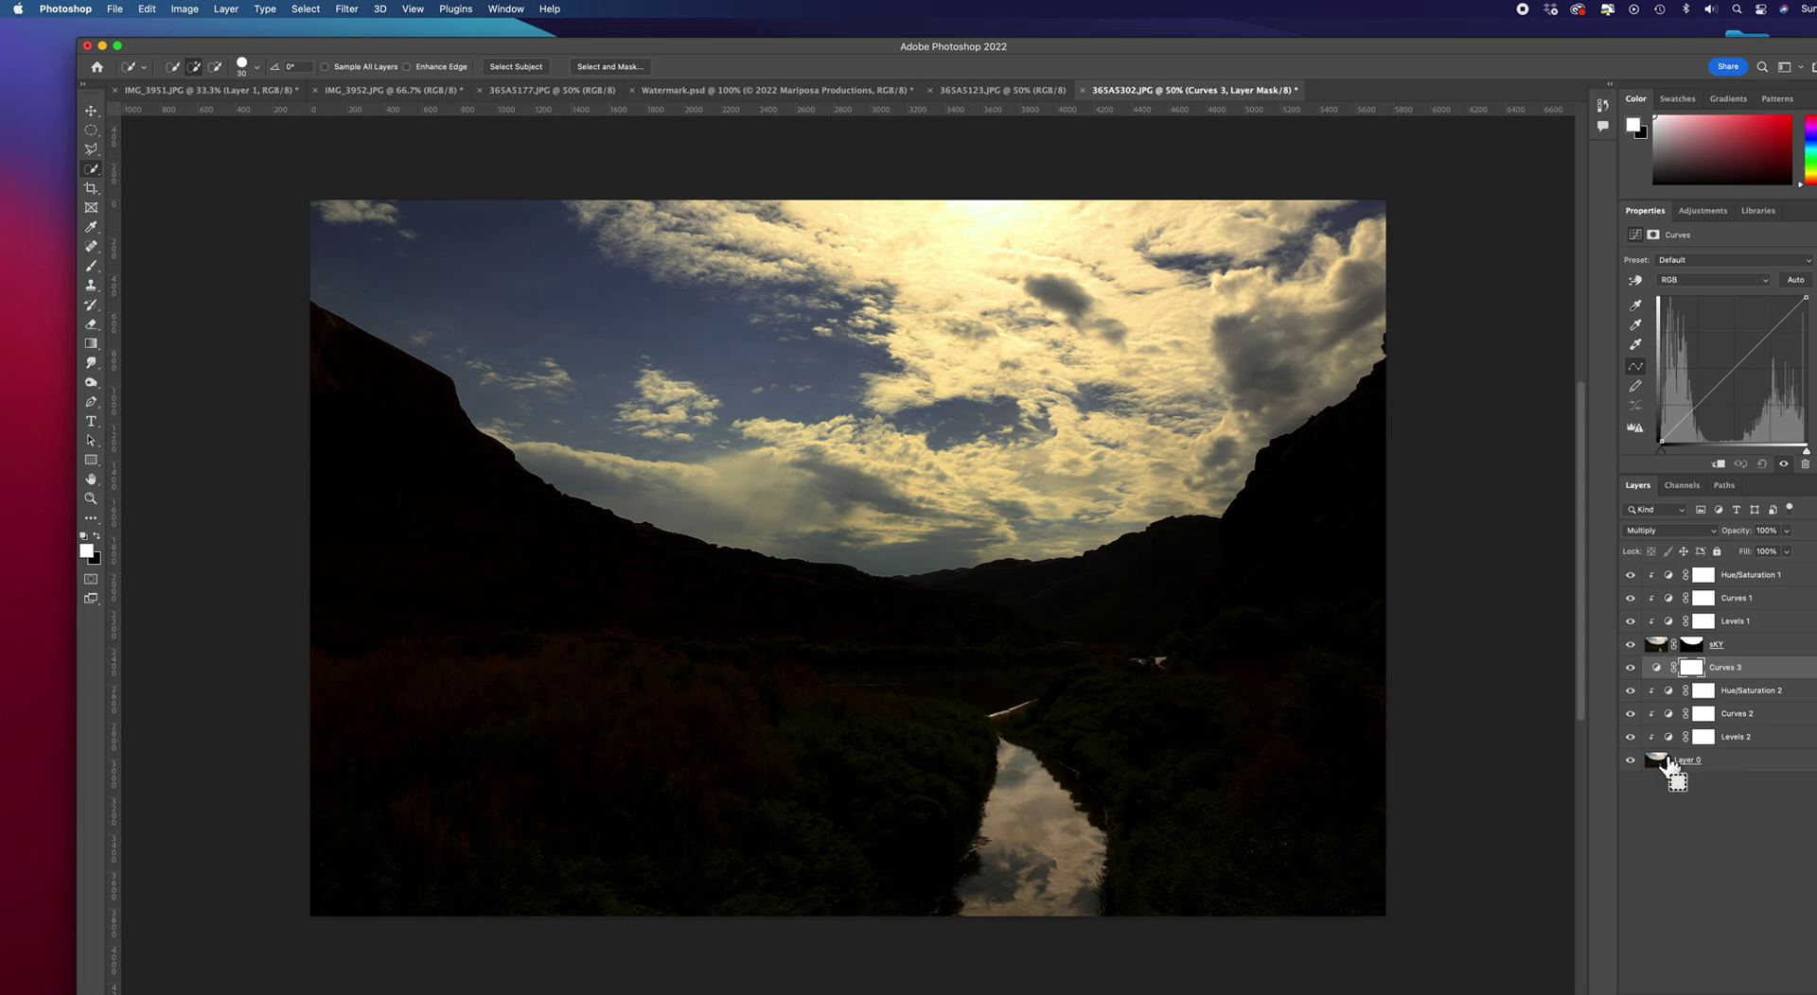
pyautogui.press('super+i')
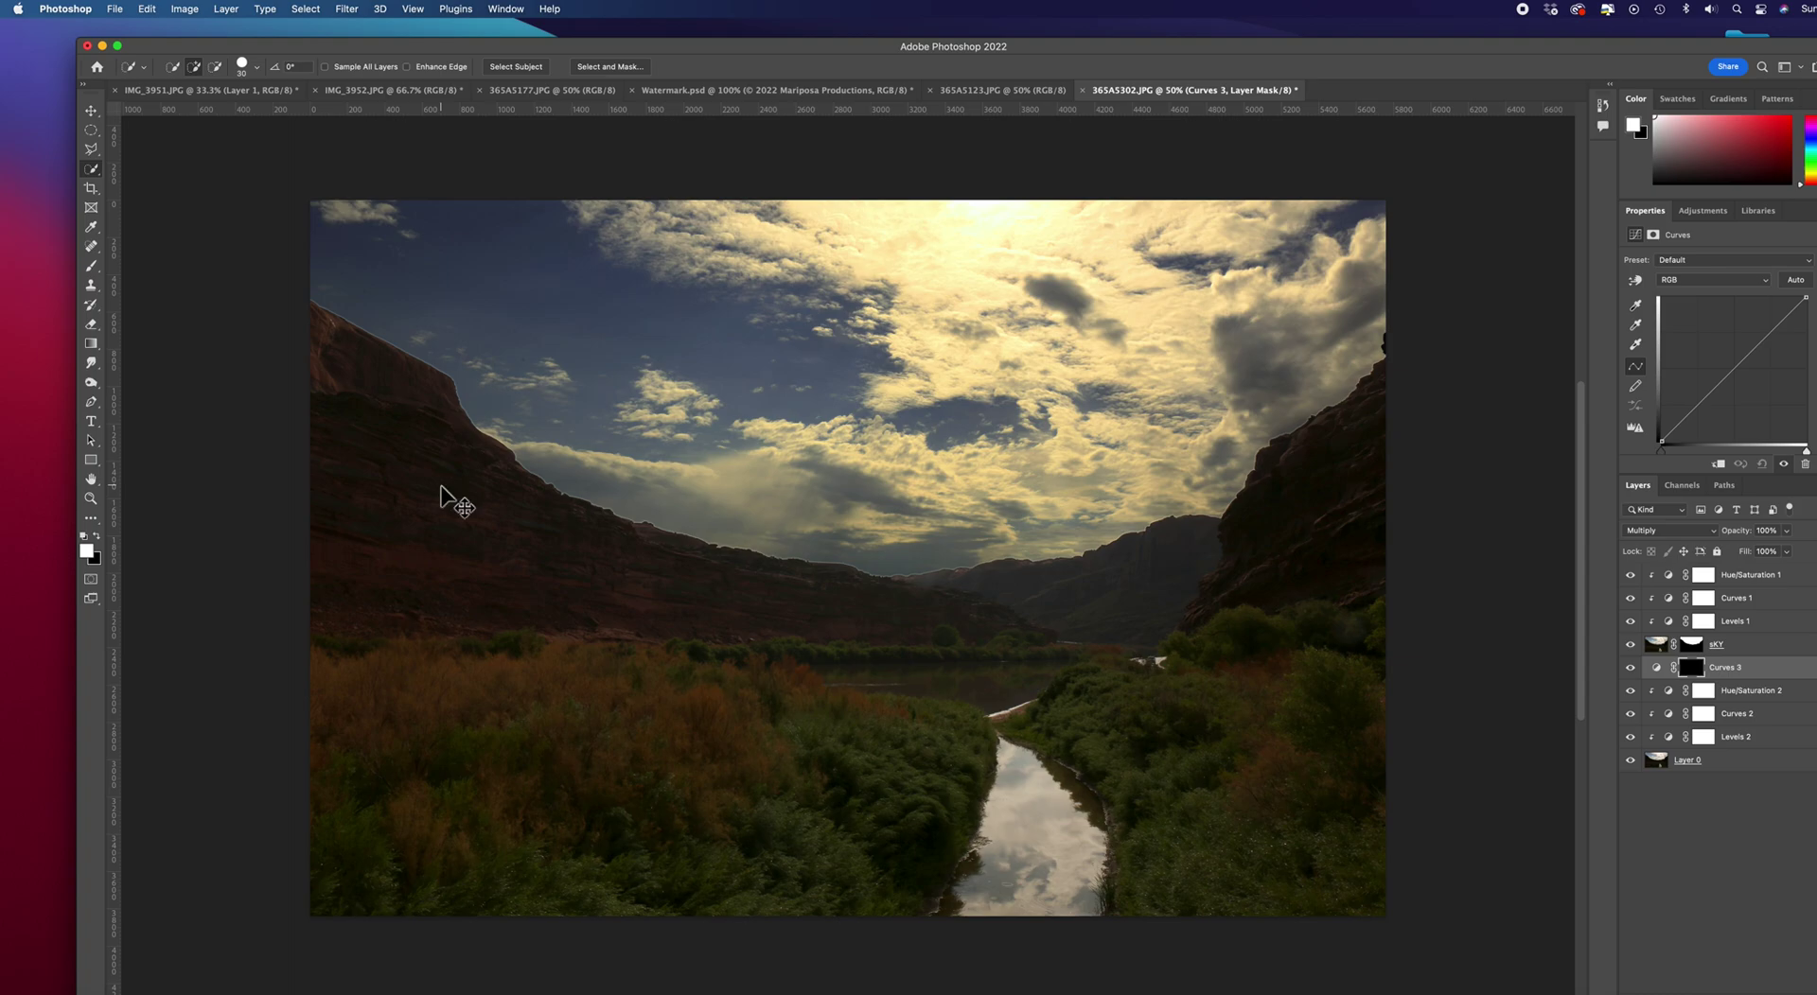
# Step: Darken the outline of the distant canyon ridge by painting the Multiply Curves mask with a small, soft white brush at 49% opacity
pyautogui.press('super+equal')
pyautogui.press('super+equal')
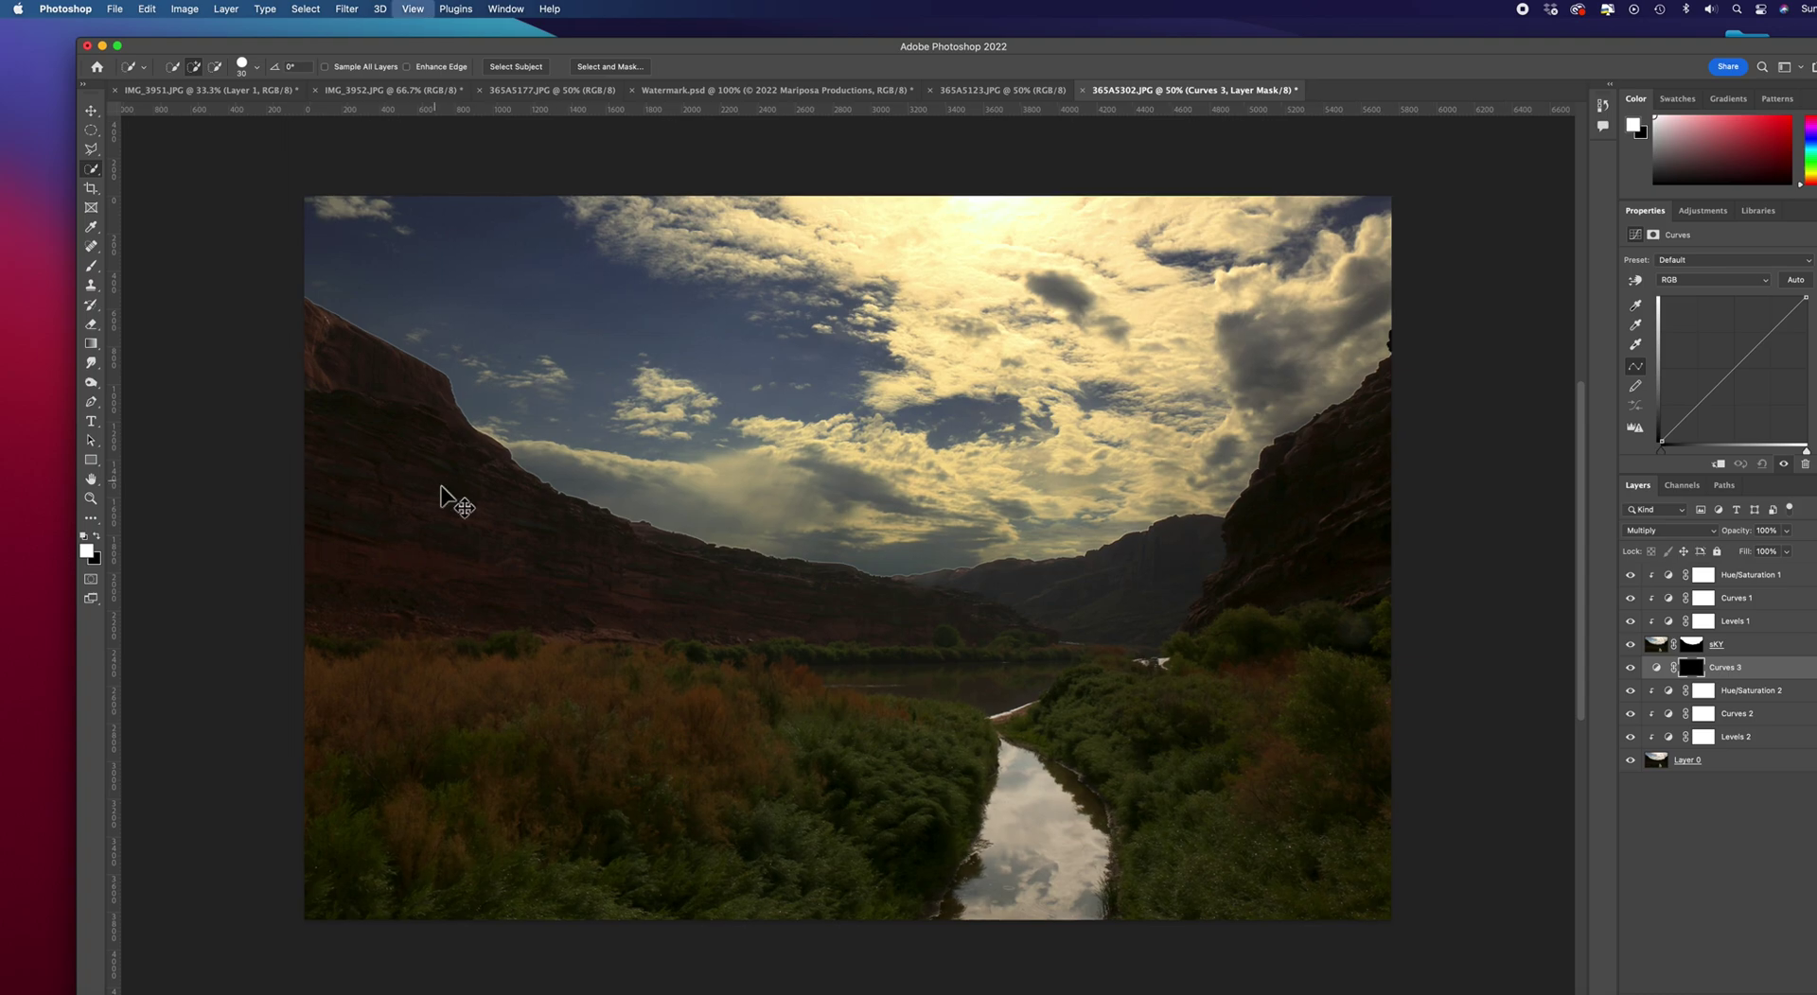
pyautogui.press('super+equal')
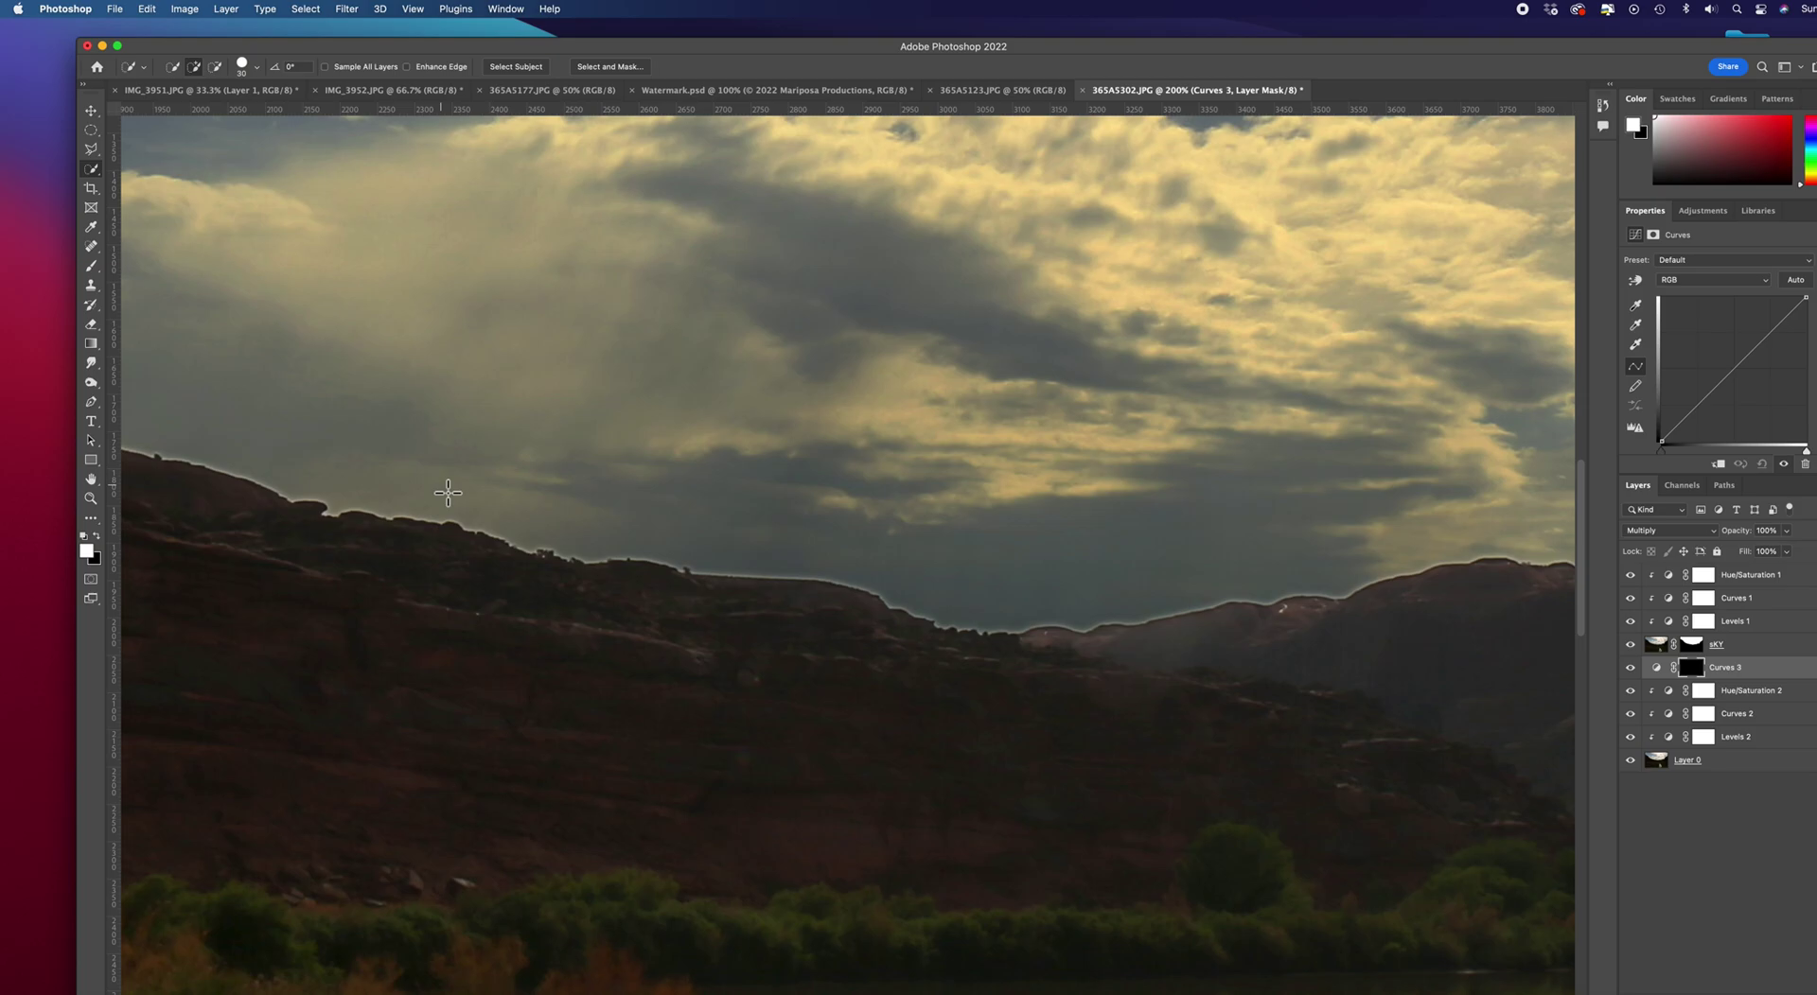
pyautogui.hscroll(10, 680, 615)
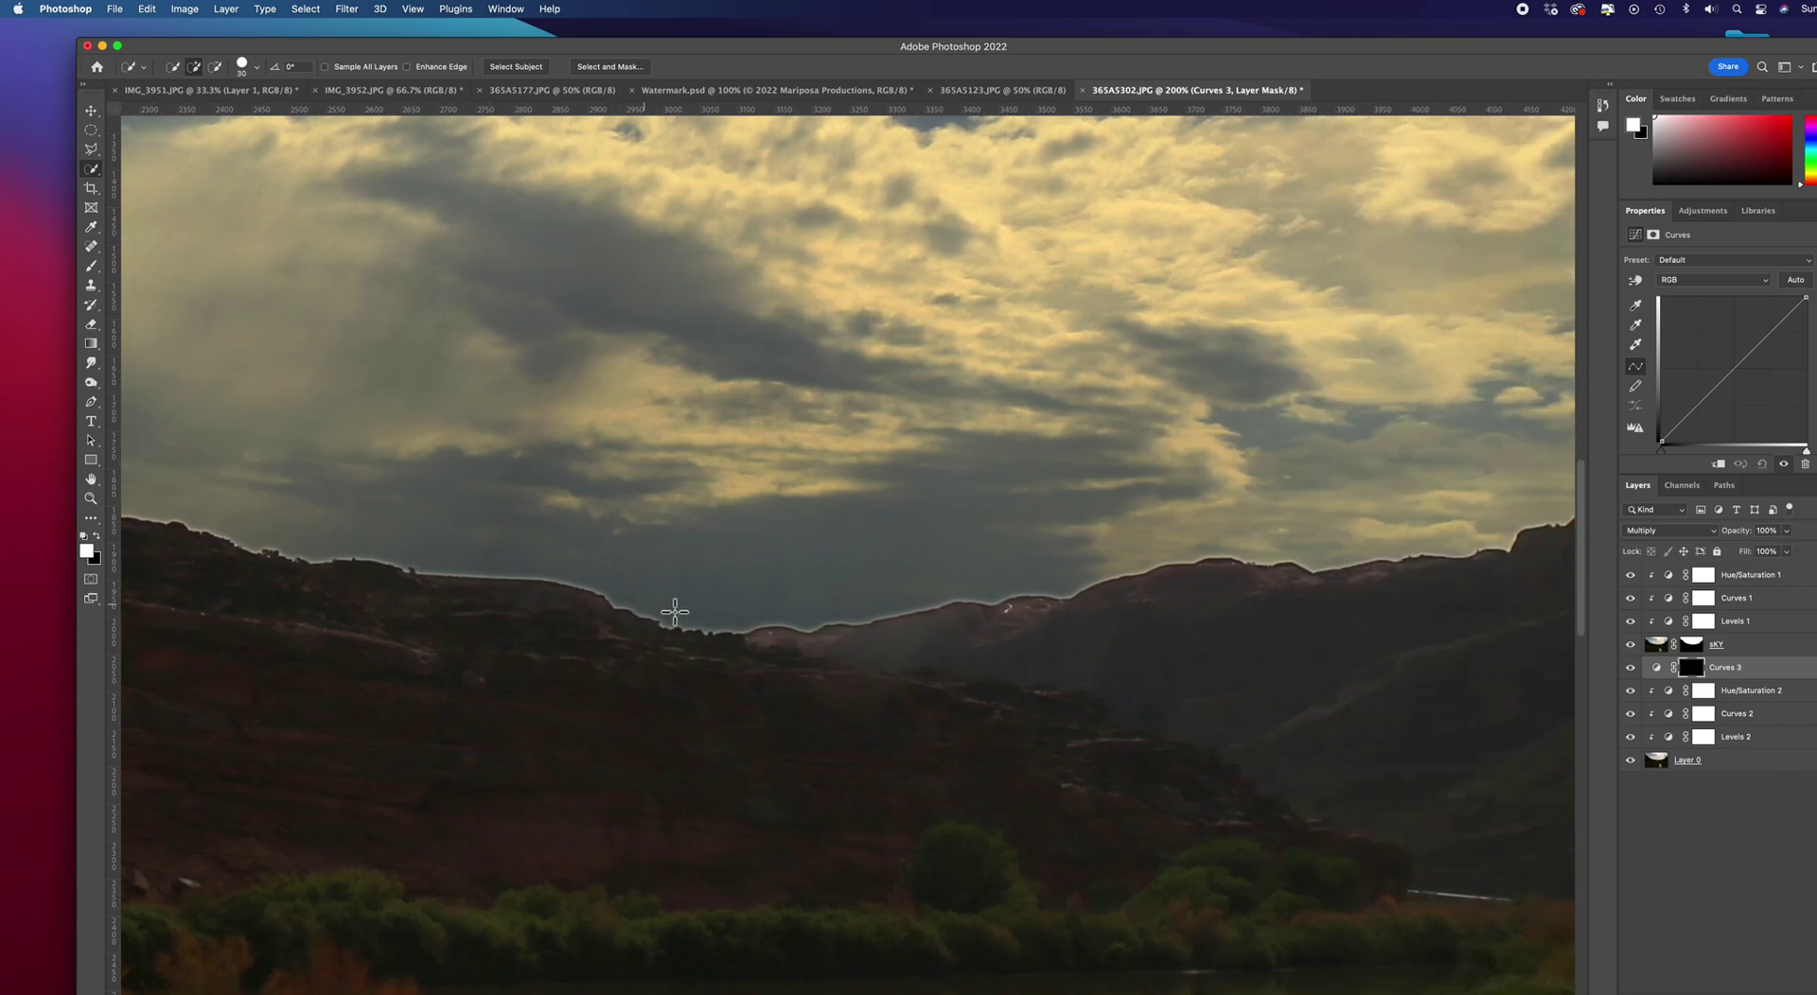
pyautogui.hscroll(2, 670, 610)
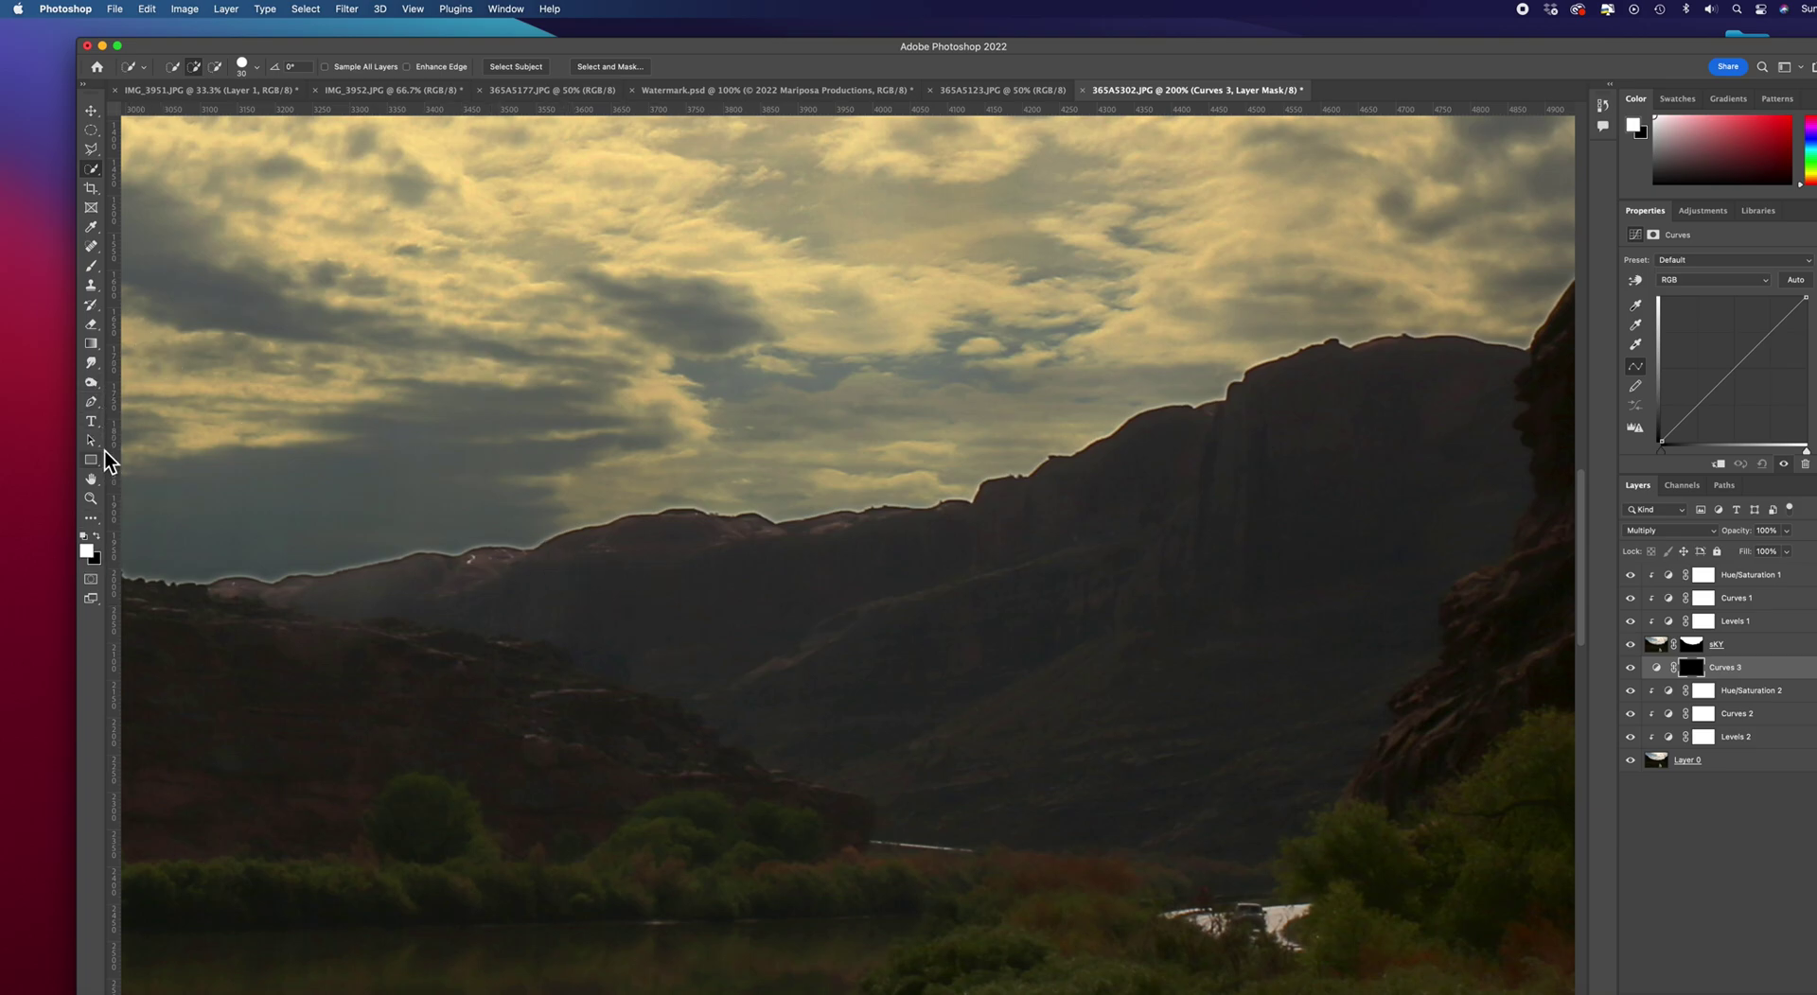
pyautogui.click(93, 267)
pyautogui.press('Escape')
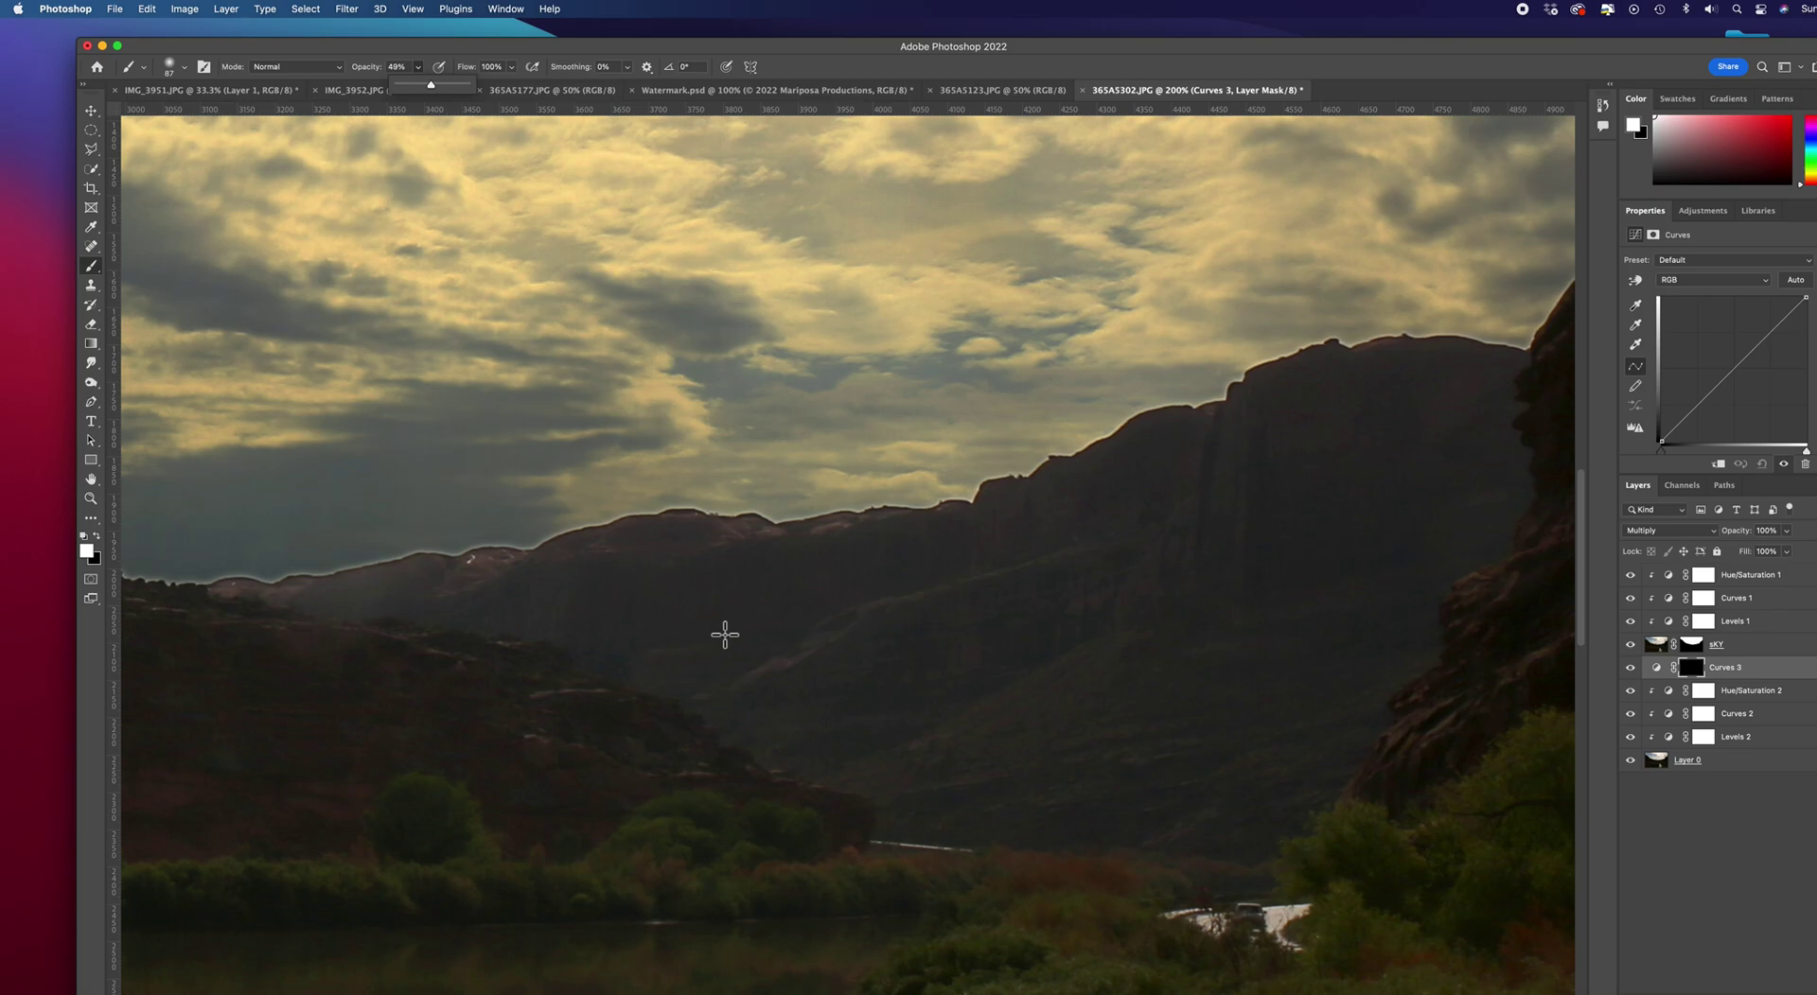
pyautogui.rightClick(453, 595)
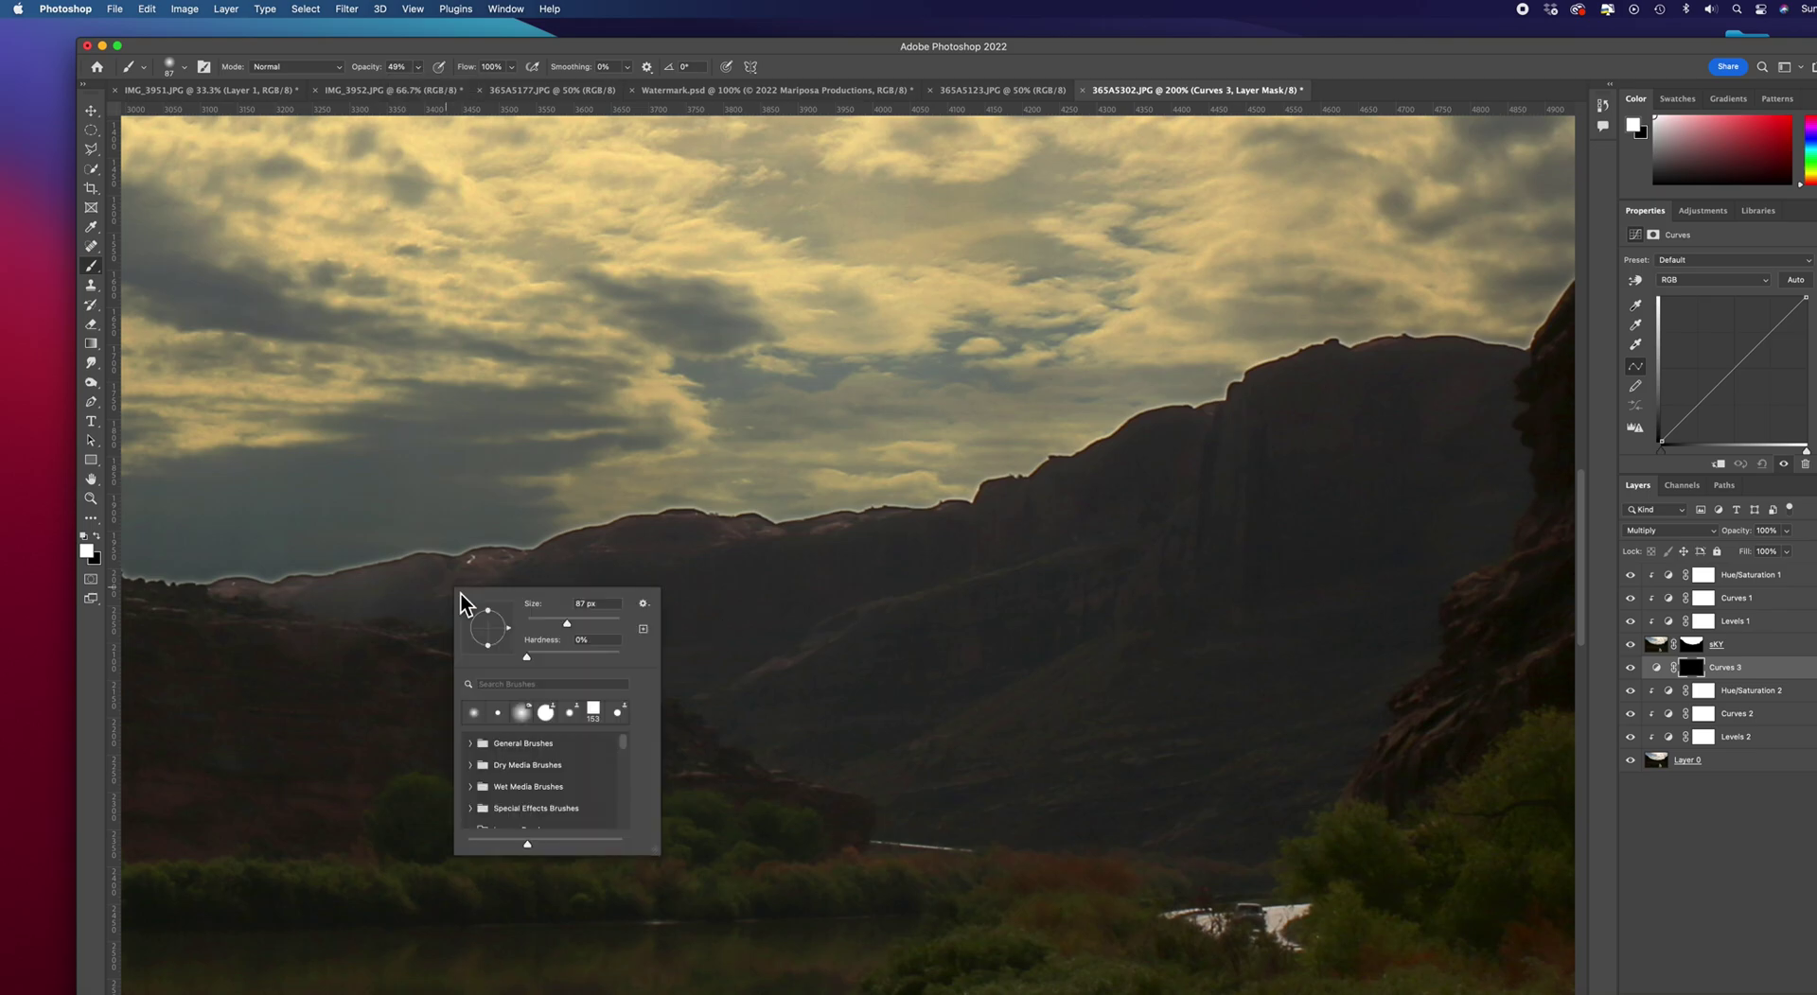
pyautogui.moveTo(559, 624); pyautogui.dragTo(546, 625)
pyautogui.click(422, 603)
pyautogui.moveTo(445, 596)
pyautogui.mouseDown()
pyautogui.moveTo(226, 595)
pyautogui.moveTo(297, 607)
pyautogui.moveTo(274, 607)
pyautogui.moveTo(475, 572)
pyautogui.moveTo(316, 612)
pyautogui.moveTo(423, 621)
pyautogui.moveTo(512, 567)
pyautogui.moveTo(481, 564)
pyautogui.moveTo(671, 529)
pyautogui.moveTo(956, 532)
pyautogui.moveTo(1013, 490)
pyautogui.moveTo(1062, 491)
pyautogui.moveTo(1148, 434)
pyautogui.moveTo(1215, 425)
pyautogui.moveTo(1192, 553)
pyautogui.moveTo(1148, 603)
pyautogui.moveTo(968, 700)
pyautogui.mouseUp()
pyautogui.moveTo(1072, 647)
pyautogui.mouseDown()
pyautogui.moveTo(1013, 661)
pyautogui.moveTo(891, 749)
pyautogui.moveTo(909, 732)
pyautogui.moveTo(802, 773)
pyautogui.moveTo(707, 710)
pyautogui.moveTo(515, 632)
pyautogui.moveTo(444, 634)
pyautogui.moveTo(524, 577)
pyautogui.moveTo(481, 600)
pyautogui.moveTo(507, 589)
pyautogui.moveTo(492, 630)
pyautogui.moveTo(549, 639)
pyautogui.moveTo(581, 600)
pyautogui.moveTo(551, 606)
pyautogui.moveTo(636, 589)
pyautogui.mouseUp()
# Step: Fill in the inside of the outlined ridge on the Curves mask with a larger white brush, raising its opacity to 61%
pyautogui.rightClick(667, 599)
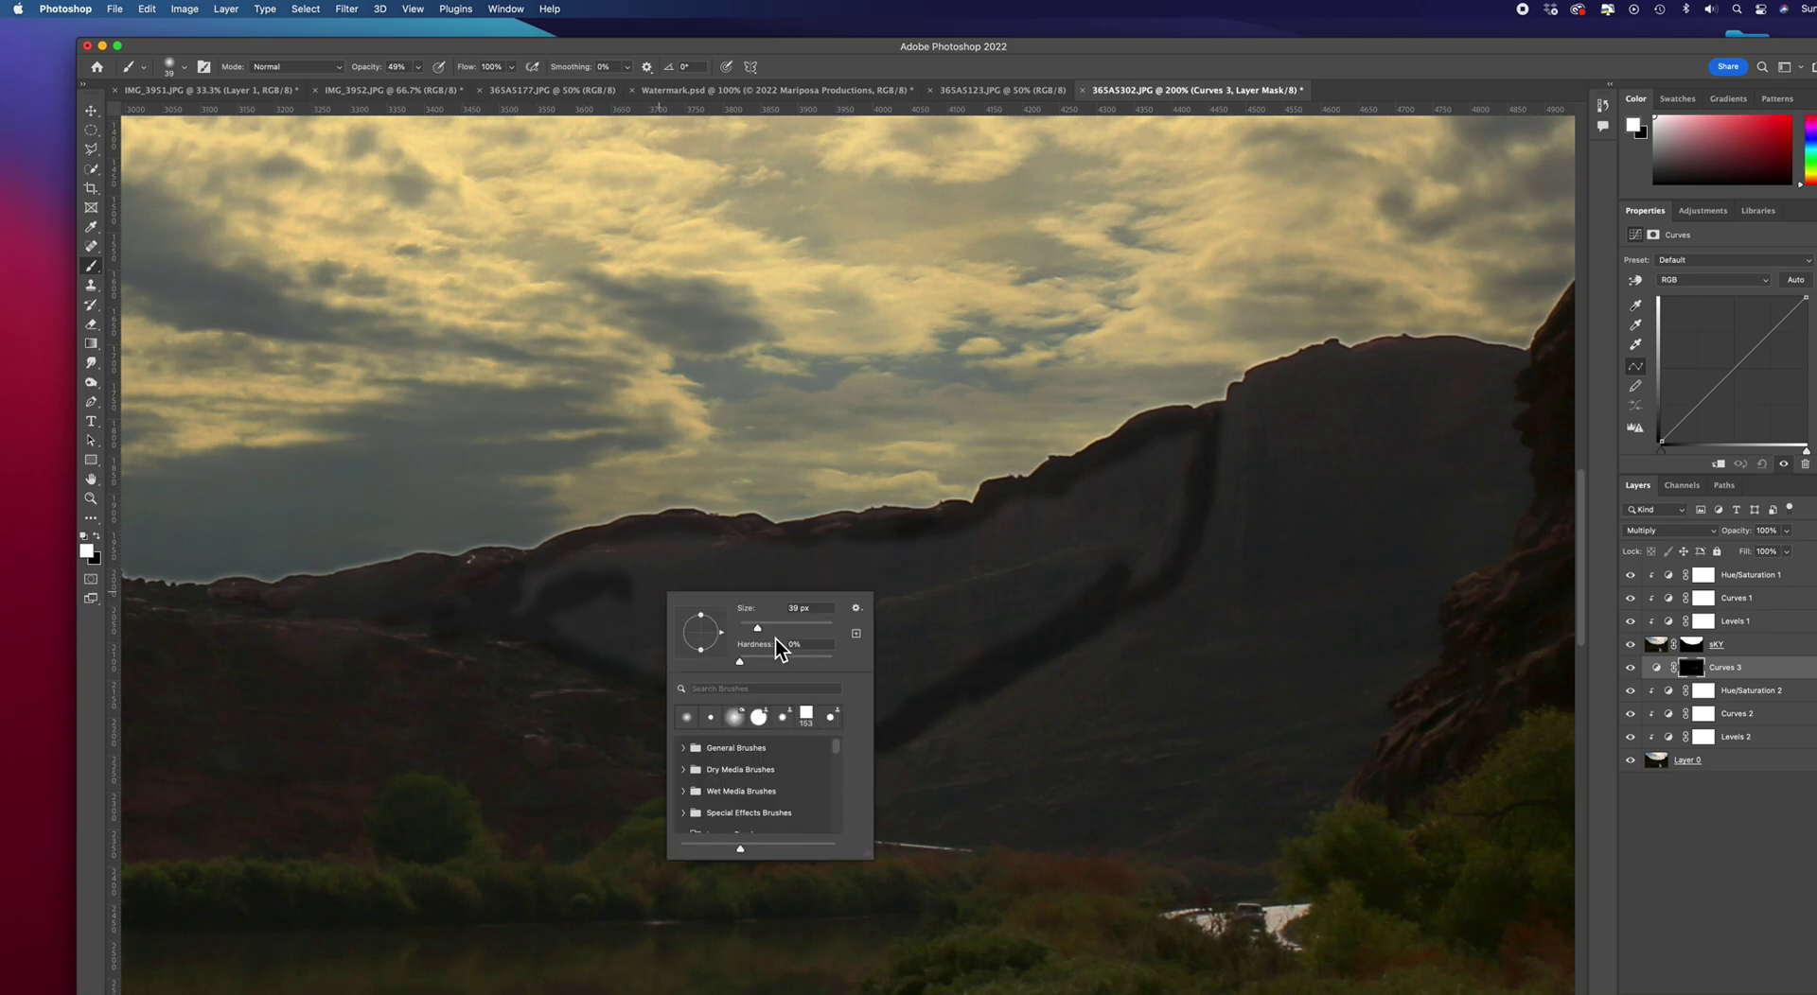
pyautogui.moveTo(761, 633); pyautogui.dragTo(782, 634)
pyautogui.click(672, 597)
pyautogui.moveTo(673, 597)
pyautogui.mouseDown()
pyautogui.moveTo(615, 576)
pyautogui.moveTo(531, 620)
pyautogui.moveTo(594, 580)
pyautogui.moveTo(730, 558)
pyautogui.moveTo(649, 557)
pyautogui.moveTo(620, 572)
pyautogui.moveTo(837, 567)
pyautogui.moveTo(744, 569)
pyautogui.moveTo(938, 549)
pyautogui.moveTo(917, 554)
pyautogui.moveTo(1034, 517)
pyautogui.moveTo(1001, 533)
pyautogui.moveTo(1183, 448)
pyautogui.moveTo(1157, 546)
pyautogui.moveTo(1170, 539)
pyautogui.moveTo(1141, 572)
pyautogui.moveTo(1152, 507)
pyautogui.moveTo(1032, 583)
pyautogui.moveTo(1098, 572)
pyautogui.moveTo(1098, 596)
pyautogui.moveTo(943, 662)
pyautogui.moveTo(1030, 599)
pyautogui.moveTo(1037, 558)
pyautogui.moveTo(886, 627)
pyautogui.moveTo(756, 633)
pyautogui.moveTo(729, 596)
pyautogui.moveTo(874, 623)
pyautogui.moveTo(838, 642)
pyautogui.moveTo(937, 672)
pyautogui.moveTo(823, 740)
pyautogui.moveTo(774, 746)
pyautogui.moveTo(584, 636)
pyautogui.moveTo(791, 676)
pyautogui.moveTo(765, 697)
pyautogui.moveTo(891, 681)
pyautogui.moveTo(786, 720)
pyautogui.moveTo(750, 688)
pyautogui.moveTo(810, 657)
pyautogui.moveTo(640, 642)
pyautogui.moveTo(648, 603)
pyautogui.moveTo(599, 586)
pyautogui.moveTo(757, 605)
pyautogui.mouseUp()
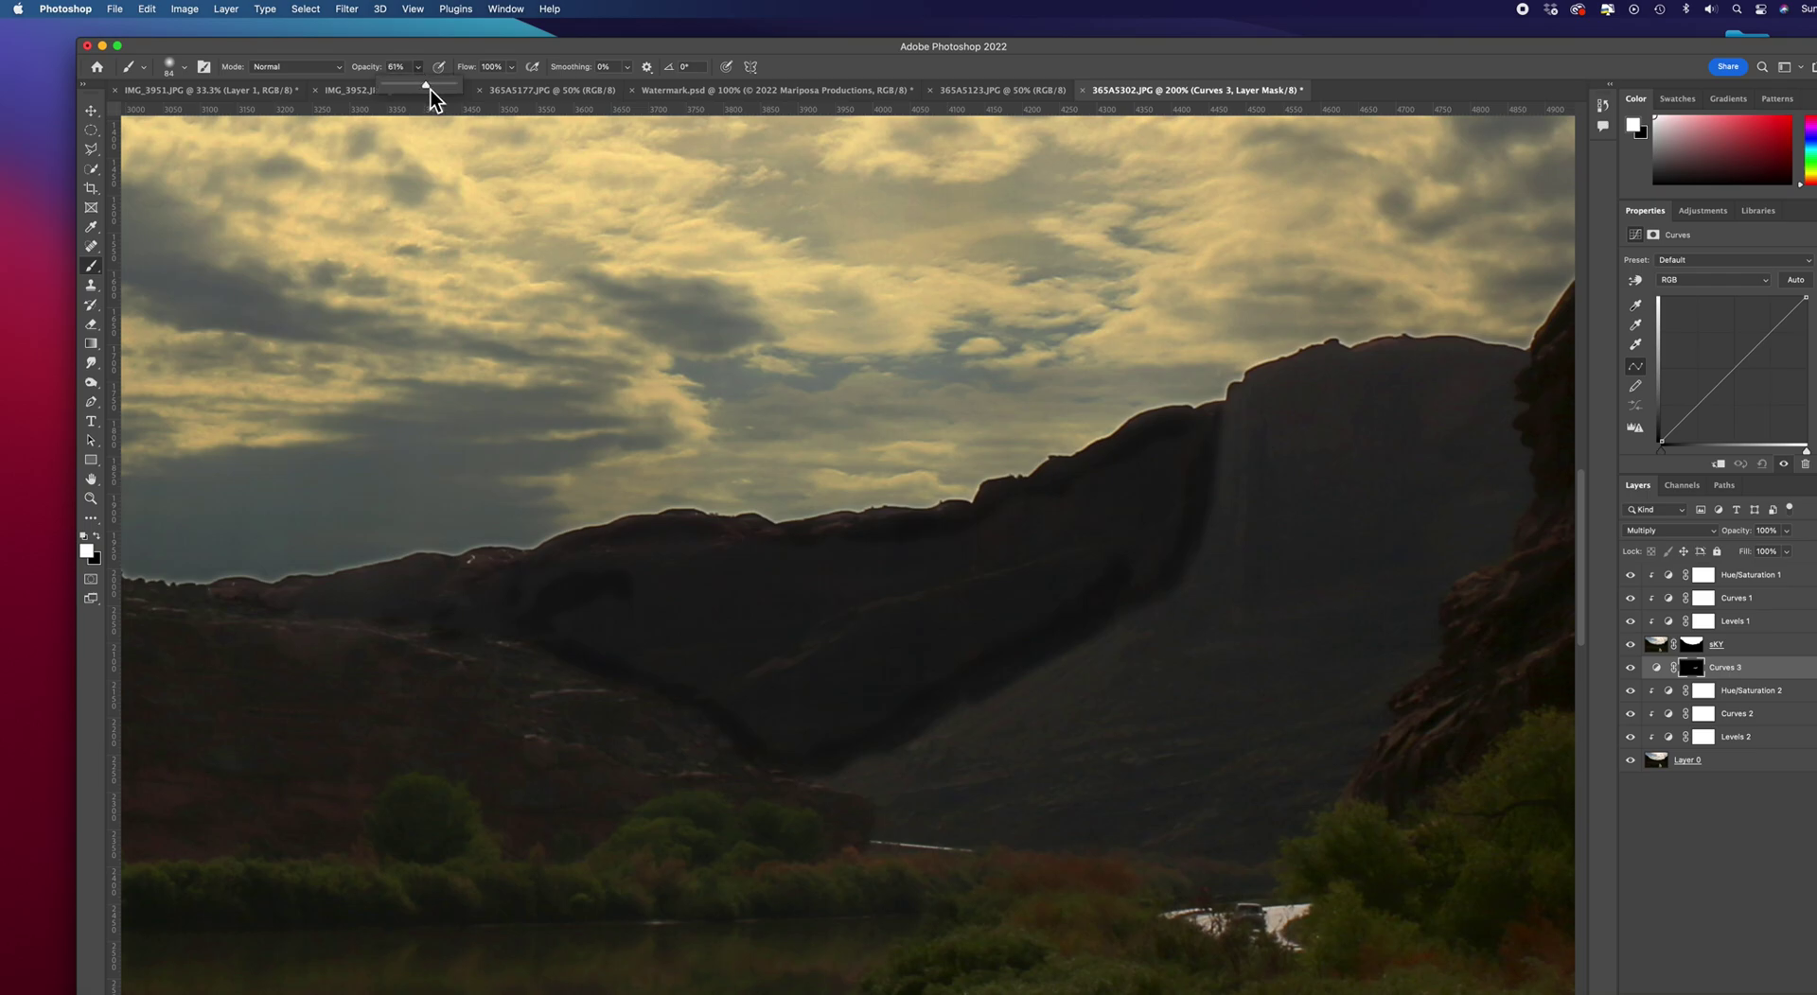
pyautogui.moveTo(620, 603)
pyautogui.mouseDown()
pyautogui.moveTo(573, 611)
pyautogui.moveTo(575, 581)
pyautogui.moveTo(623, 565)
pyautogui.moveTo(503, 598)
pyautogui.moveTo(332, 605)
pyautogui.moveTo(673, 571)
pyautogui.mouseUp()
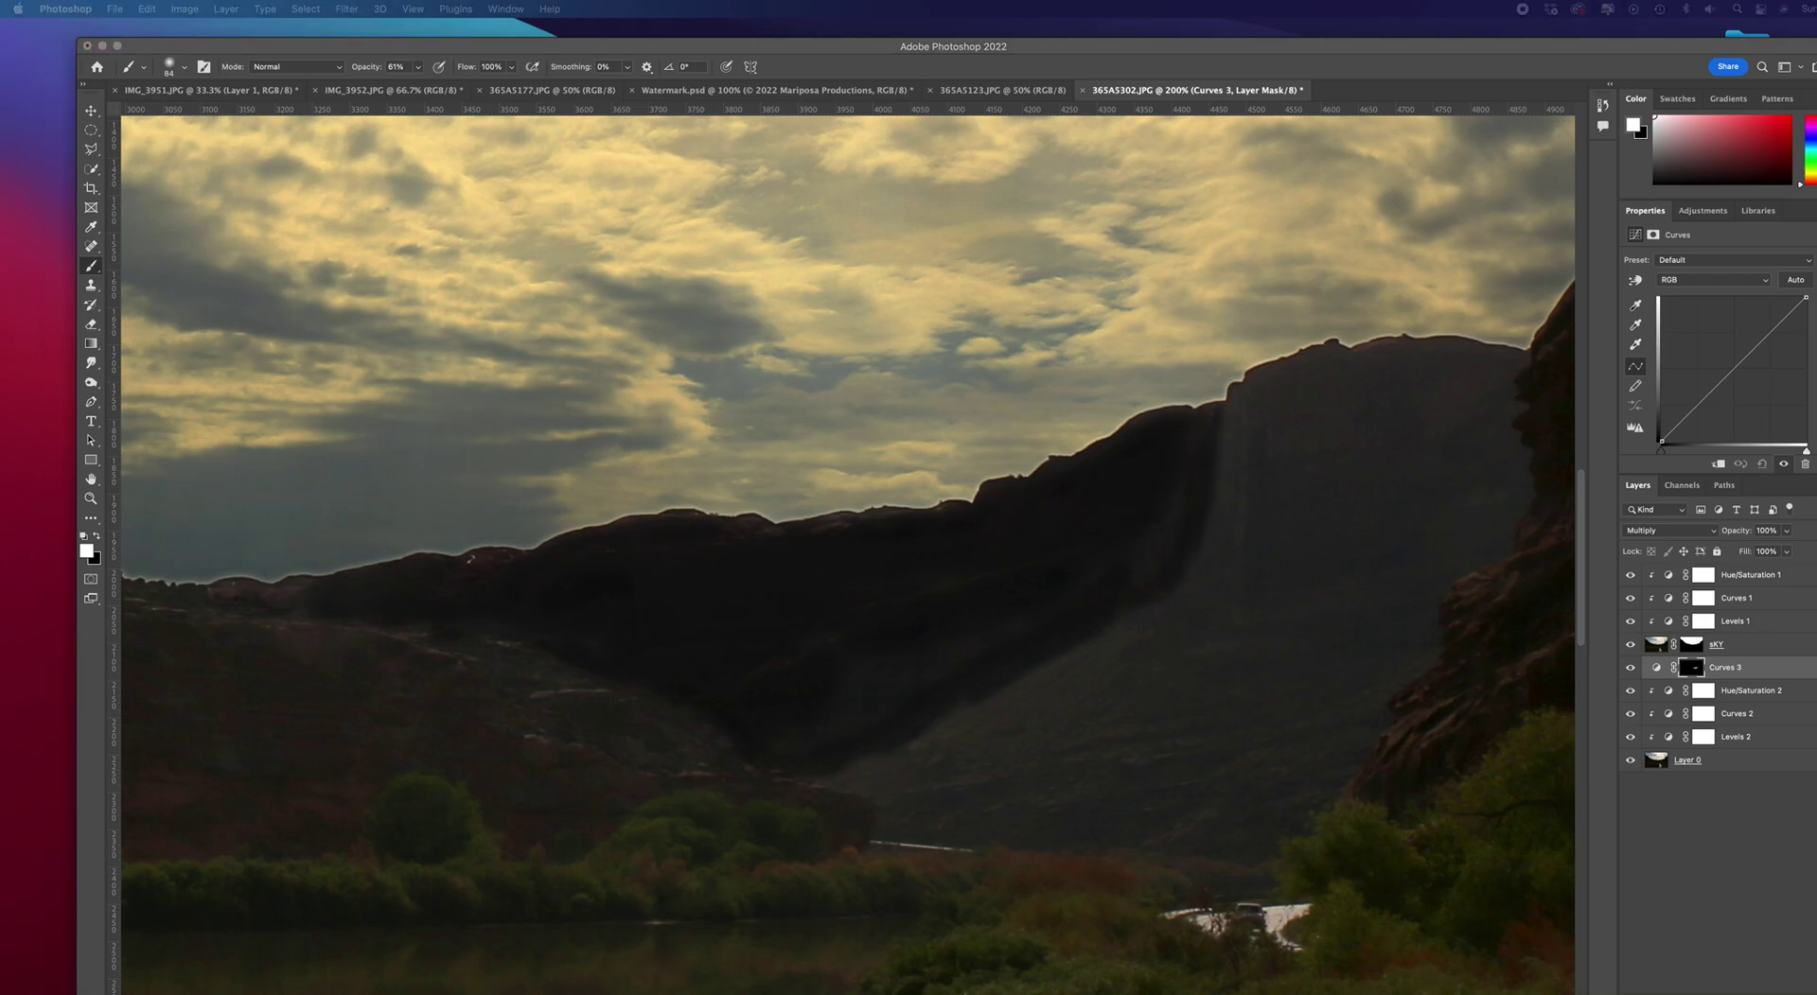
pyautogui.click(840, 638)
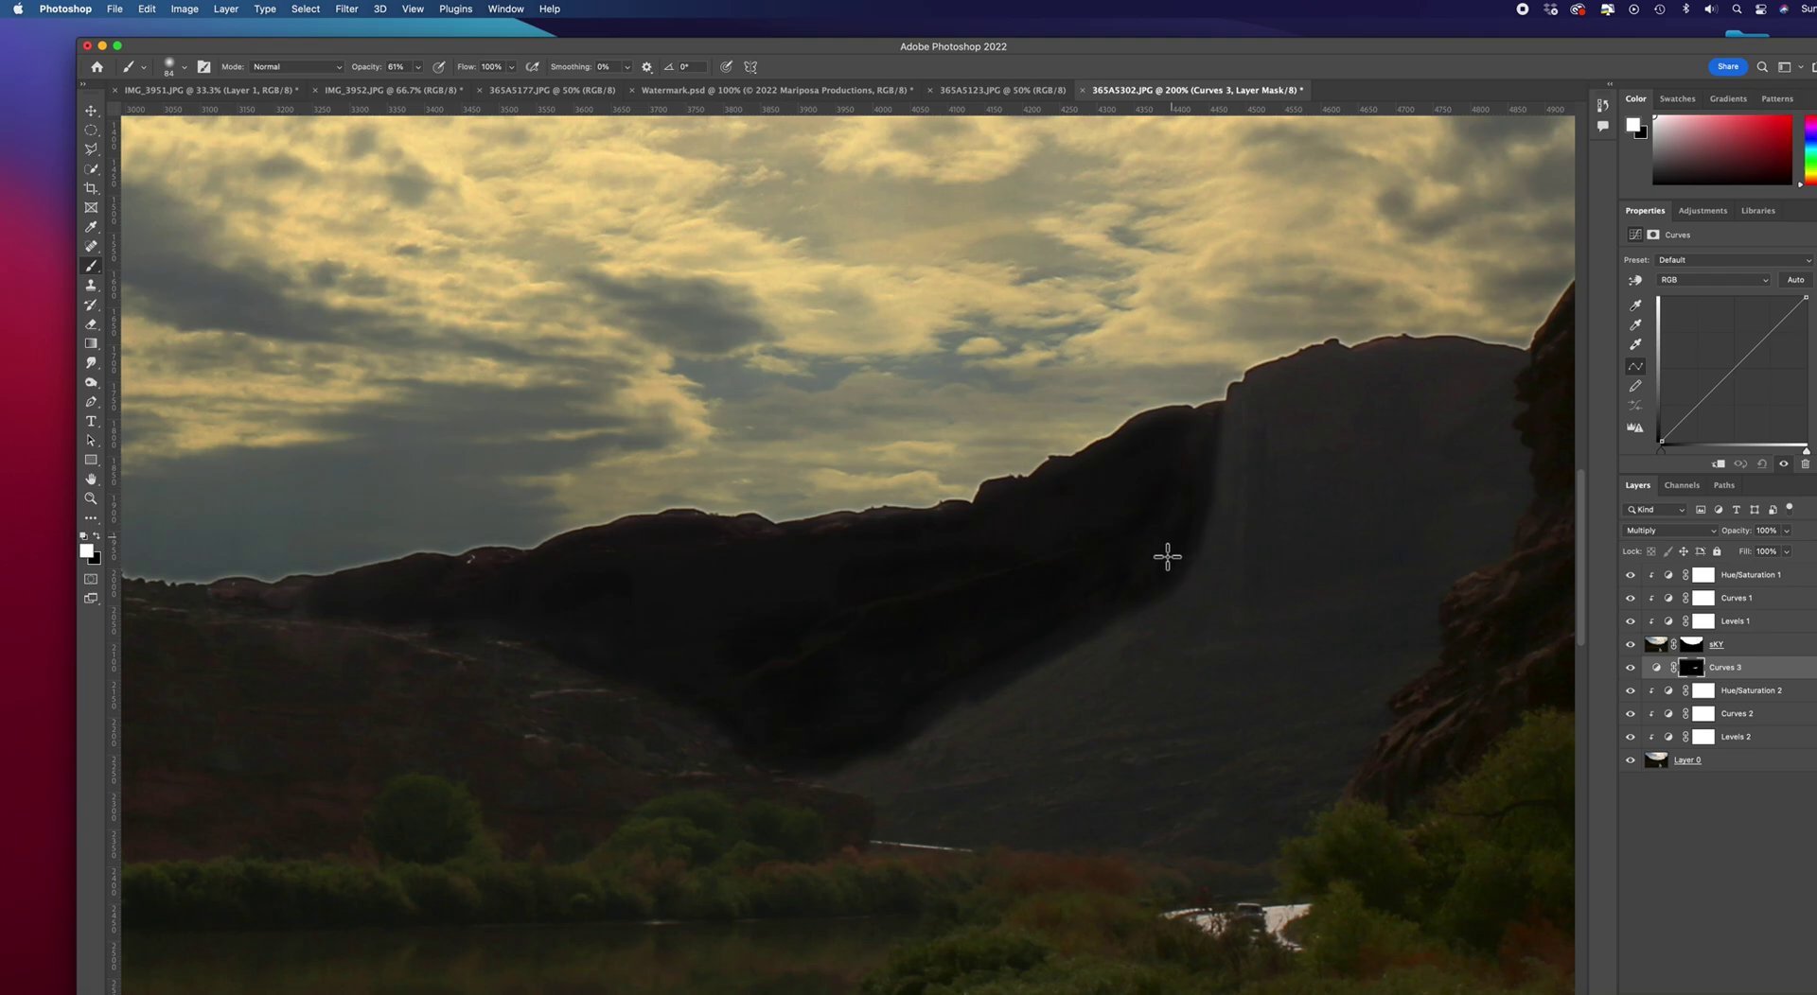
# Step: Darken the remaining ridge beside the near cliff on the Curves mask, painting white at 34% and then 51% brush opacity
pyautogui.hscroll(5, 1230, 502)
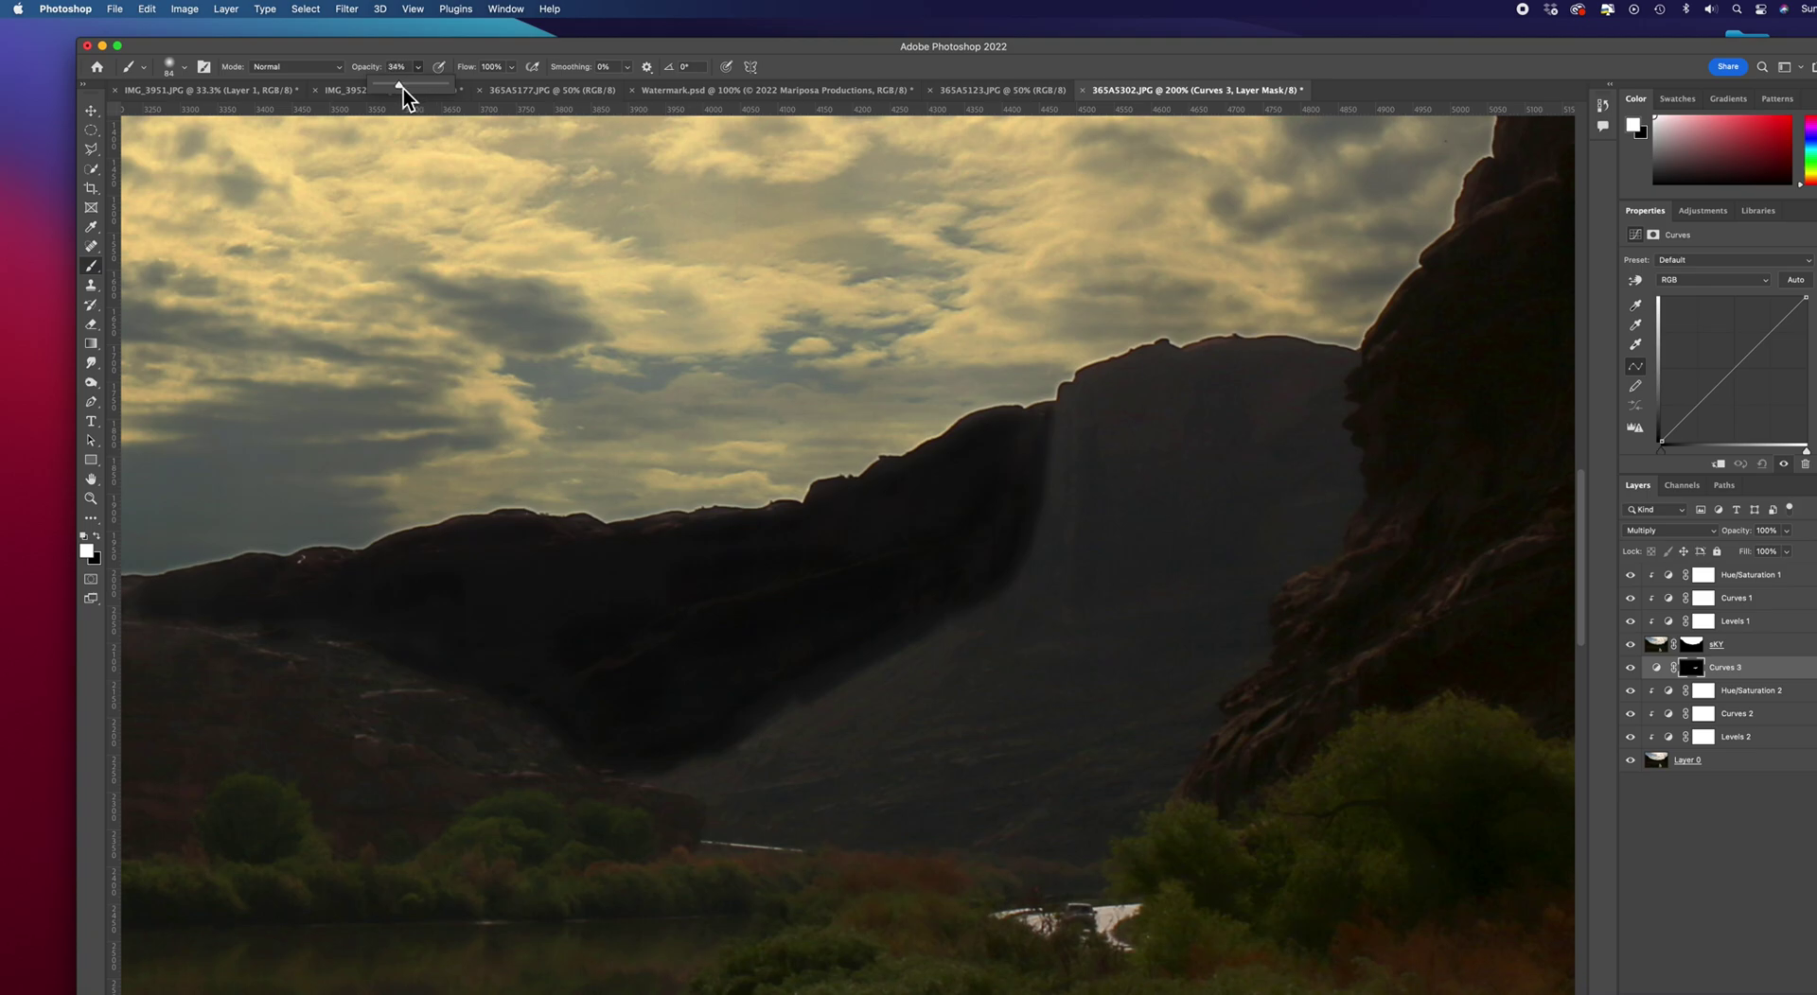
pyautogui.click(1157, 419)
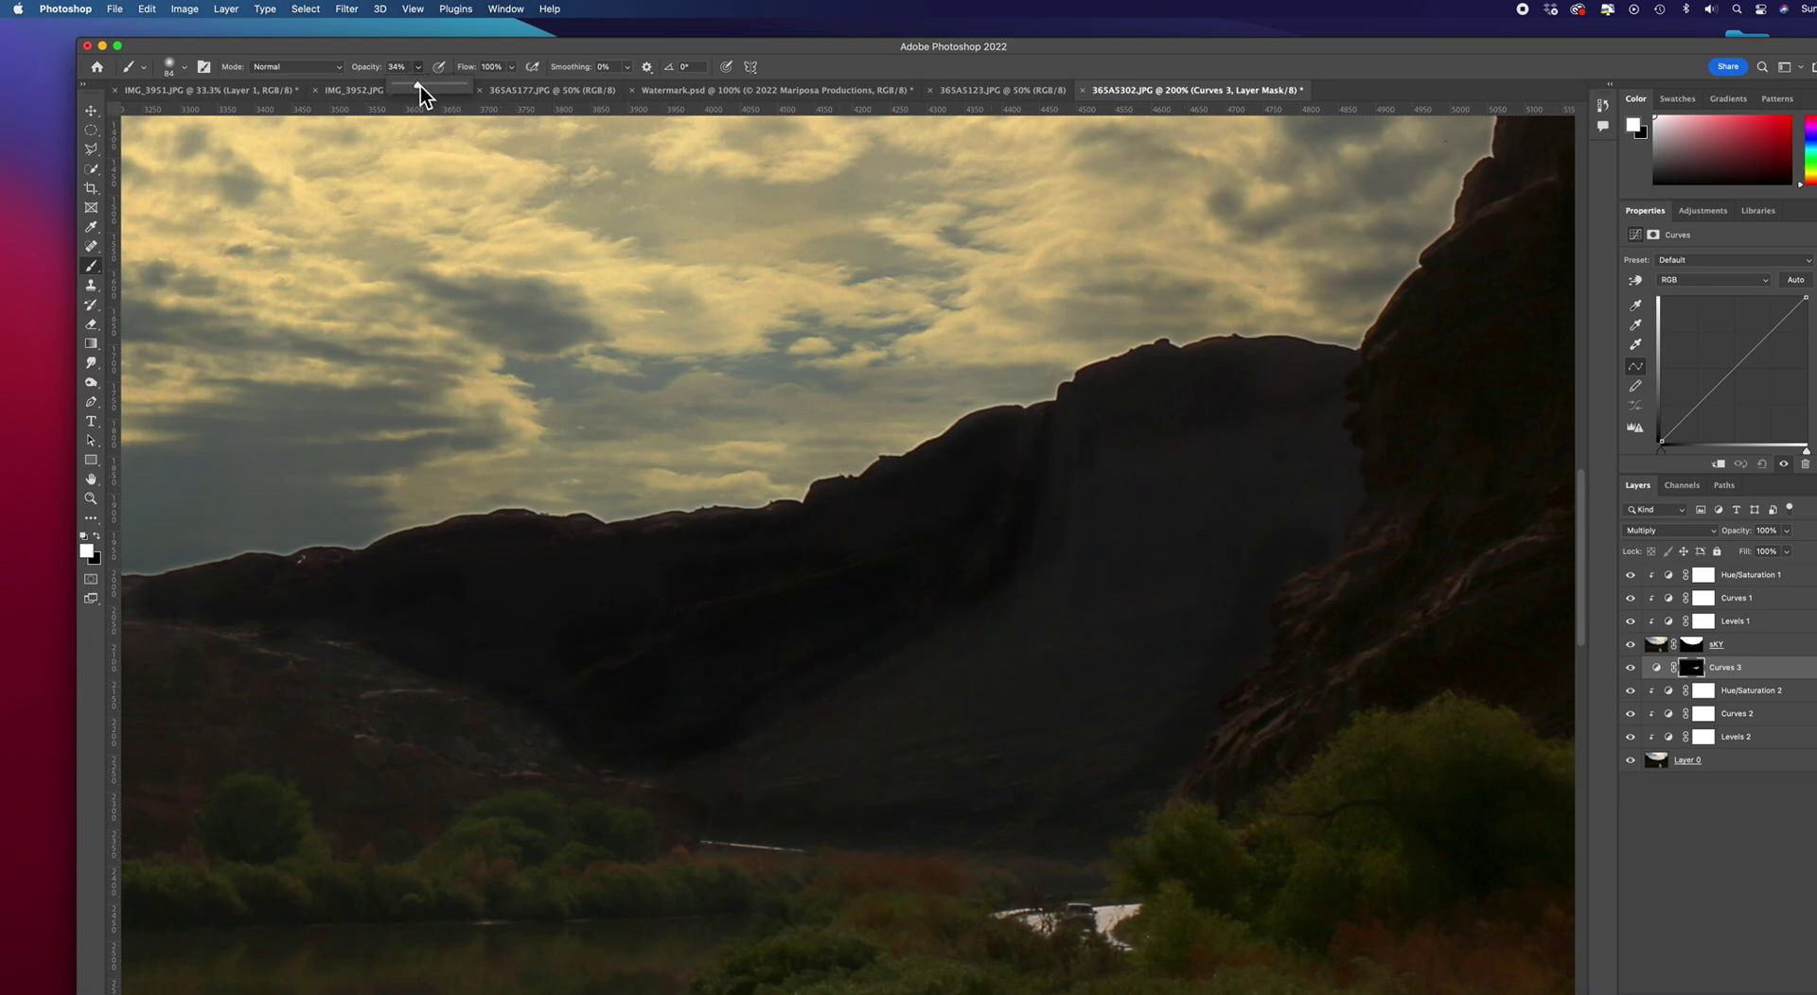
pyautogui.click(1249, 407)
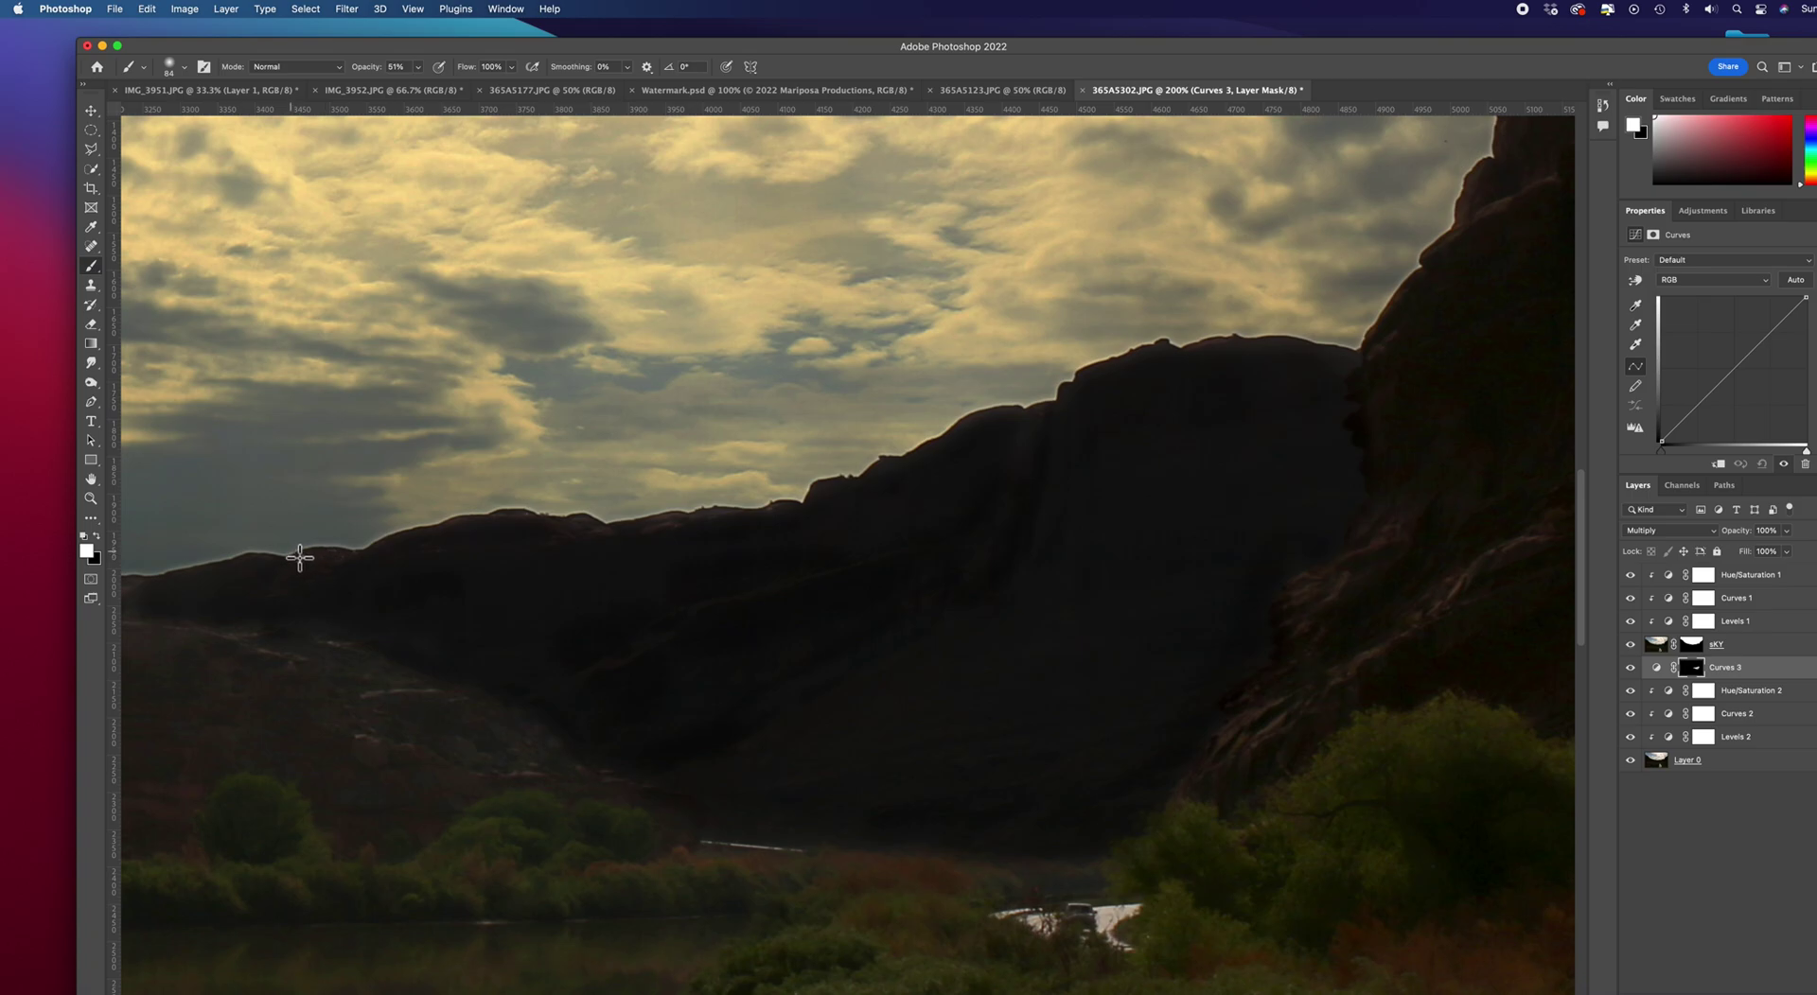
pyautogui.scroll(-3, 301, 557)
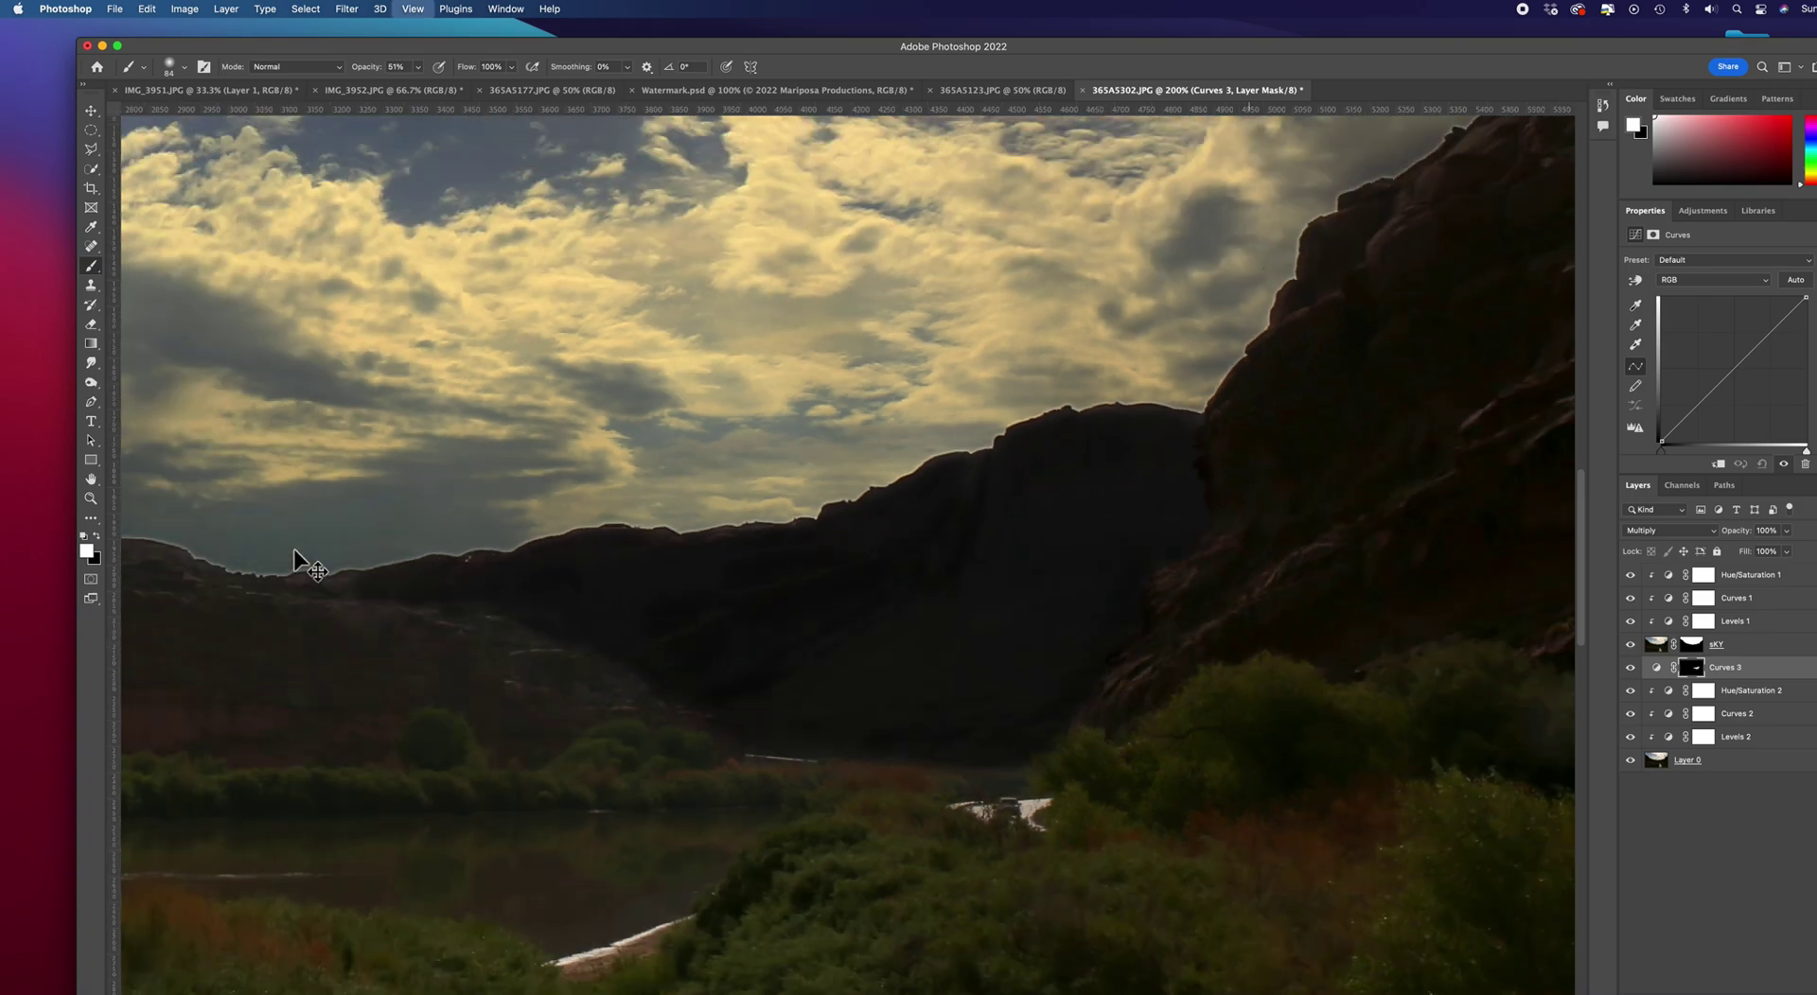
pyautogui.scroll(-1, 301, 560)
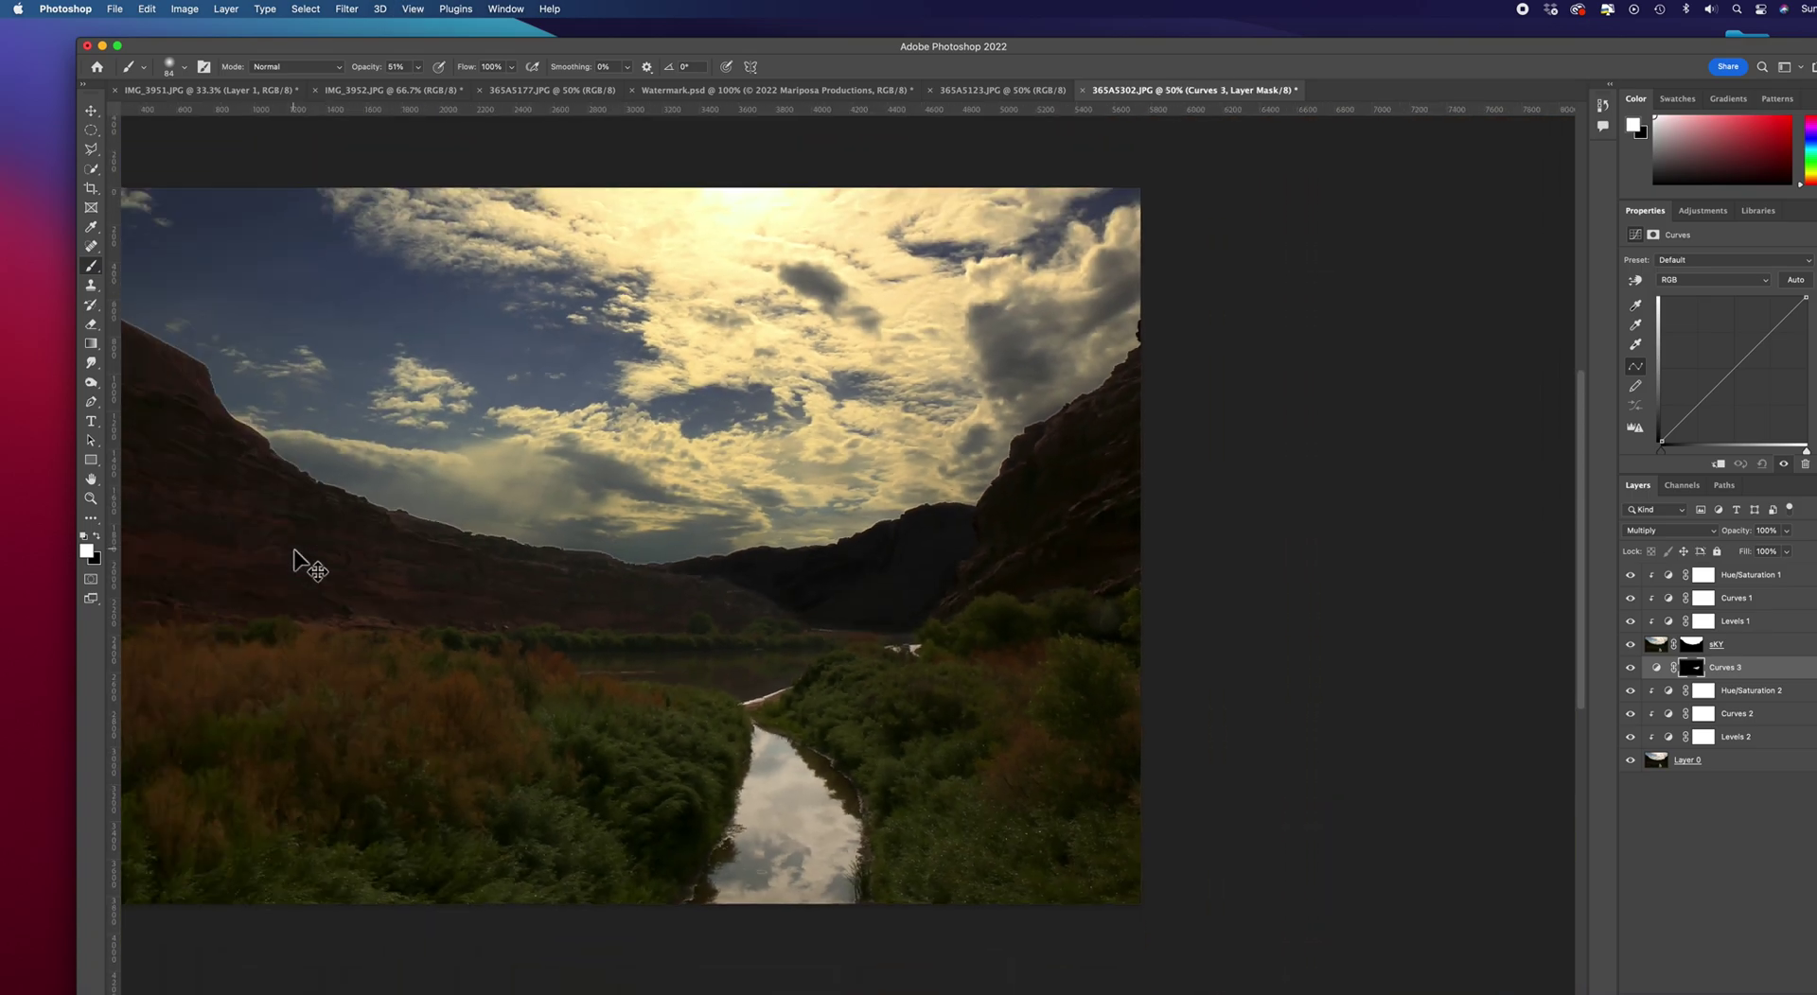
# Step: Darken the lower far end of the long canyon slope on the Curves 3 mask with a larger white brush at 17% opacity
pyautogui.scroll(-1, 301, 560)
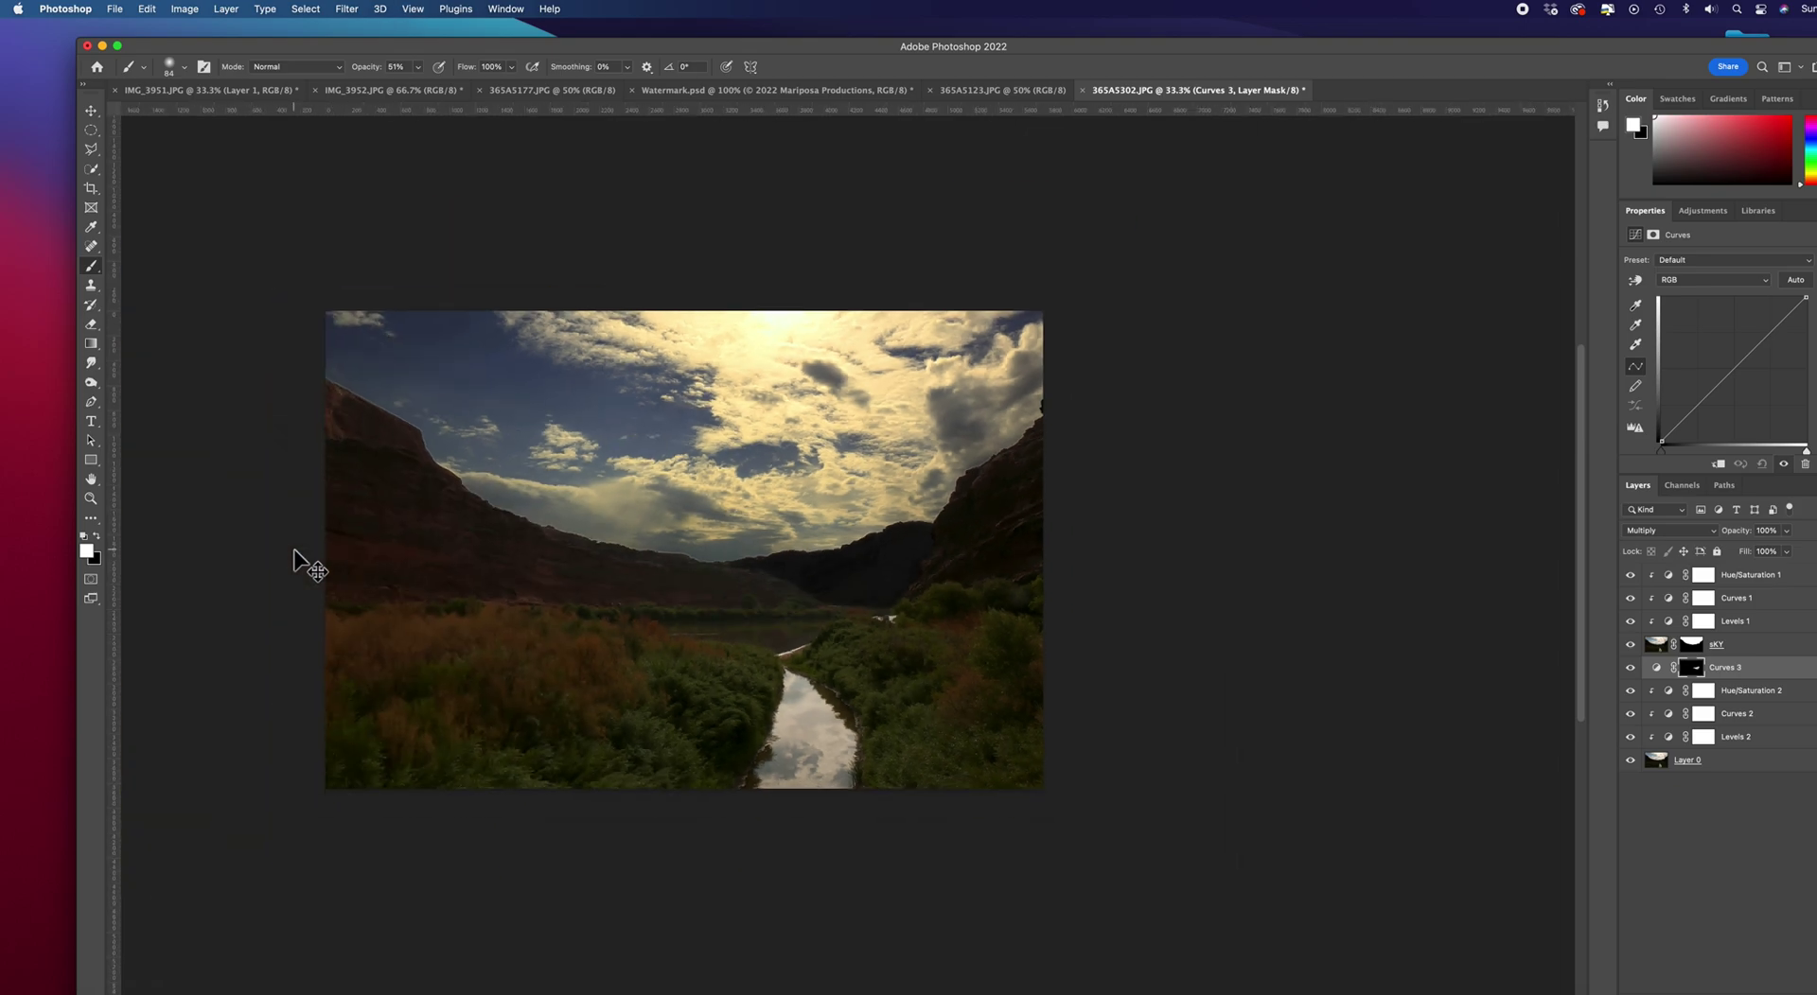
pyautogui.scroll(1, 301, 564)
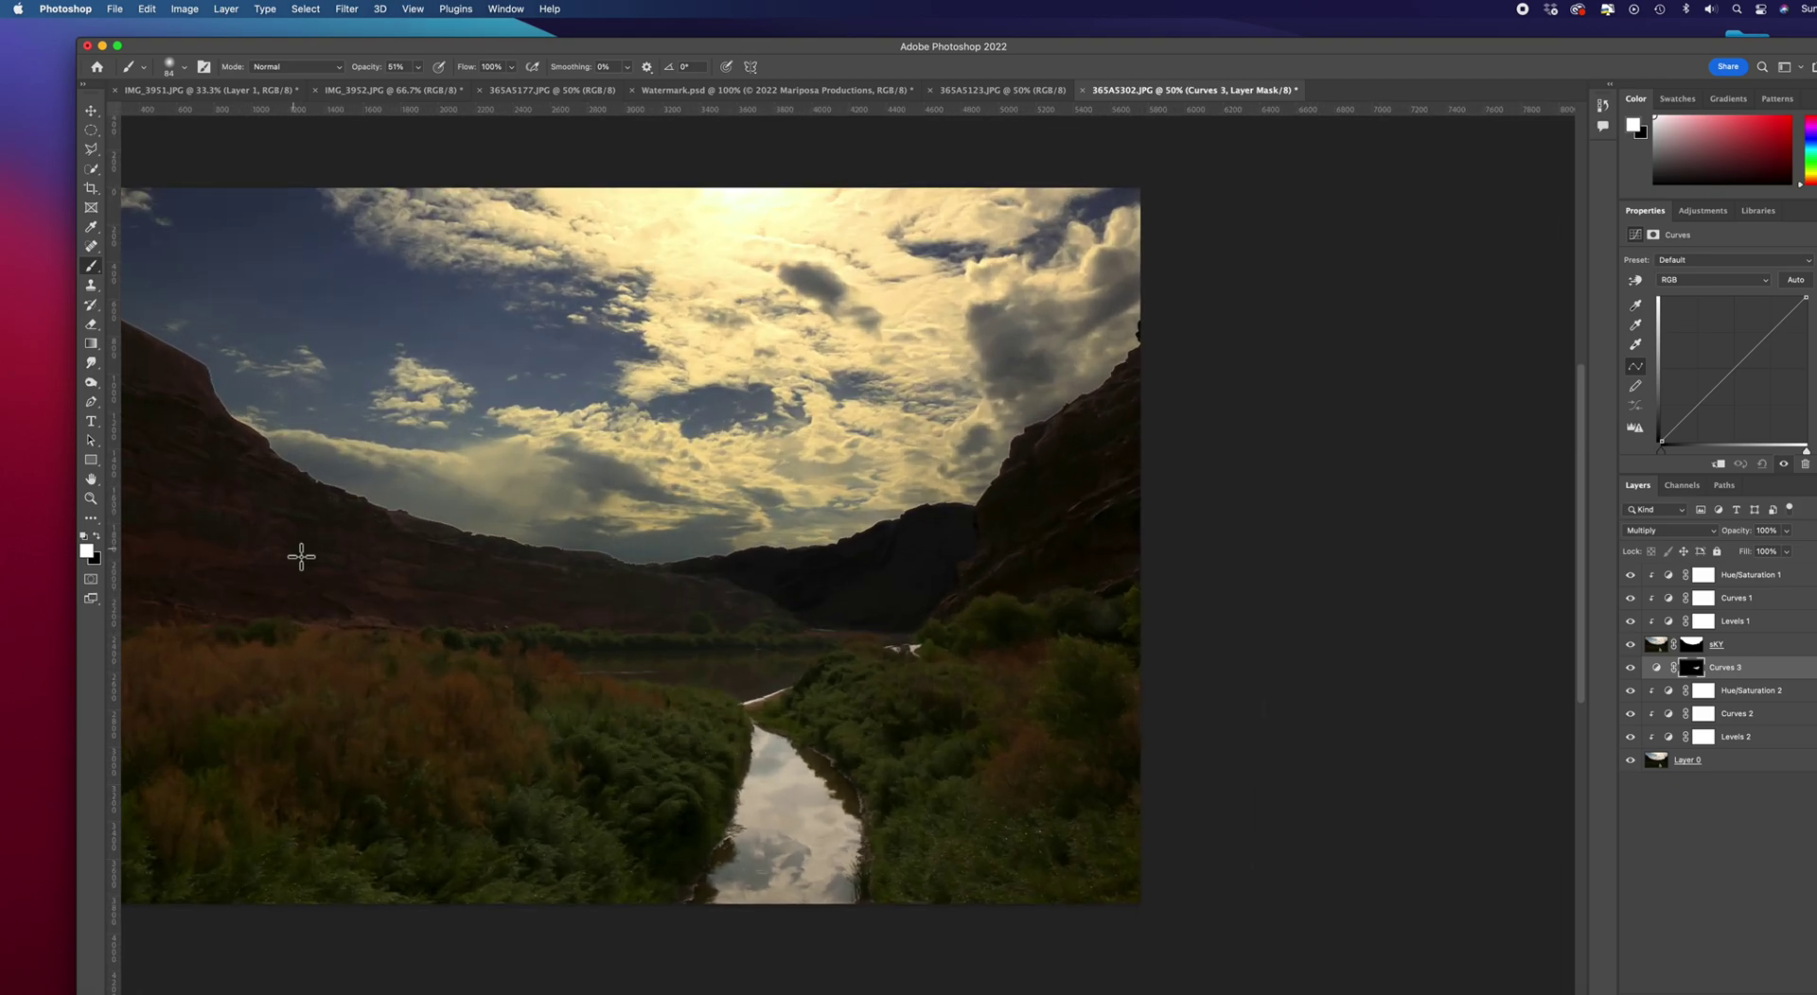
pyautogui.hscroll(-2, 493, 649)
pyautogui.hscroll(-4, 493, 648)
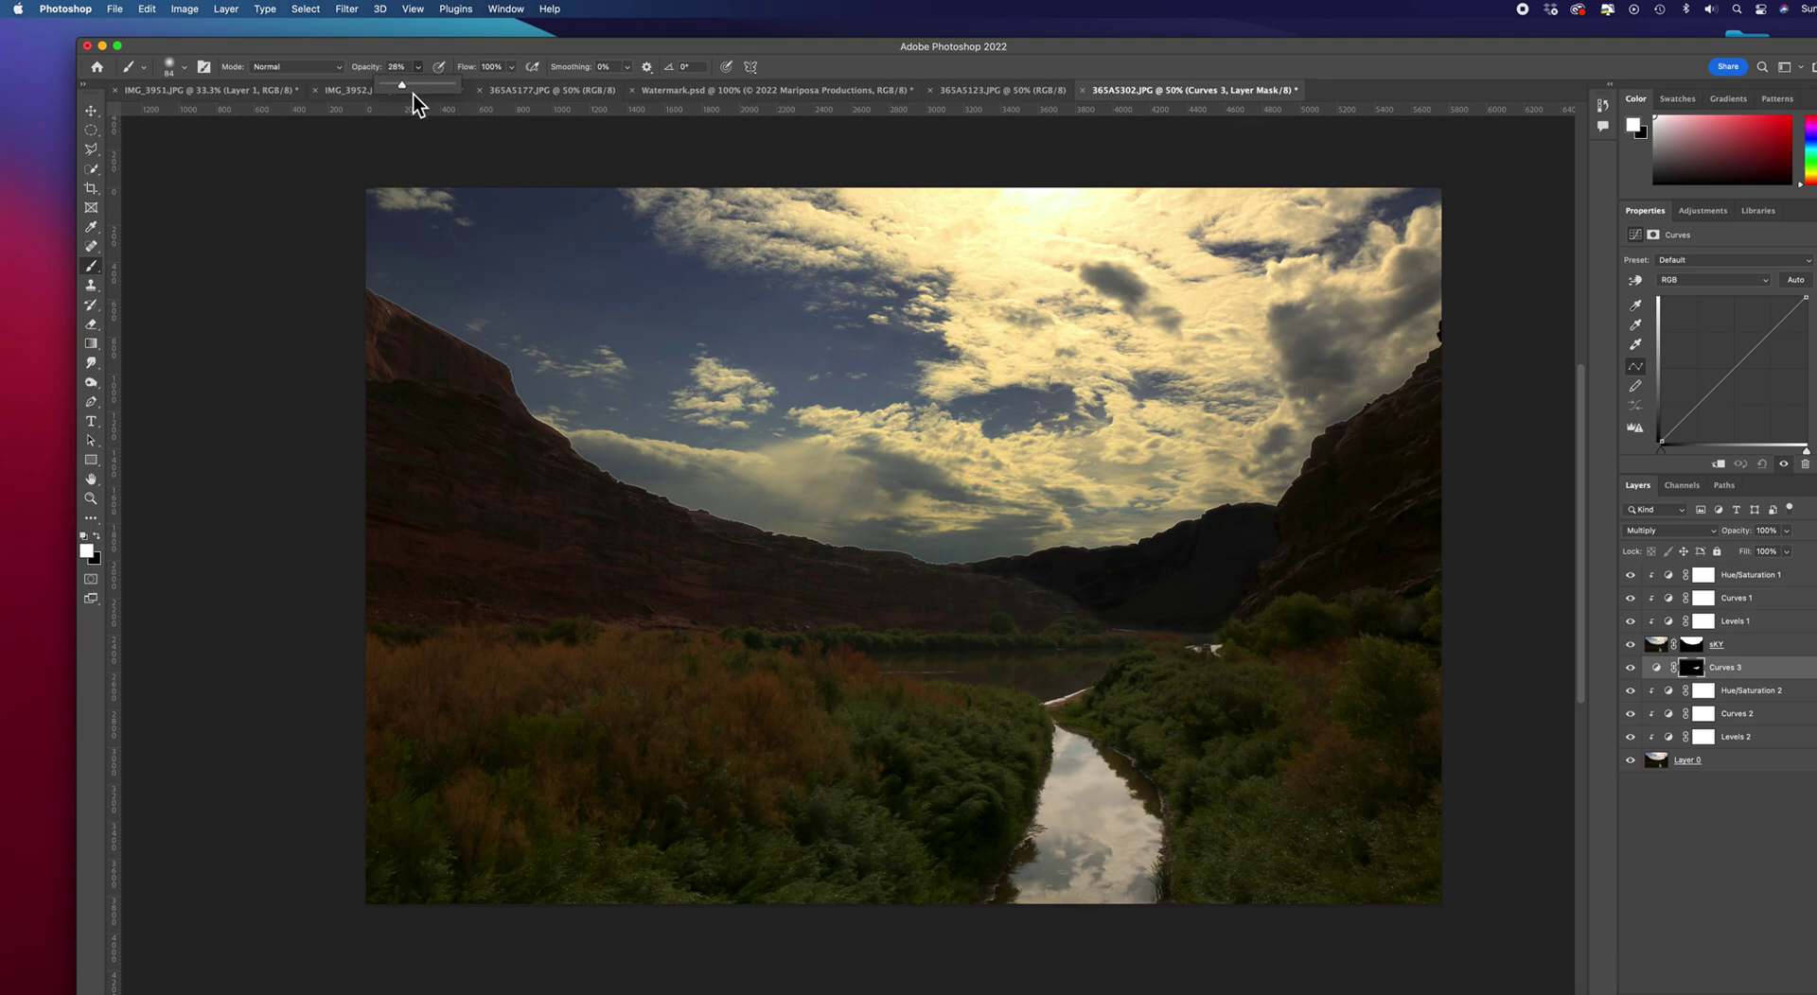
pyautogui.rightClick(928, 606)
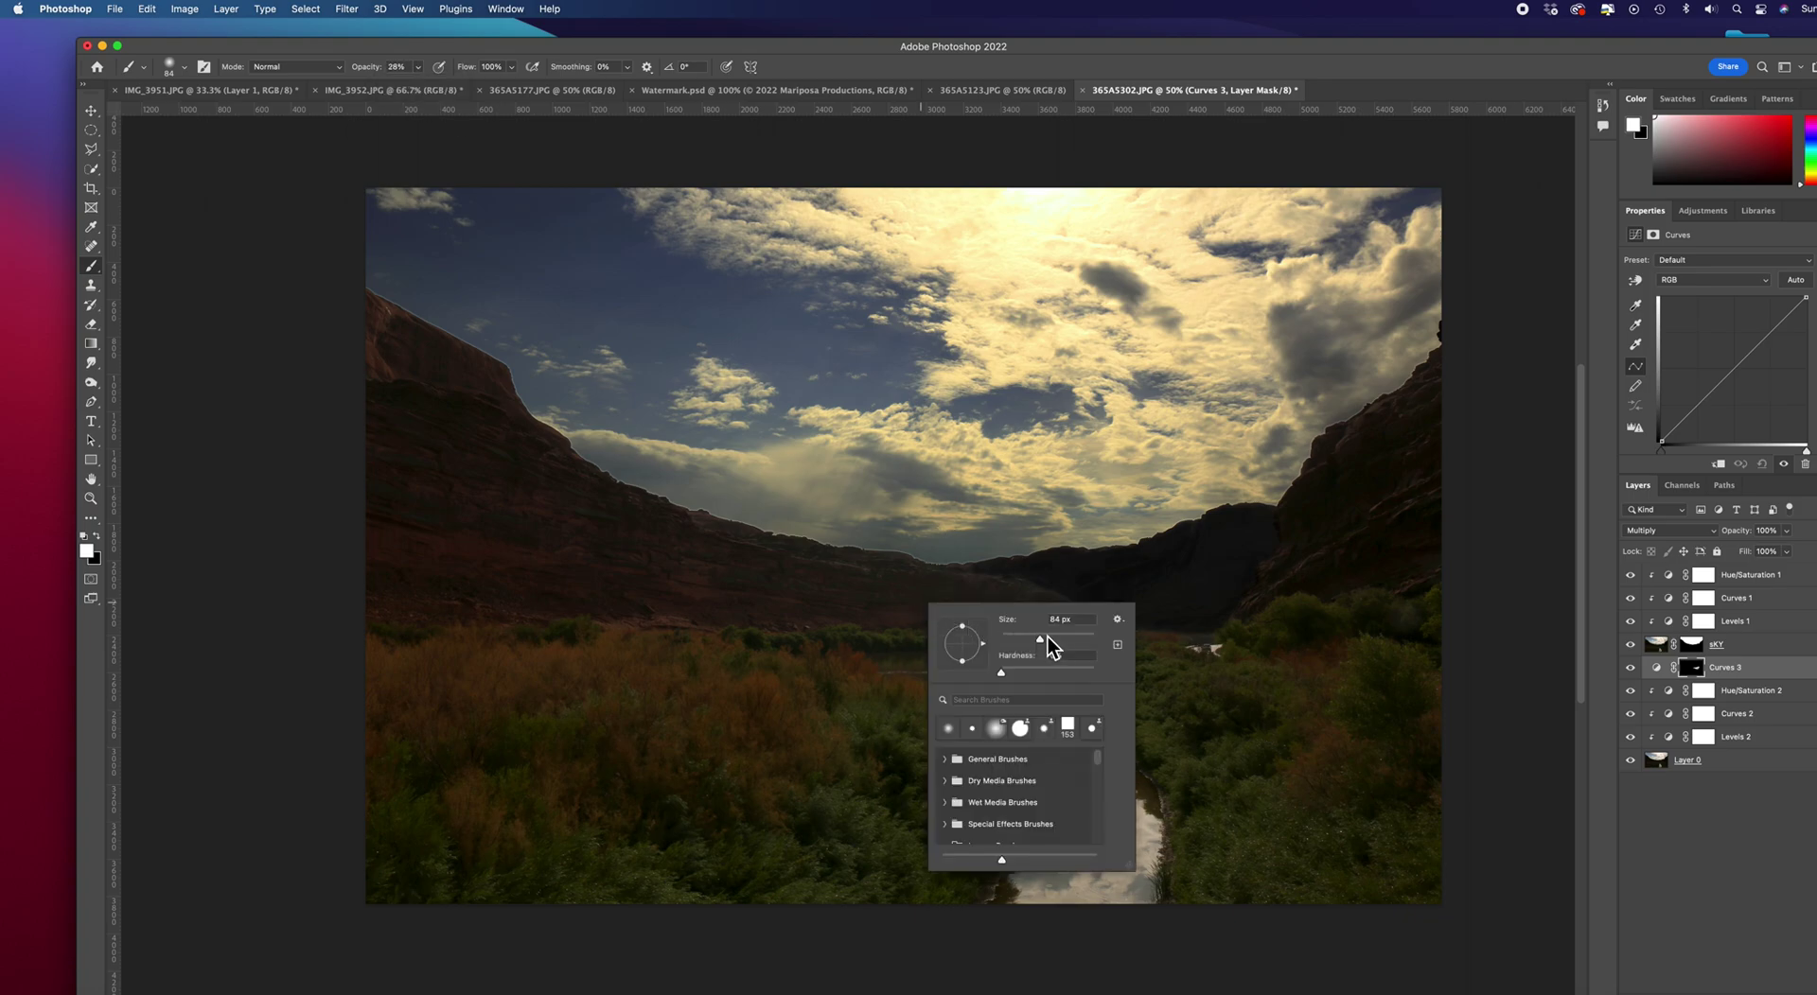
pyautogui.click(1060, 642)
pyautogui.press('Return')
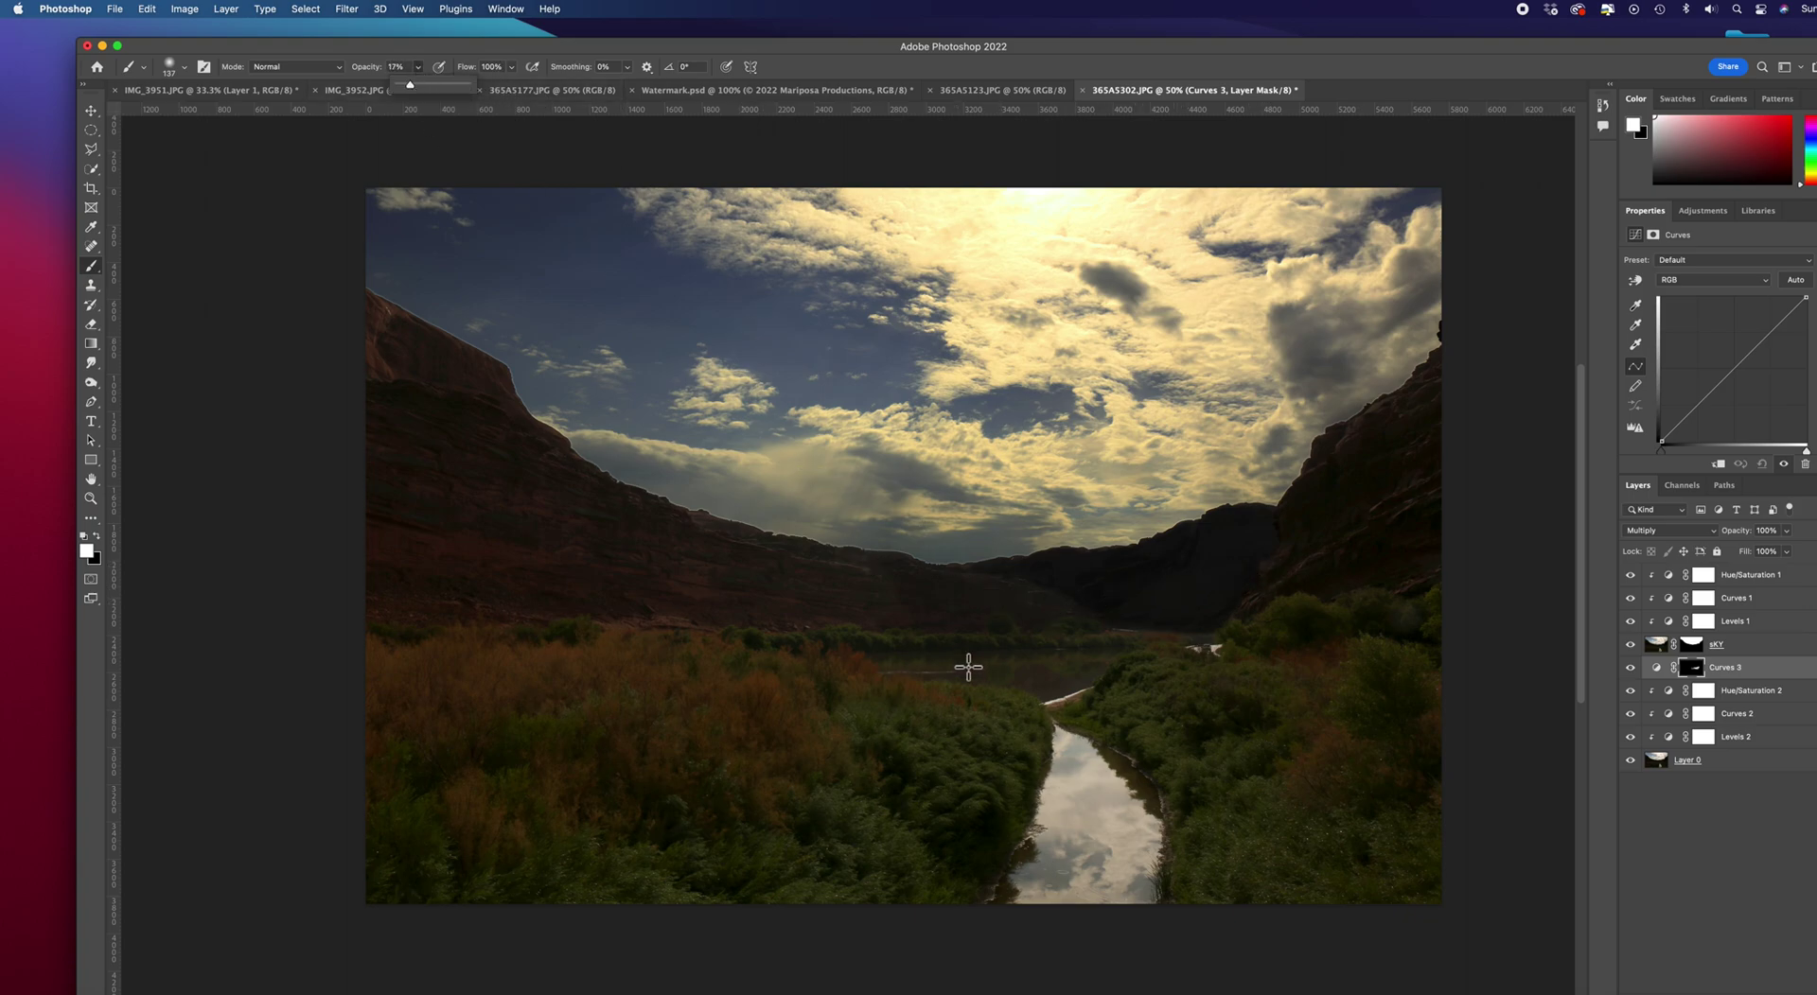
pyautogui.click(870, 568)
pyautogui.press('super+minus')
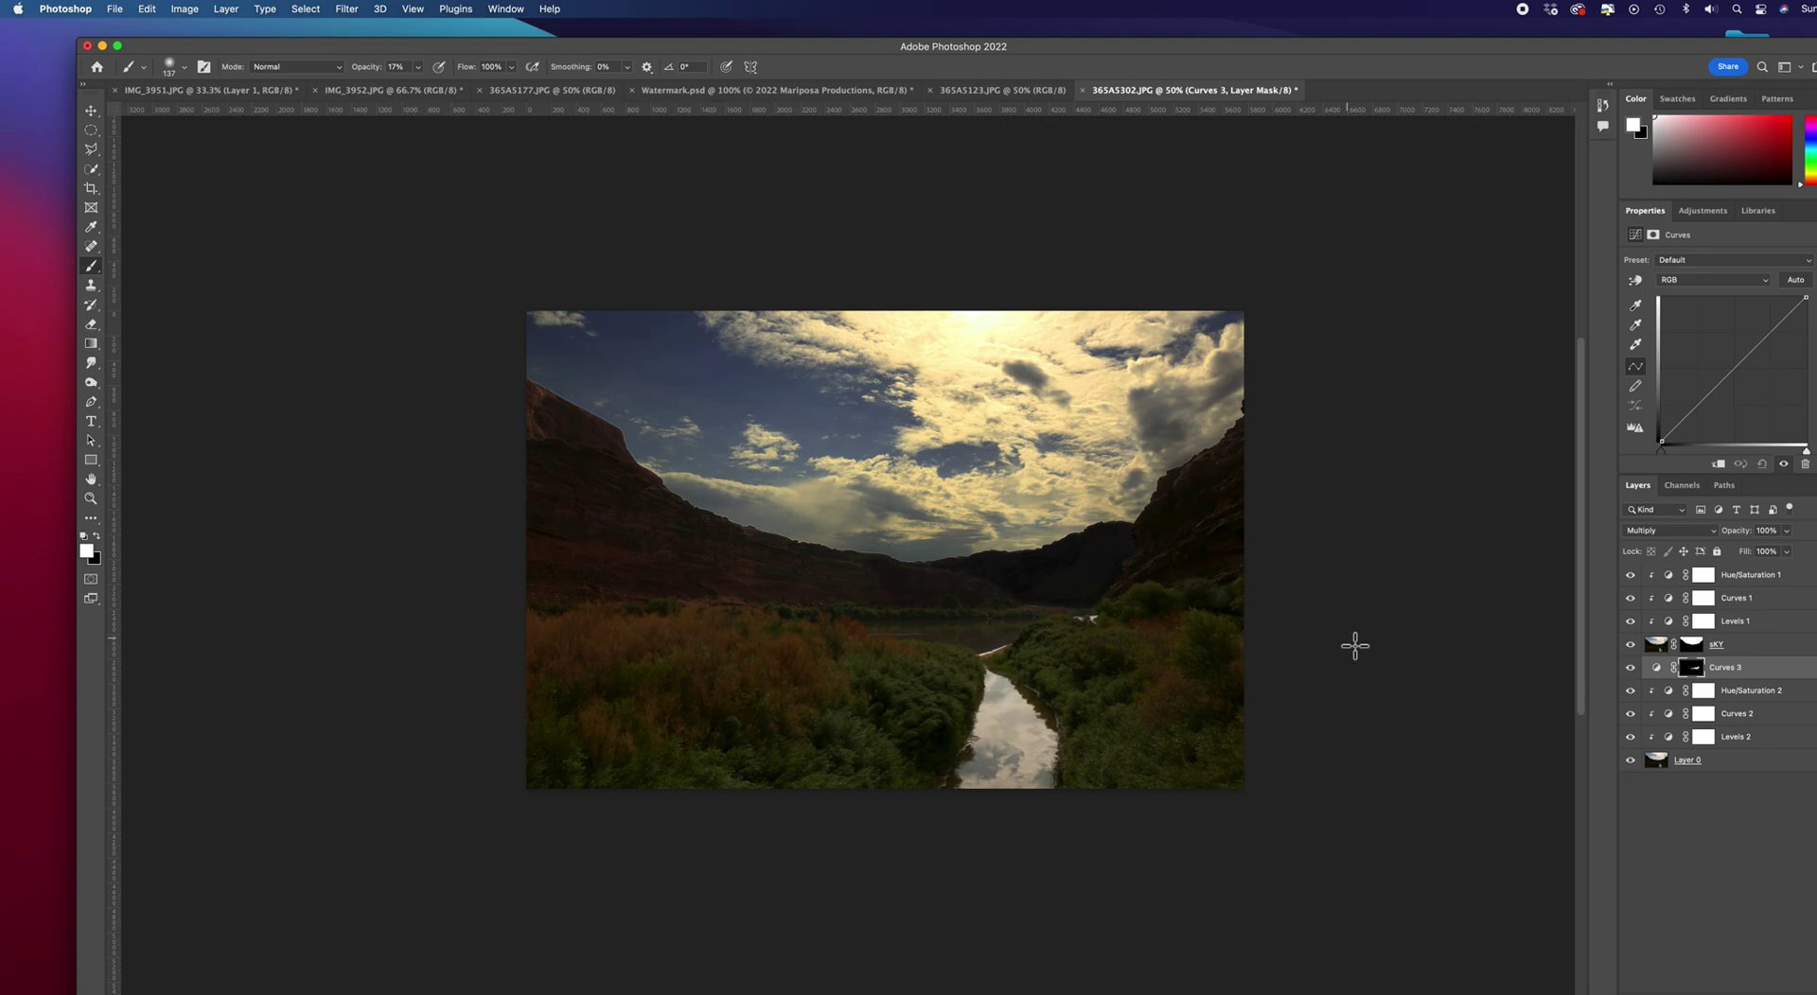
pyautogui.press('super+plus')
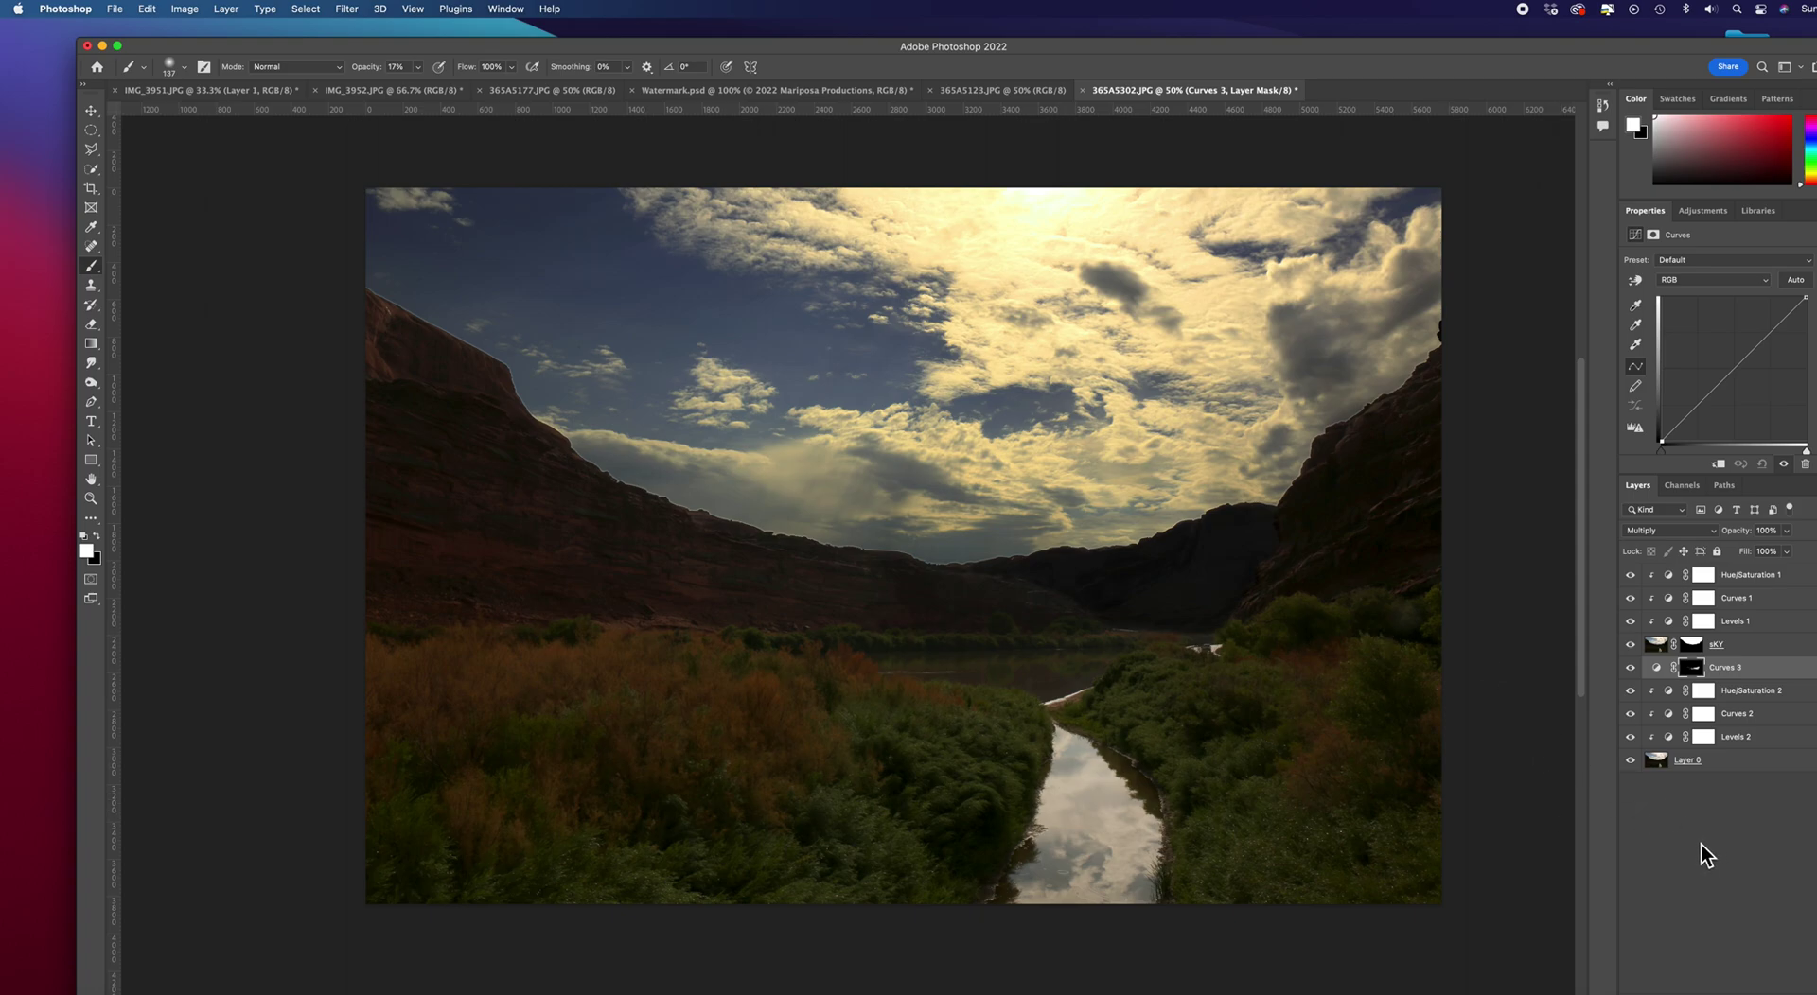
pyautogui.click(1745, 579)
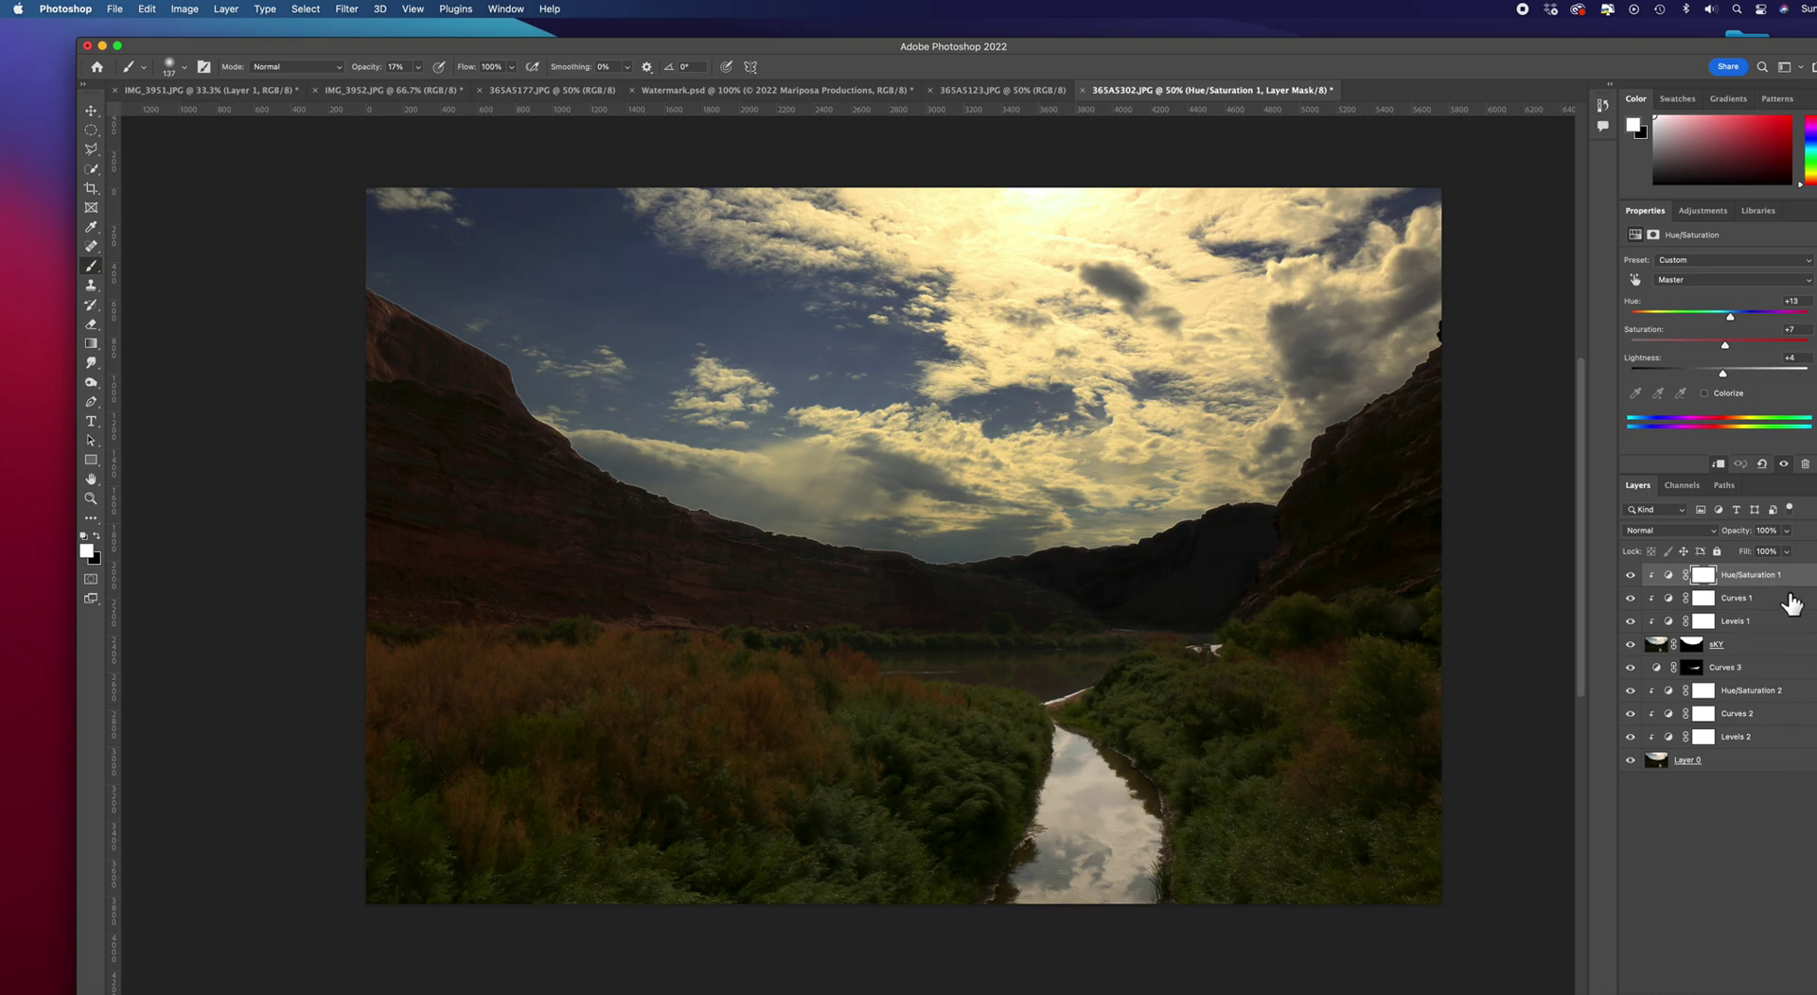
pyautogui.click(1758, 717)
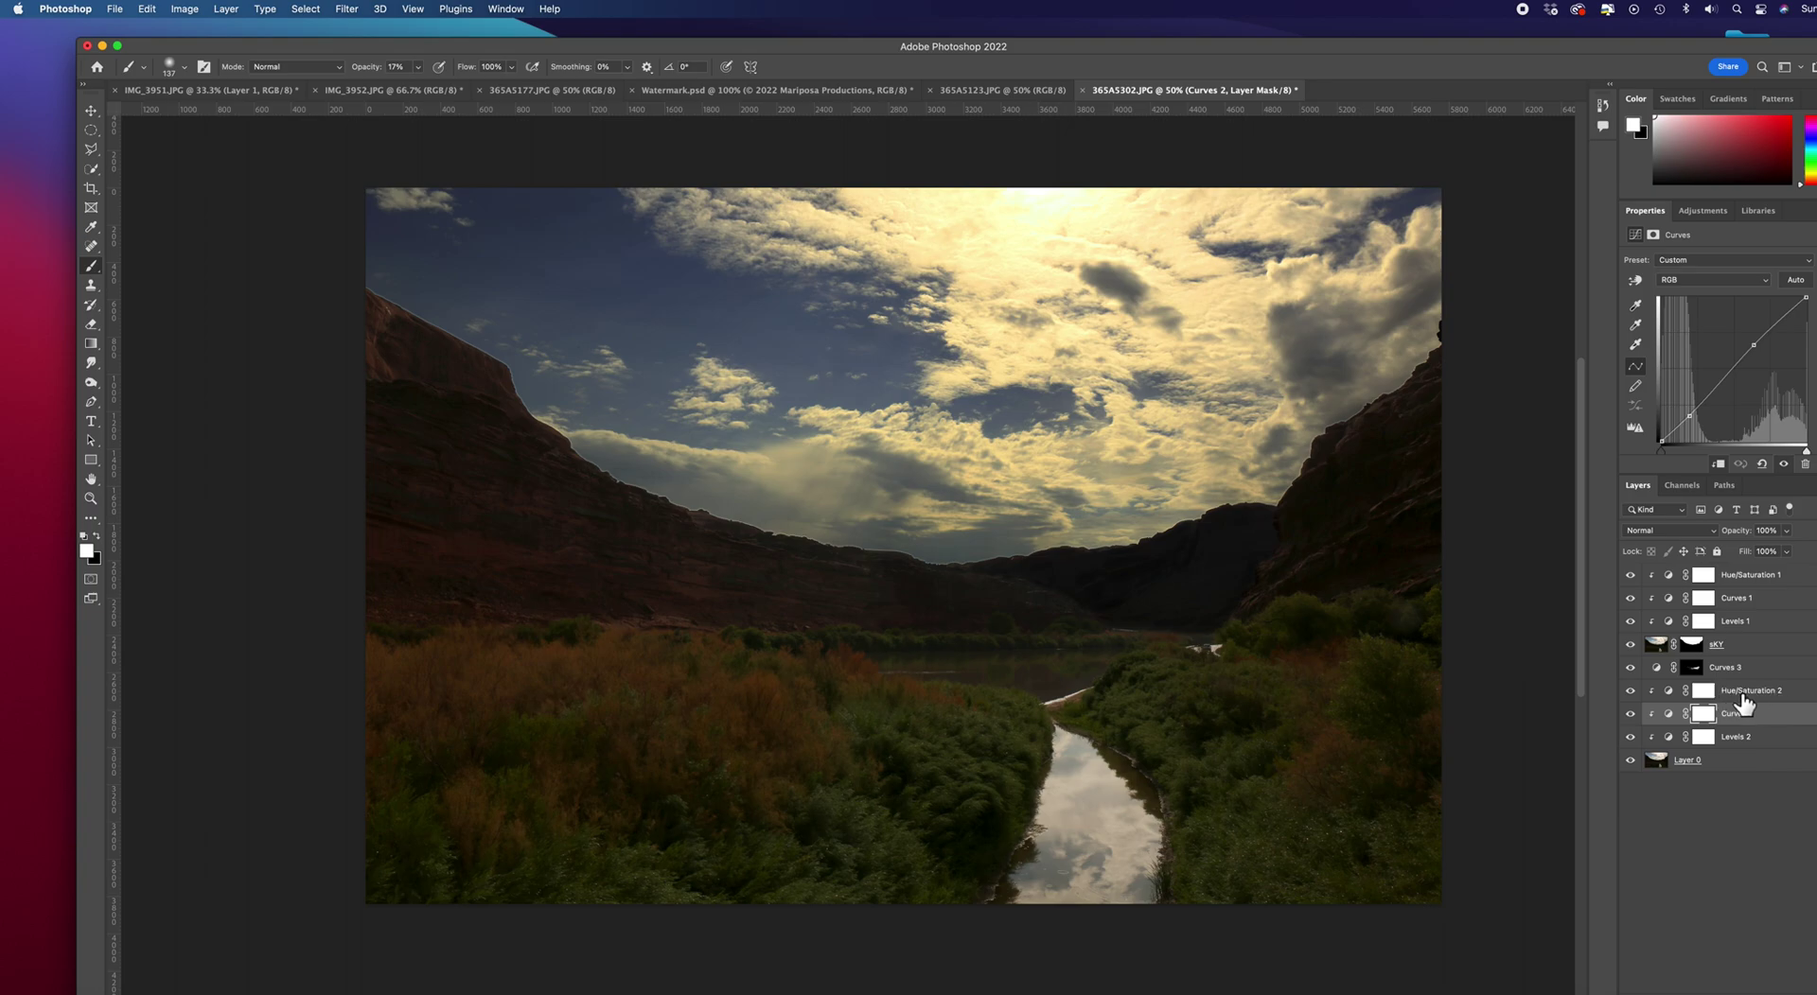
pyautogui.click(1761, 585)
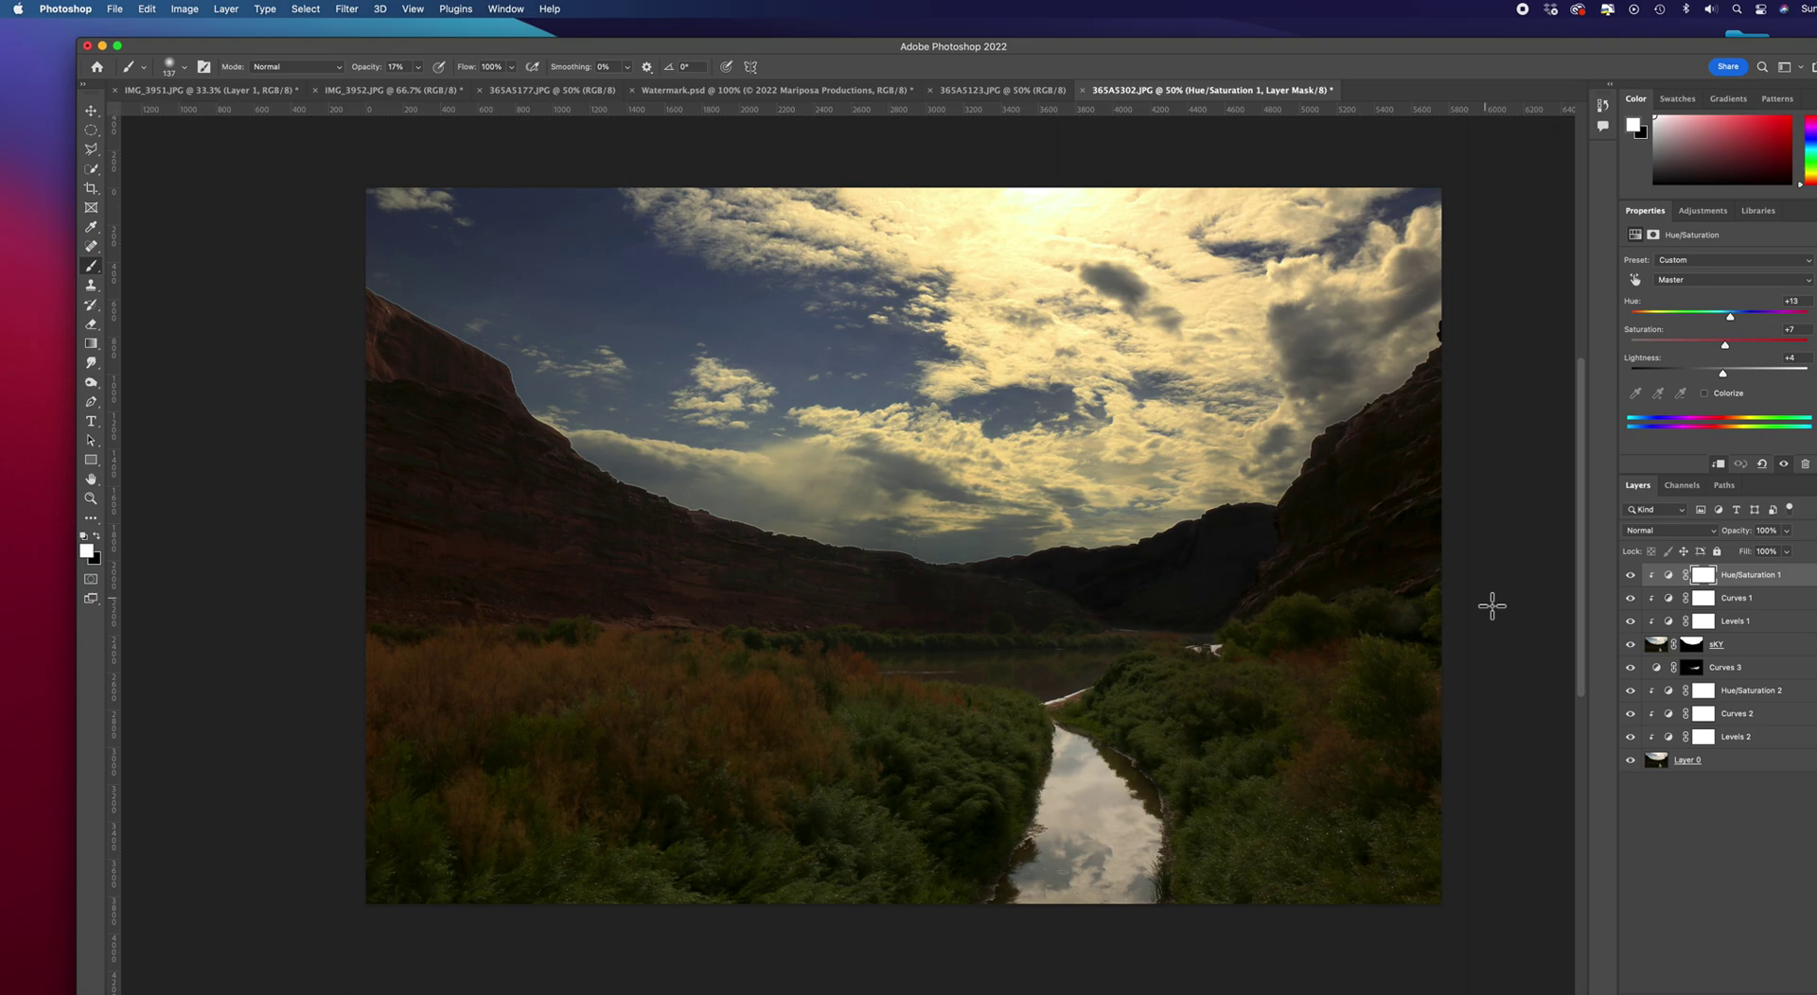
# Step: Nudge the sky layer's mask down slightly with Free Transform to remove the light fringe along the ridge line
pyautogui.press('super+1')
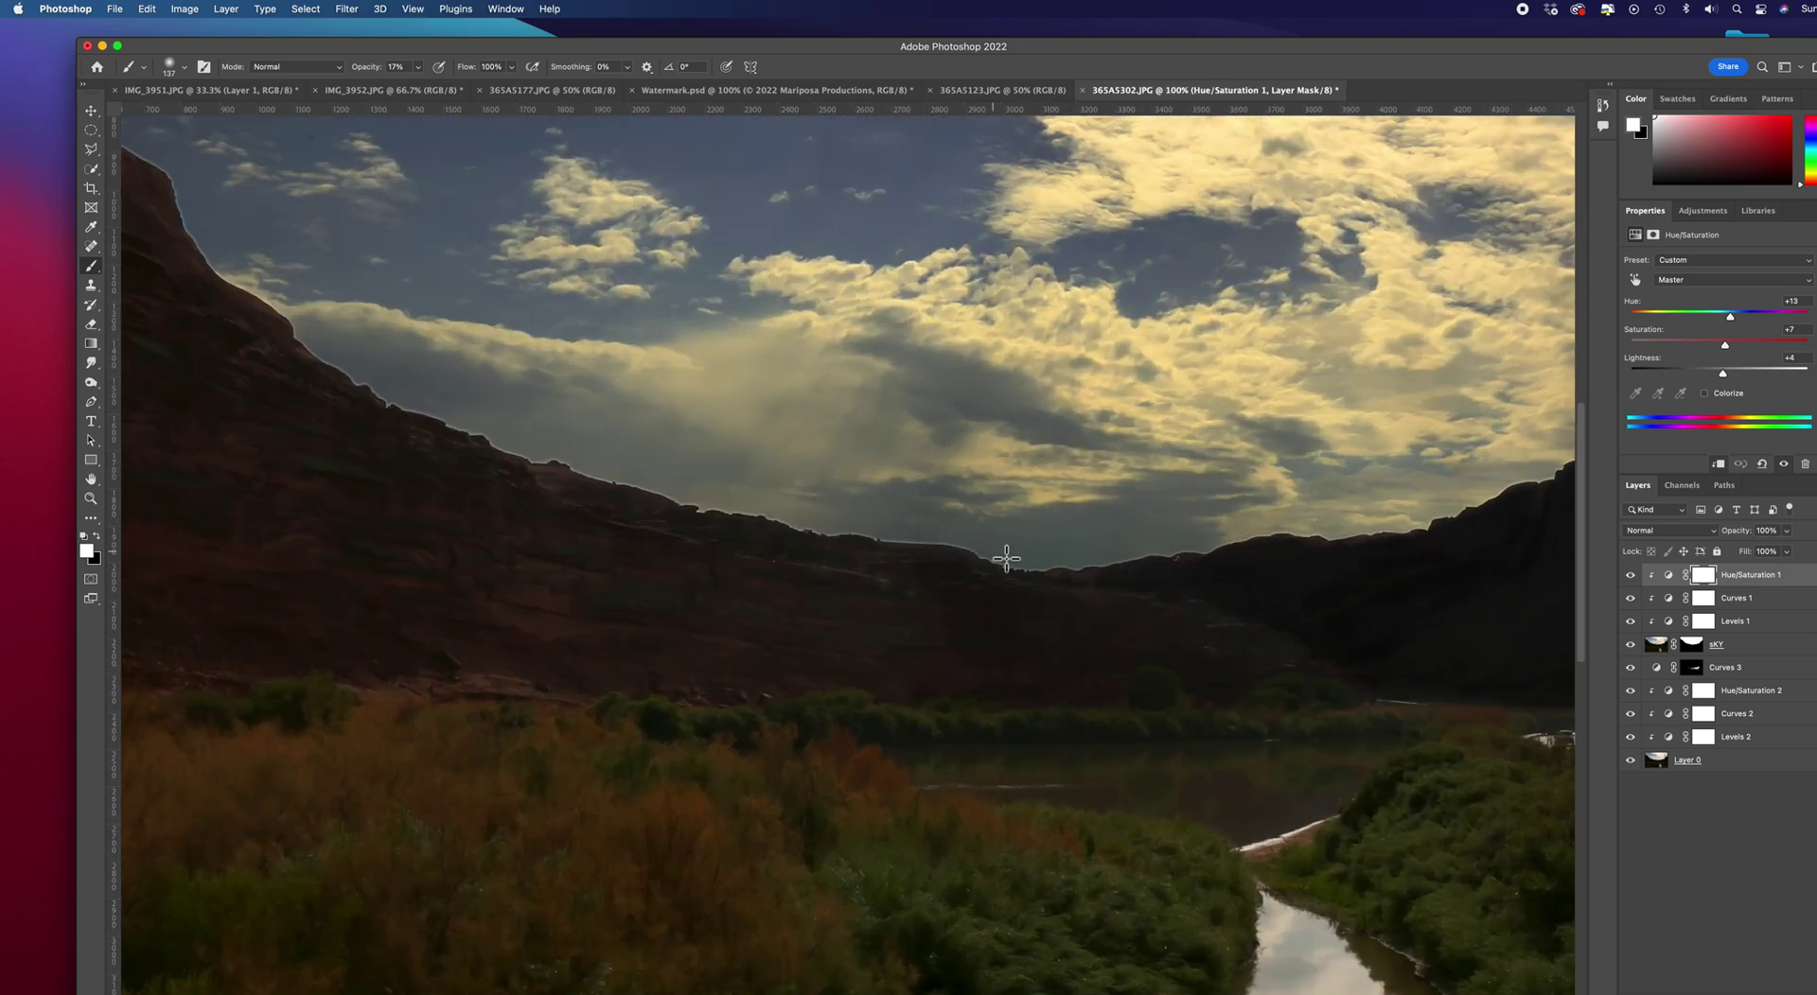
pyautogui.hscroll(3, 992, 565)
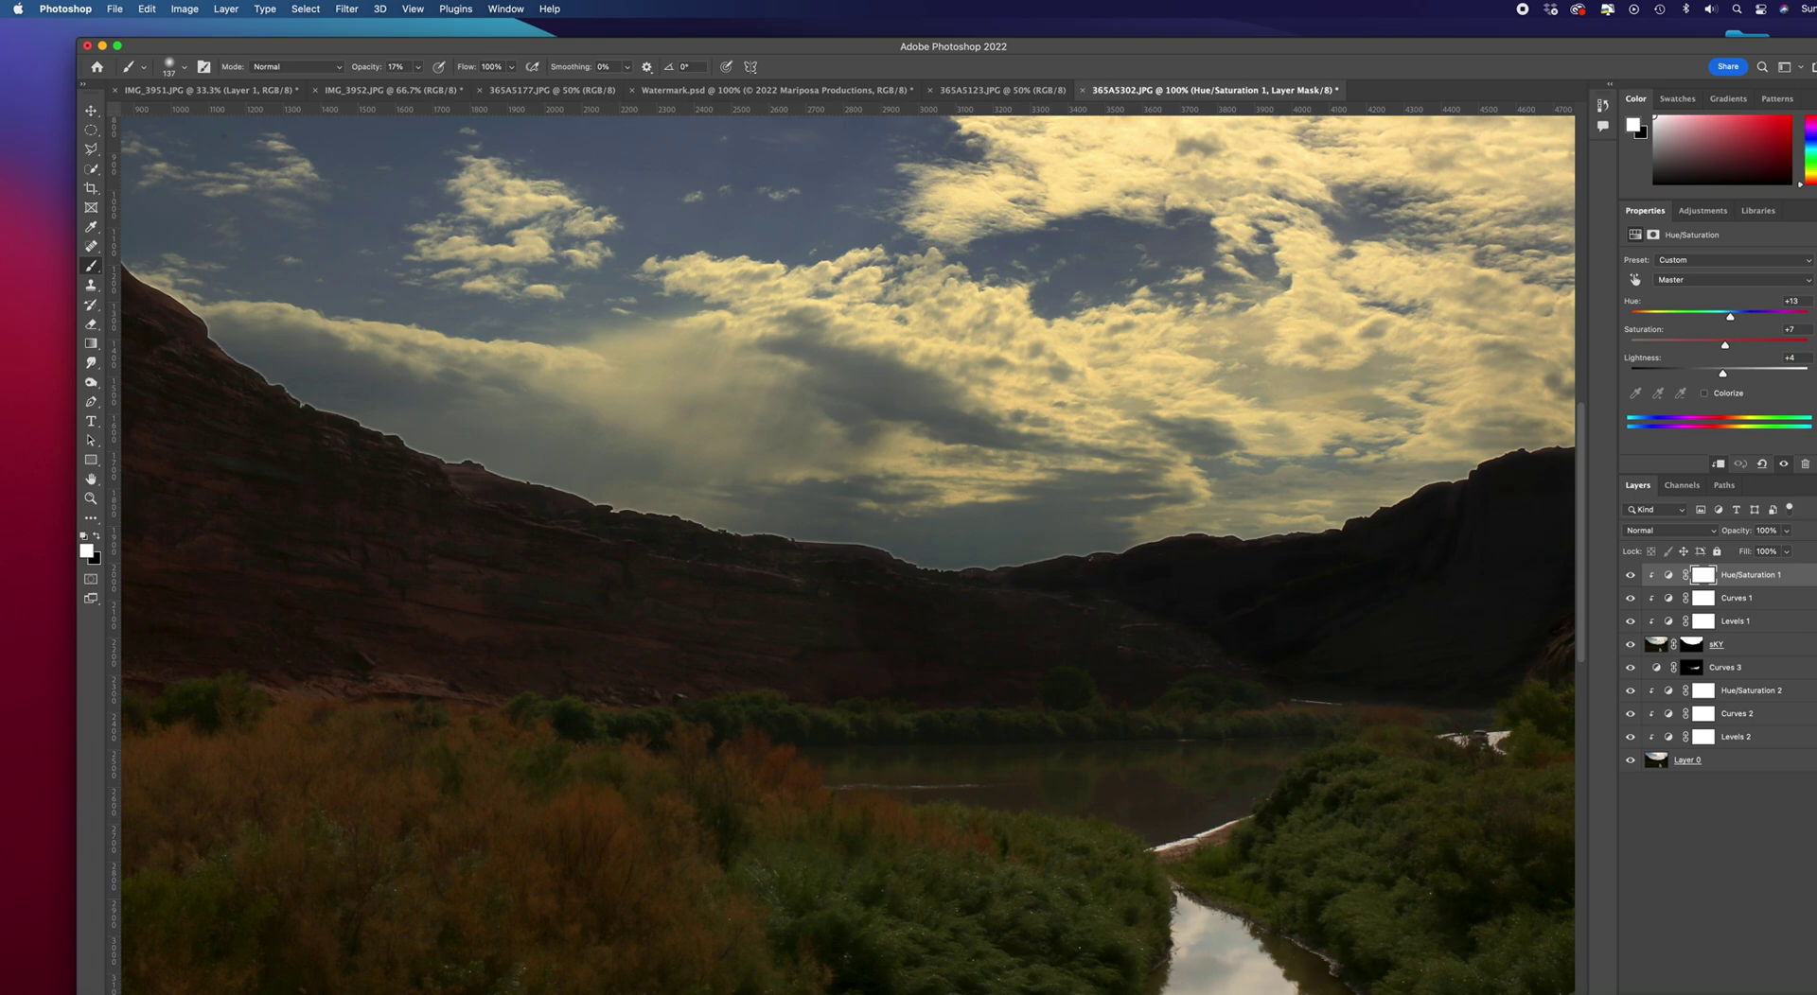
pyautogui.click(1756, 651)
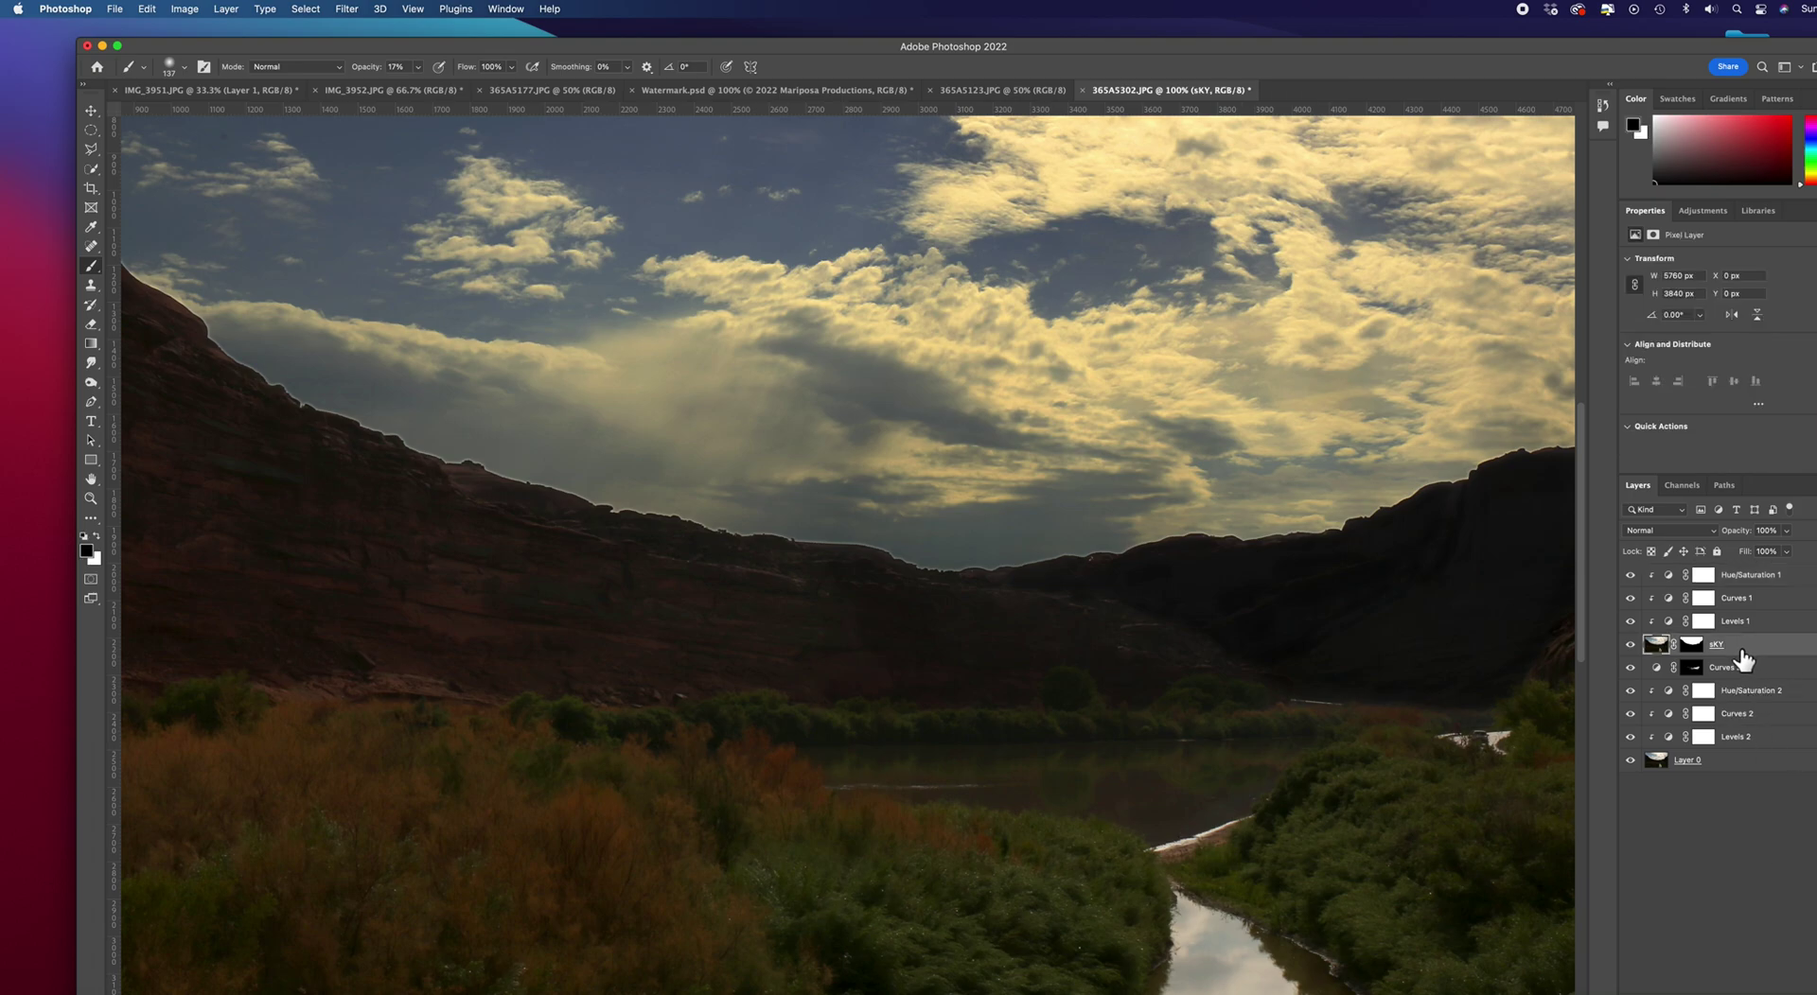
pyautogui.click(1694, 648)
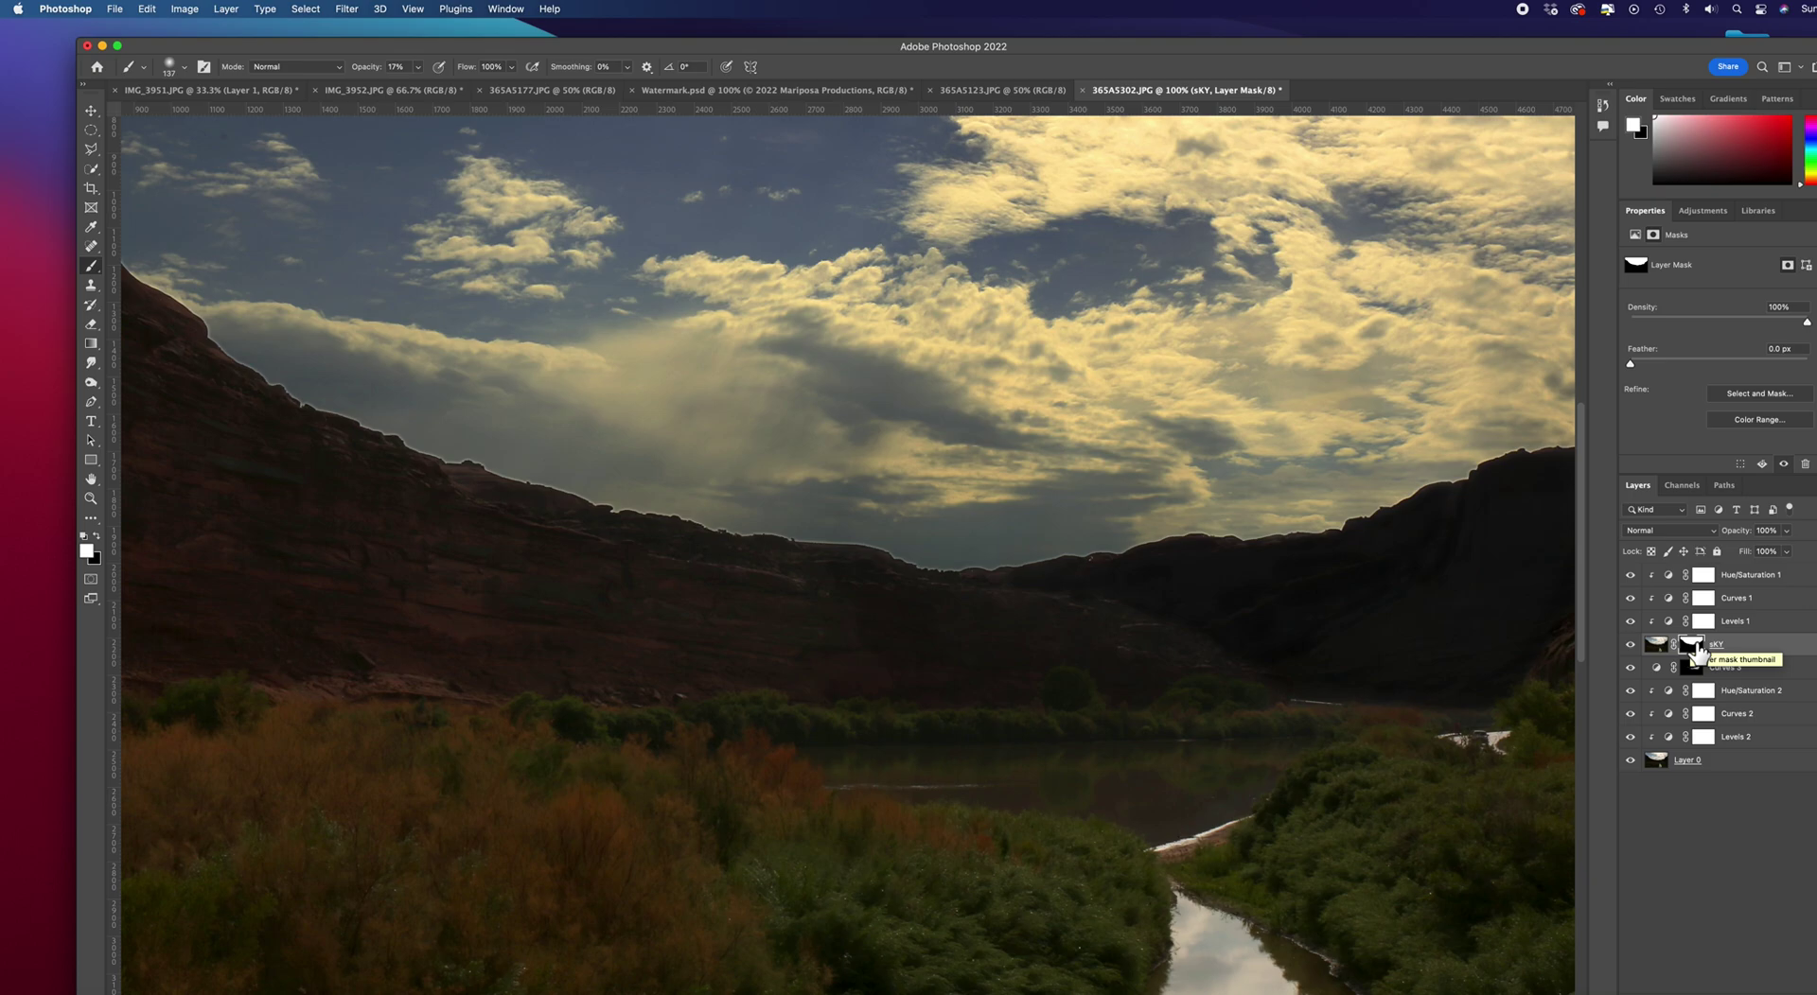
pyautogui.moveTo(1696, 650); pyautogui.dragTo(1699, 652)
pyautogui.press('super+t')
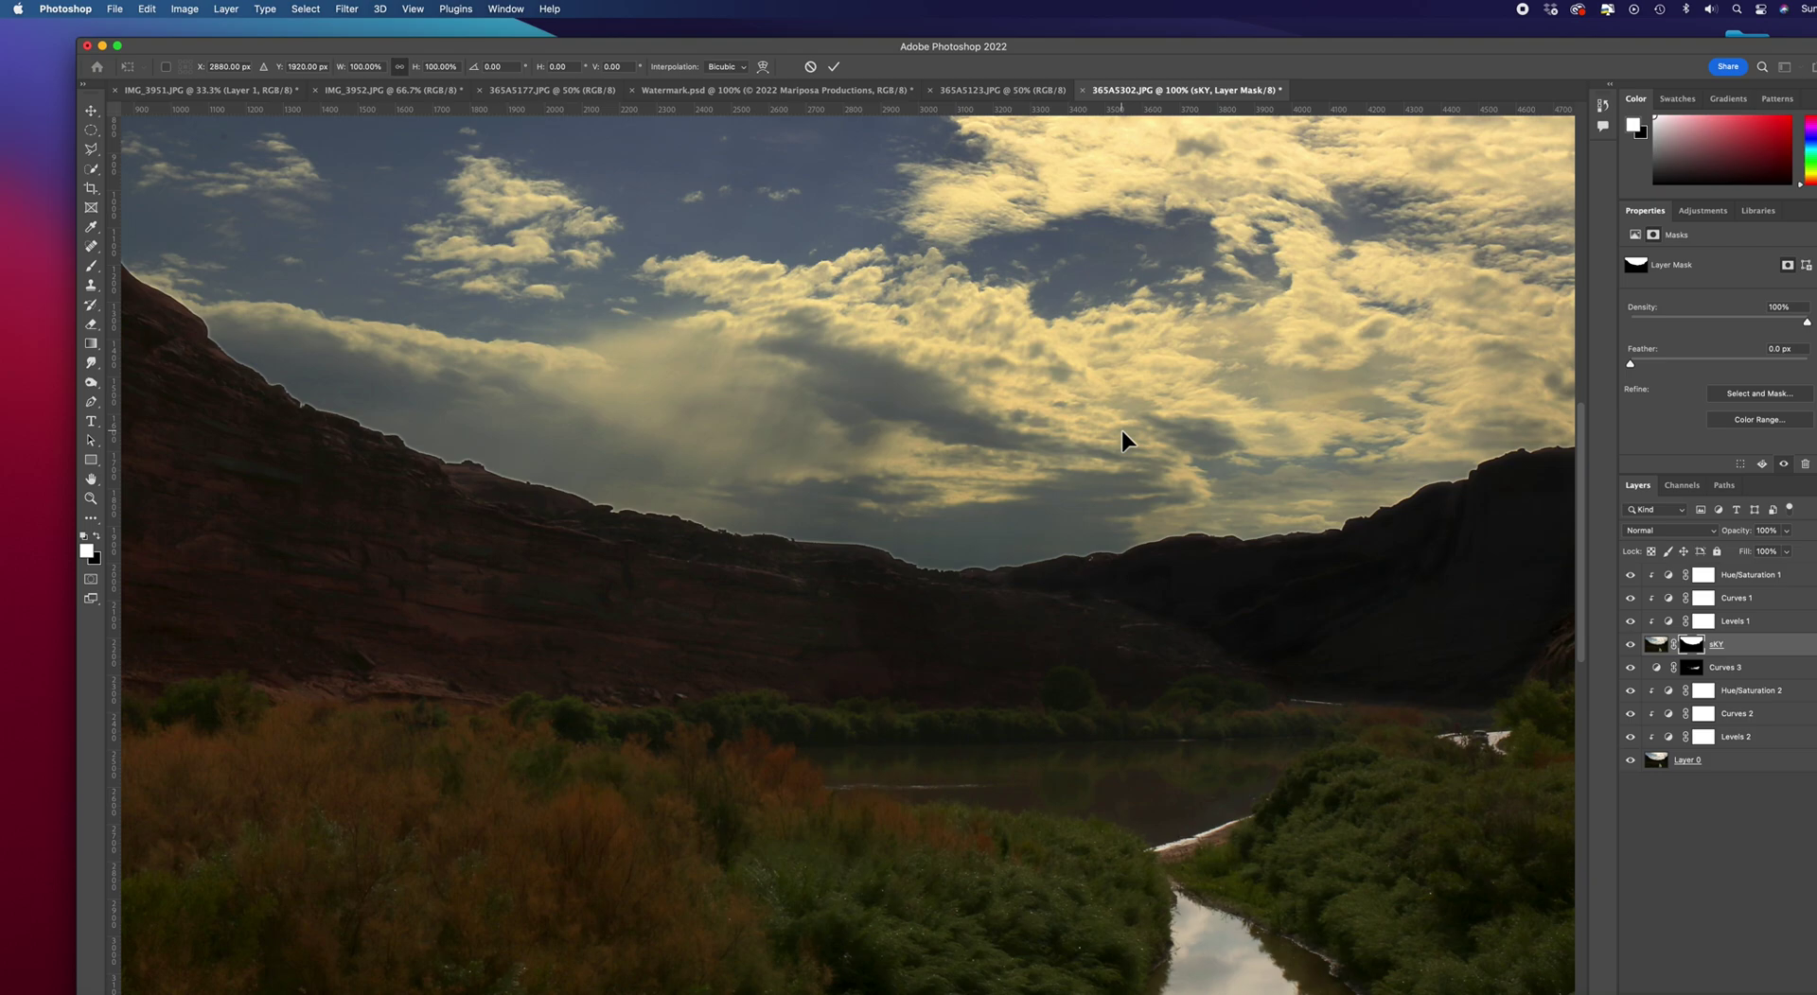
pyautogui.press('Down')
pyautogui.press('Down')
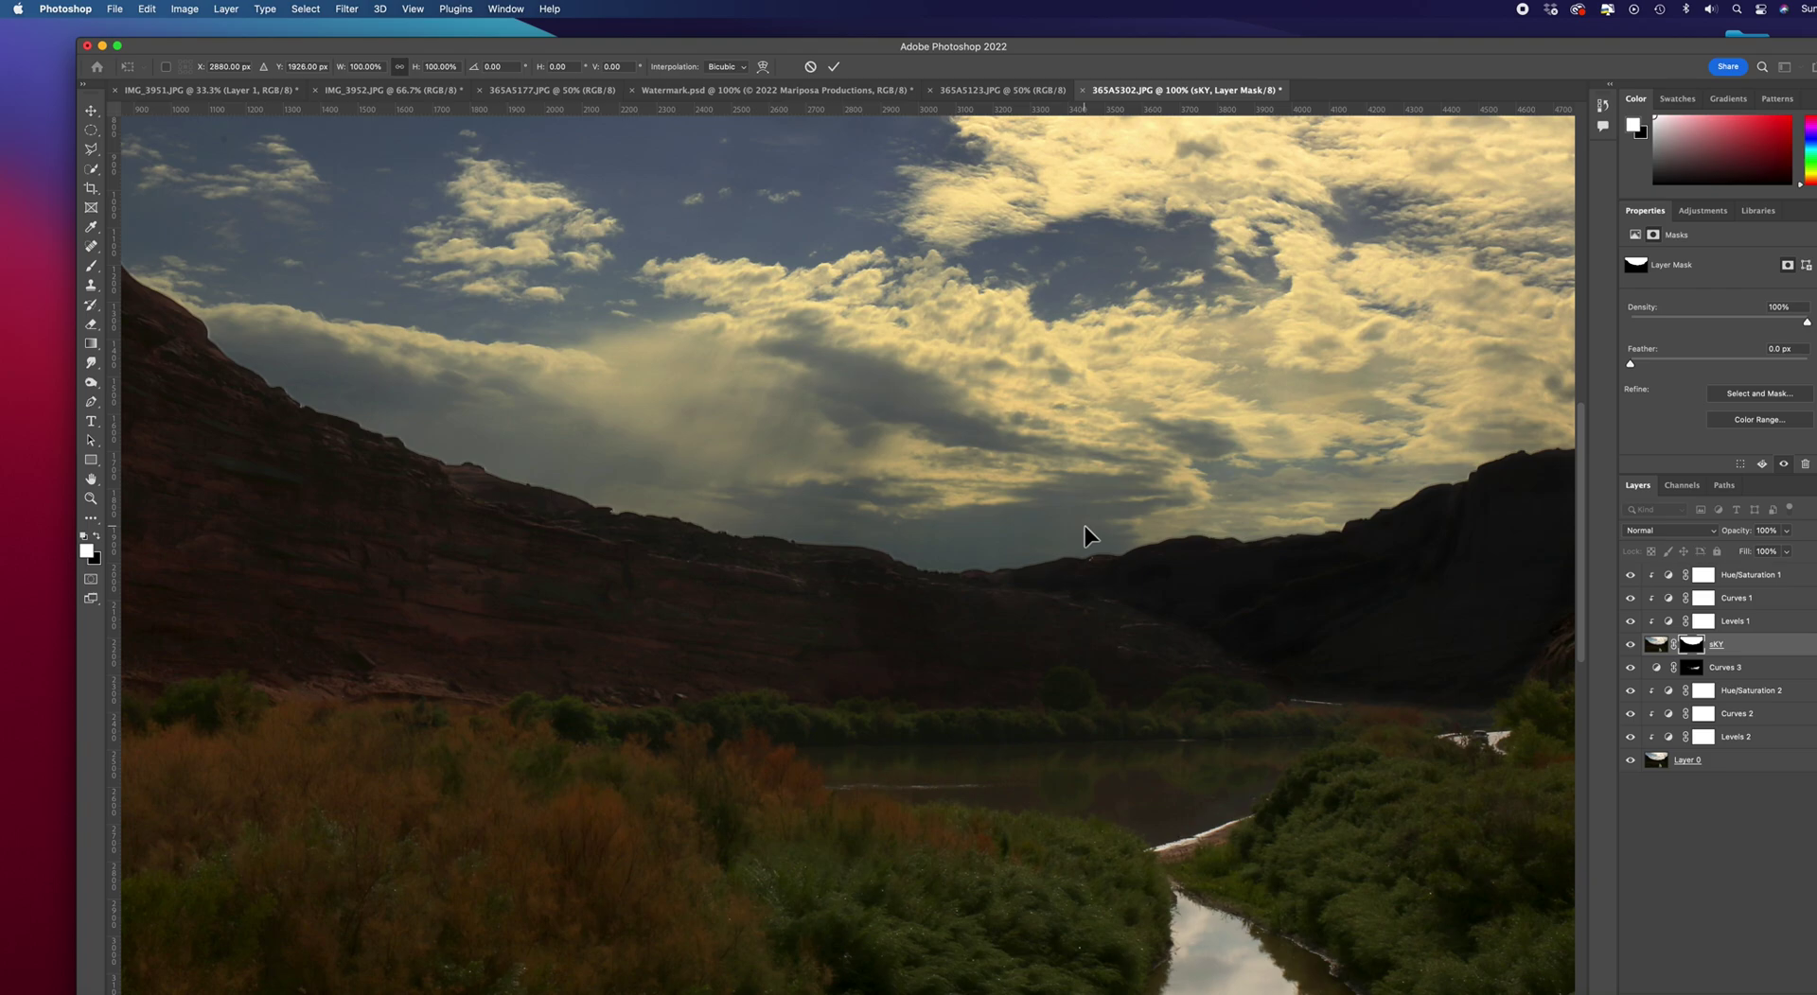
pyautogui.press('super+minus')
pyautogui.press('super+minus')
pyautogui.press('super+minus')
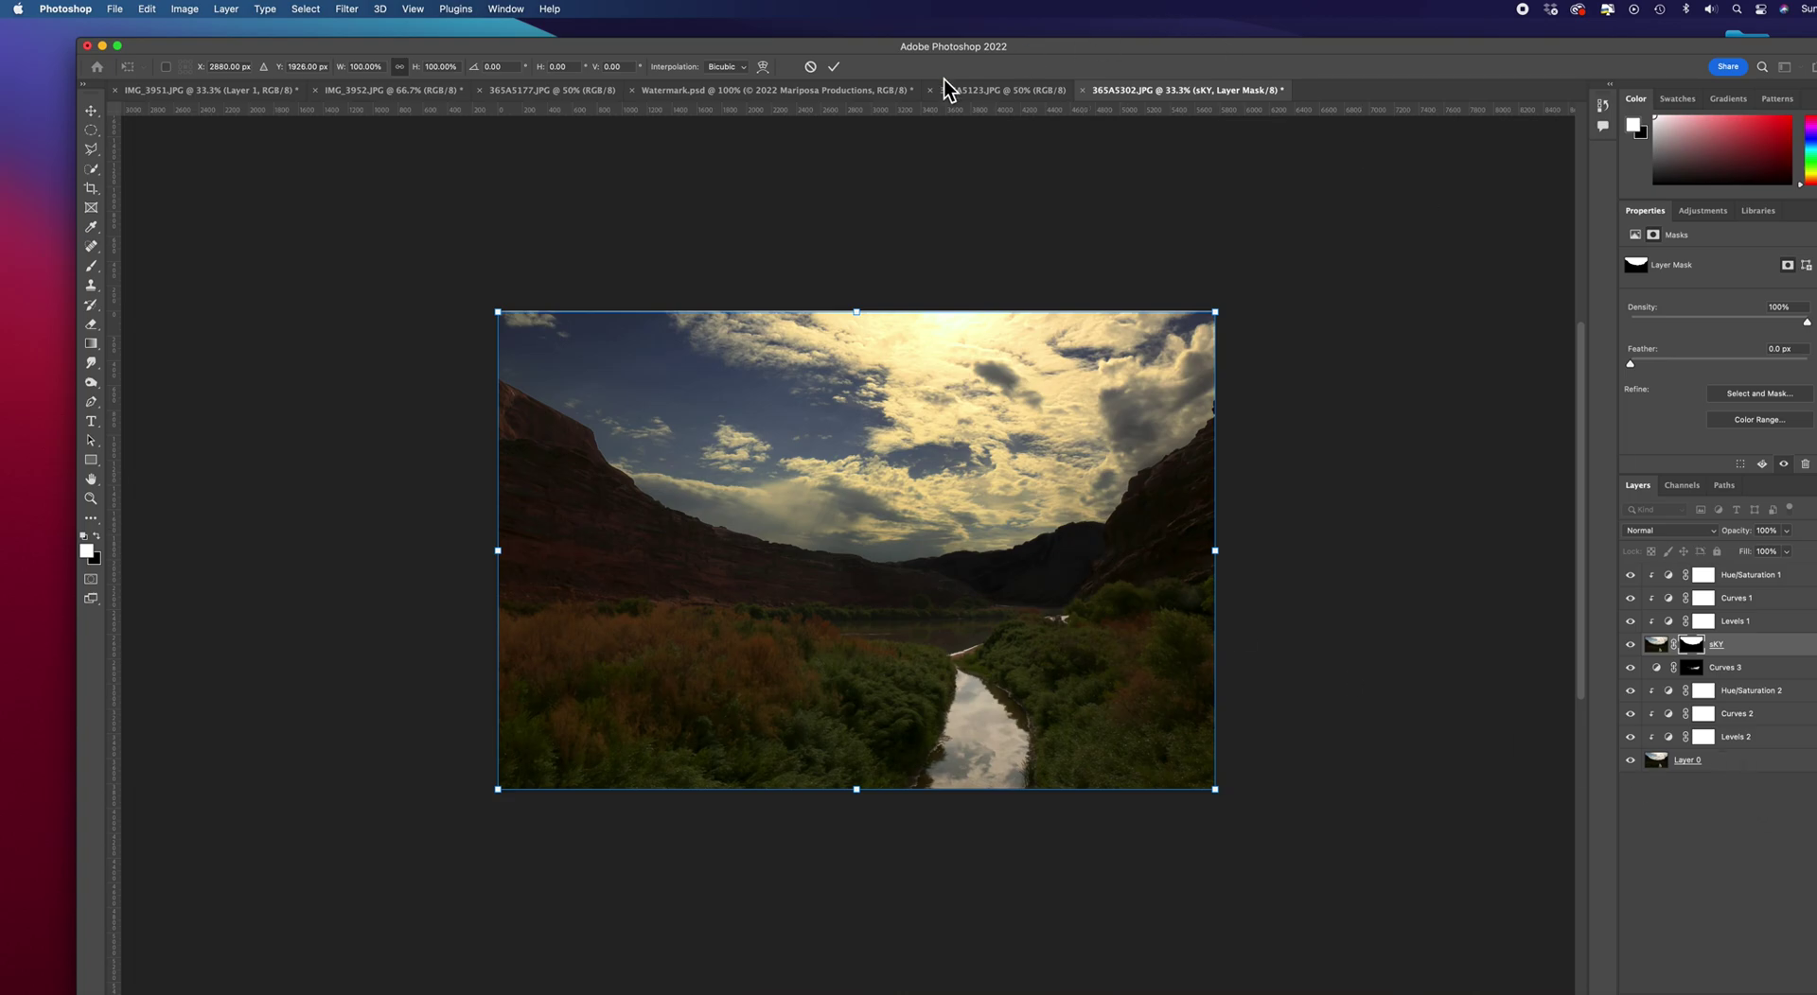
pyautogui.click(834, 68)
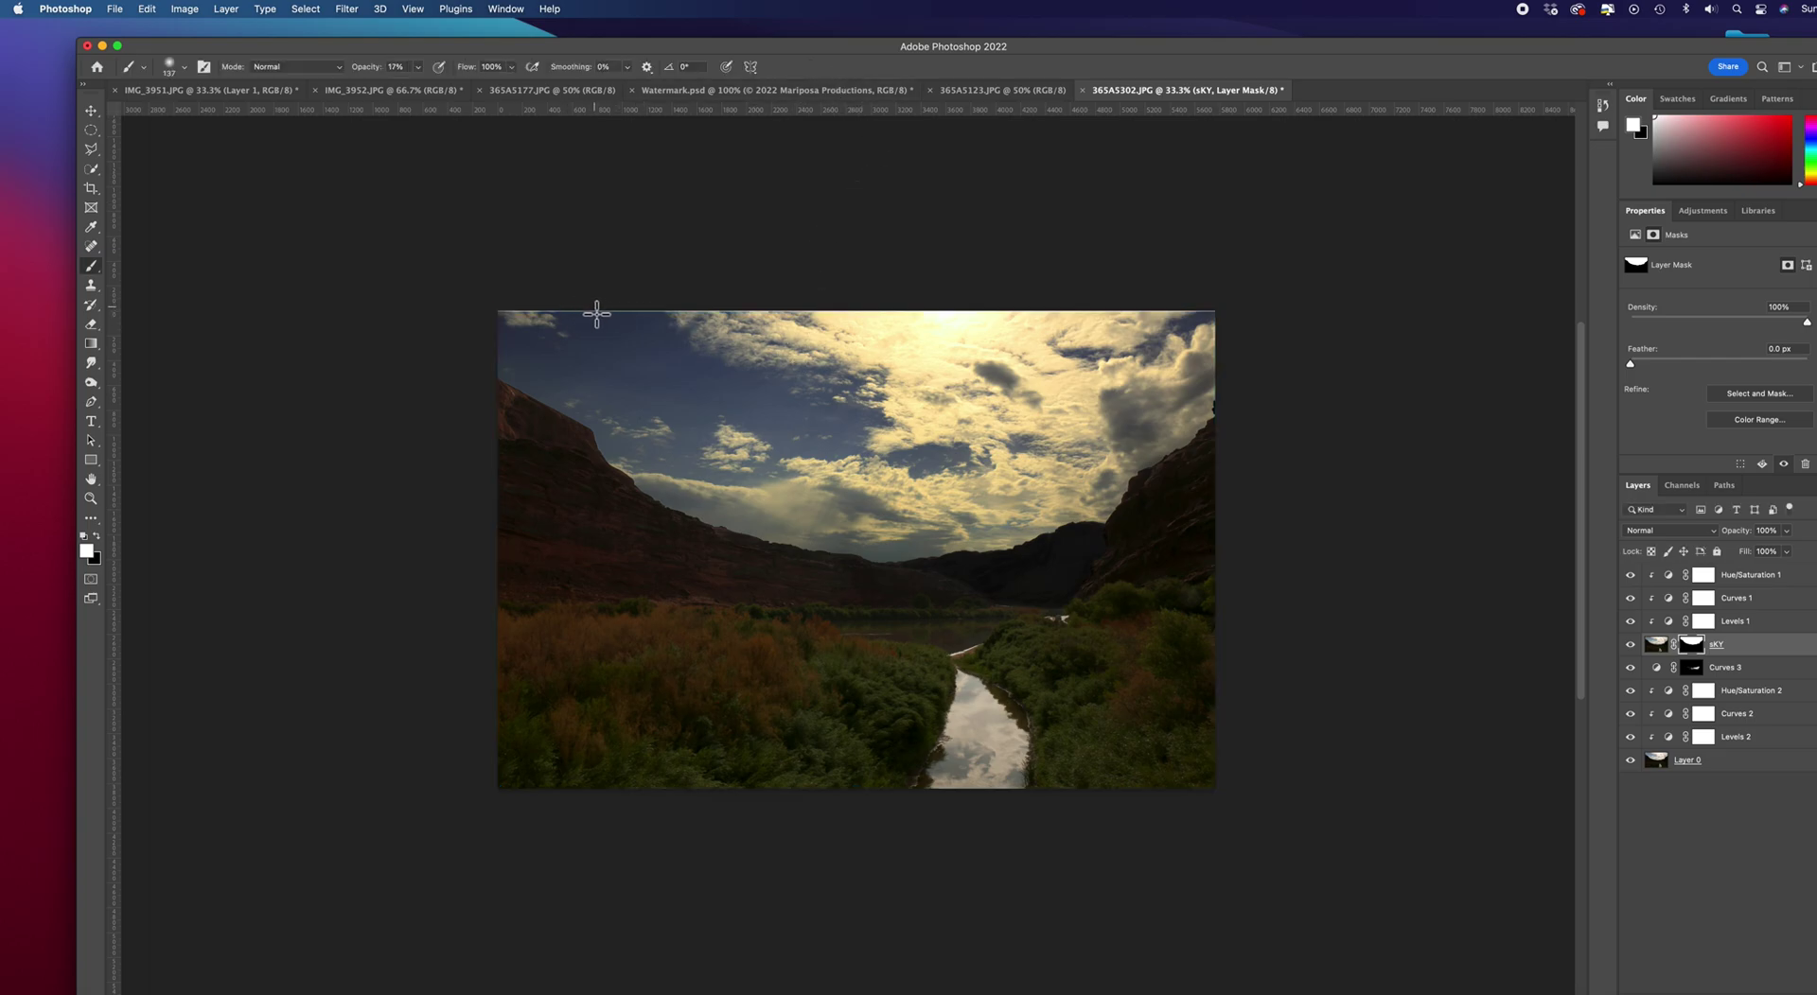
# Step: Crop a thin strip off the photo's upper edge, keeping the full width and about 3760 px of height
pyautogui.click(91, 188)
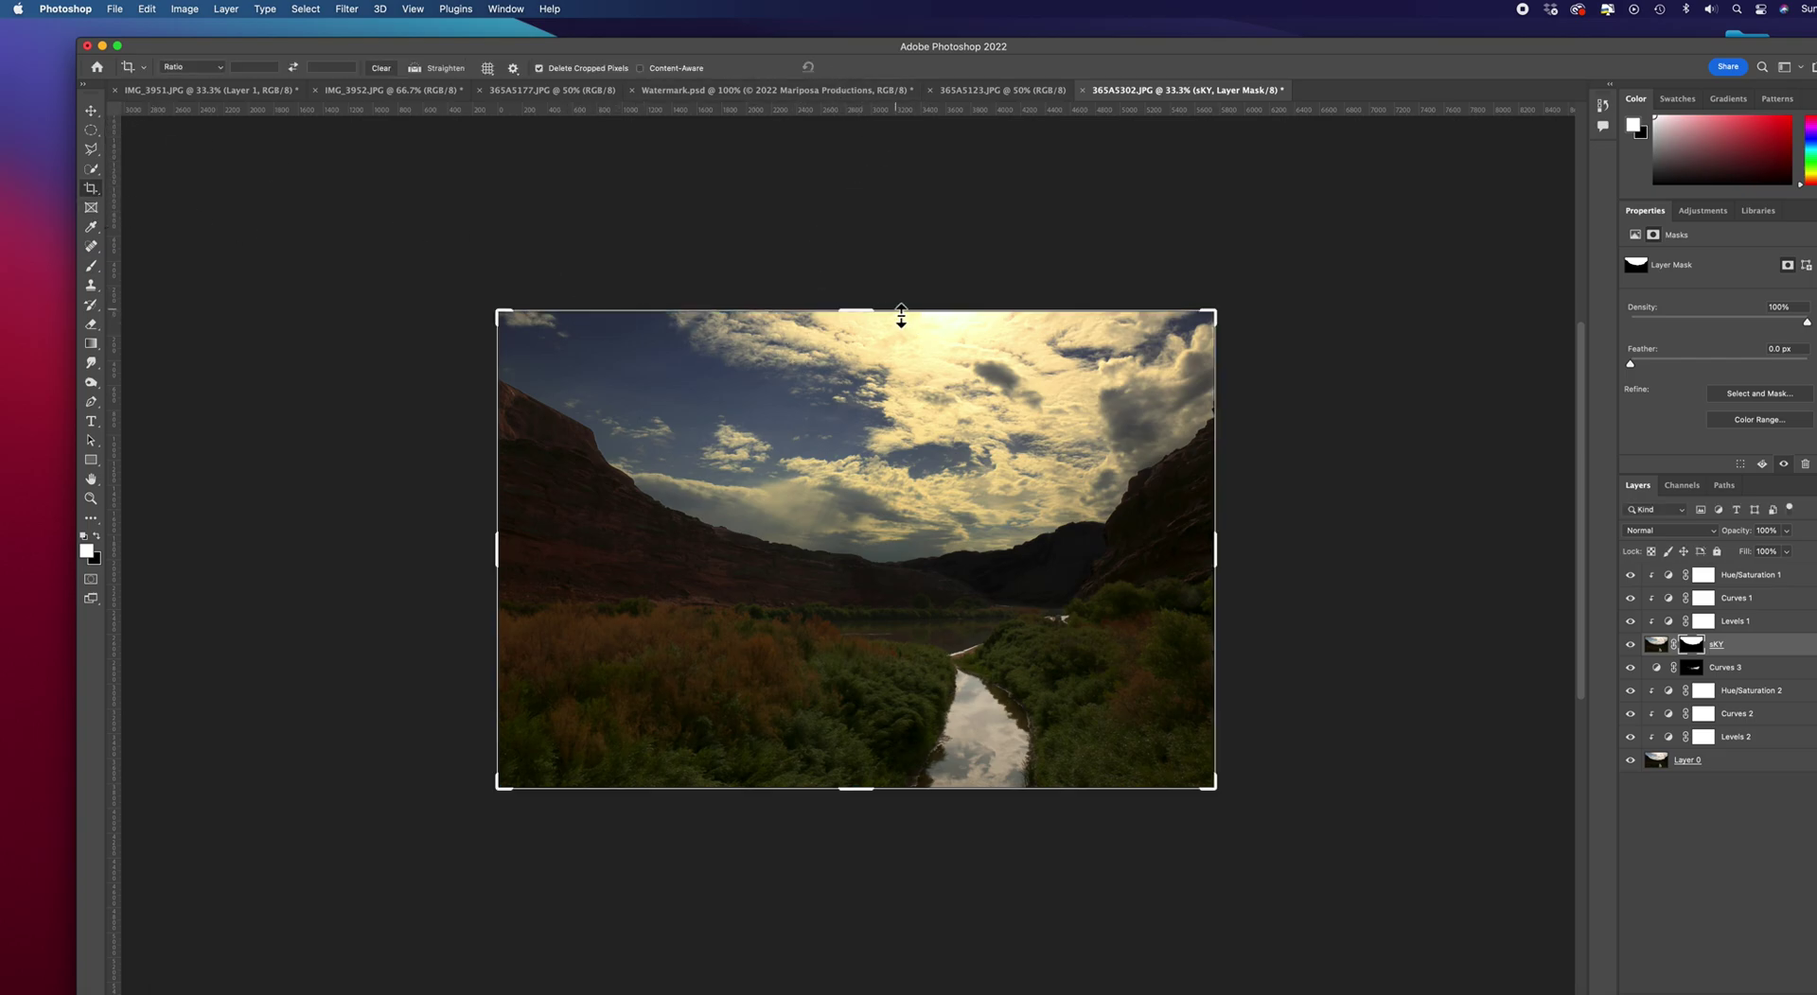
pyautogui.moveTo(876, 314); pyautogui.dragTo(873, 314)
pyautogui.click(857, 68)
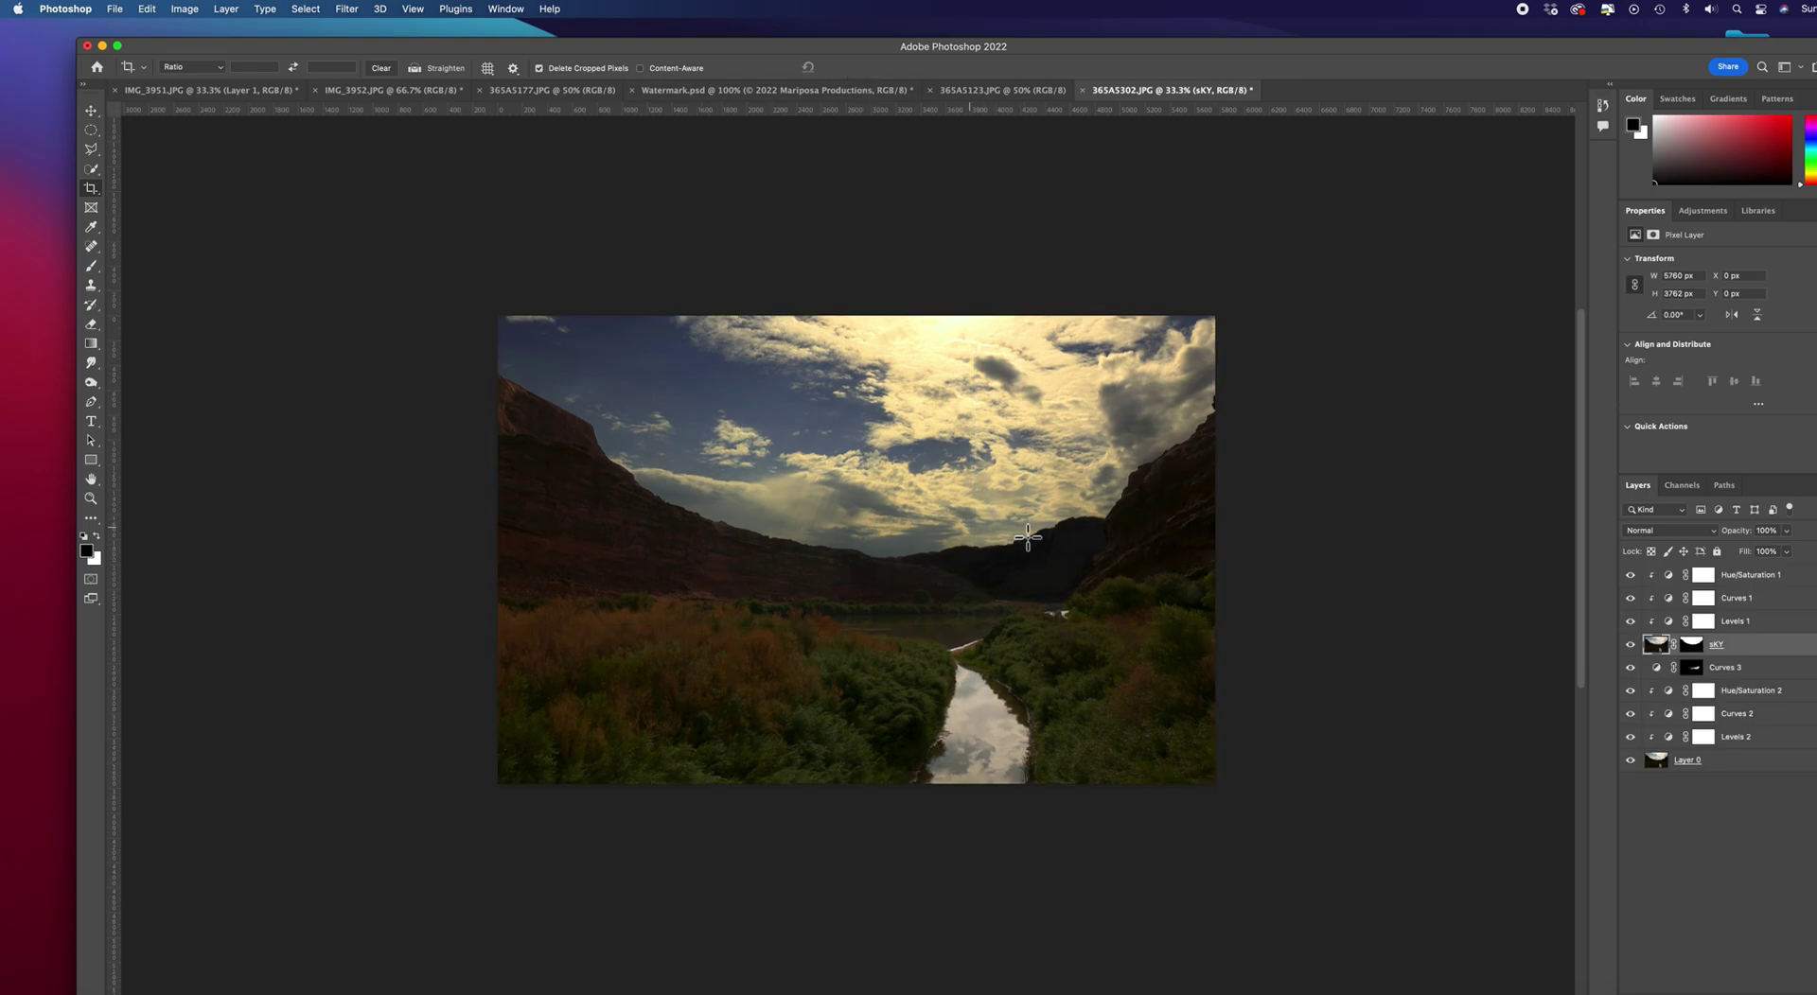
# Step: Stamp all visible layers into a new layer above Hue/Saturation 1 and desaturate it
pyautogui.press('super')
pyautogui.press('super+equal')
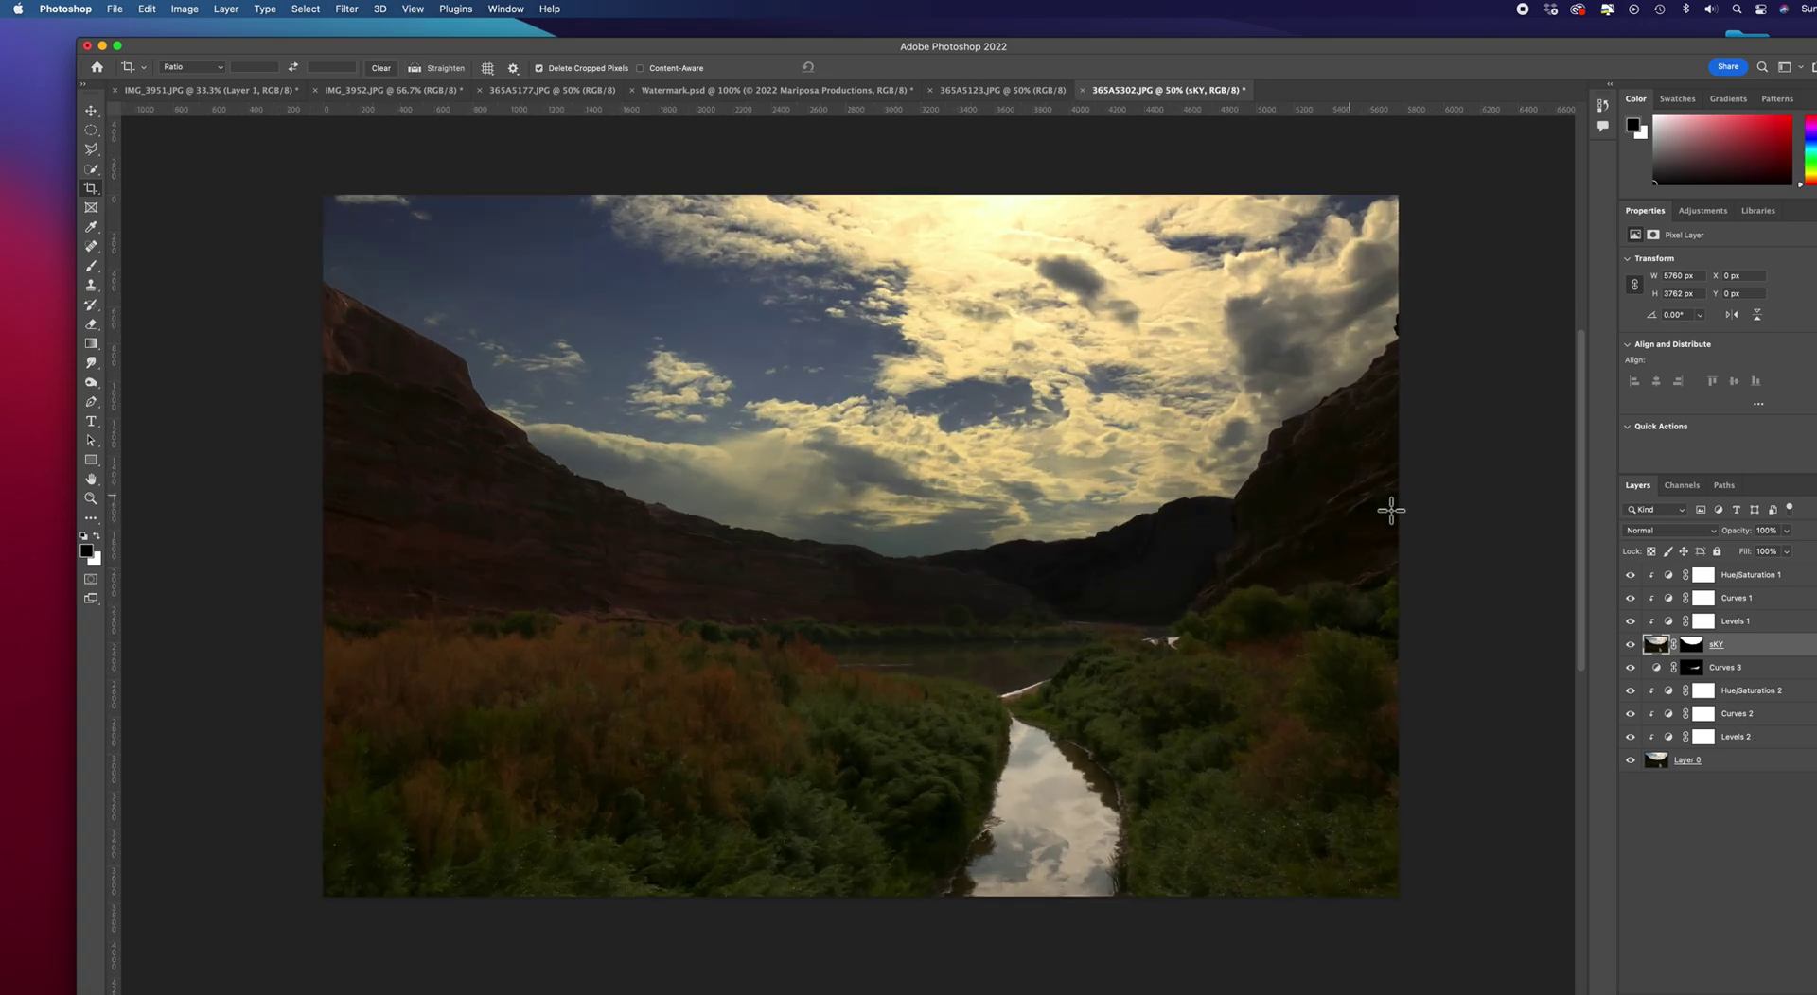
pyautogui.click(1745, 573)
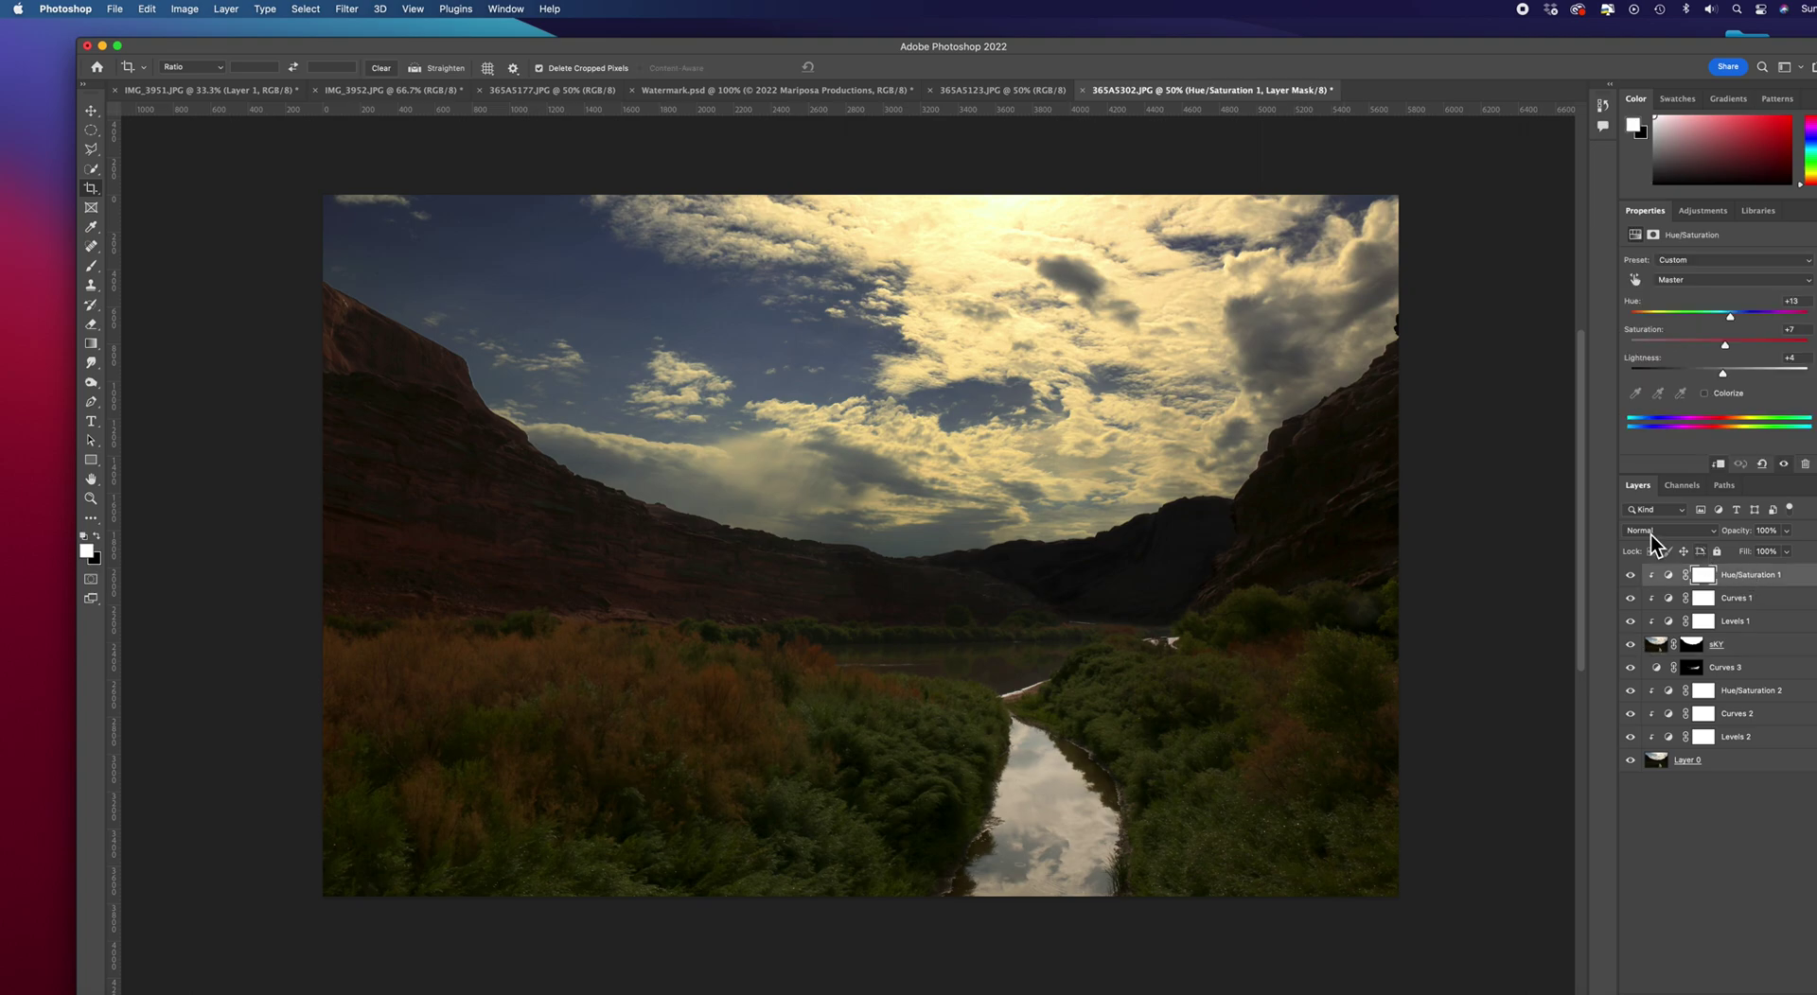
pyautogui.press('super')
pyautogui.press('super+alt+shift+e')
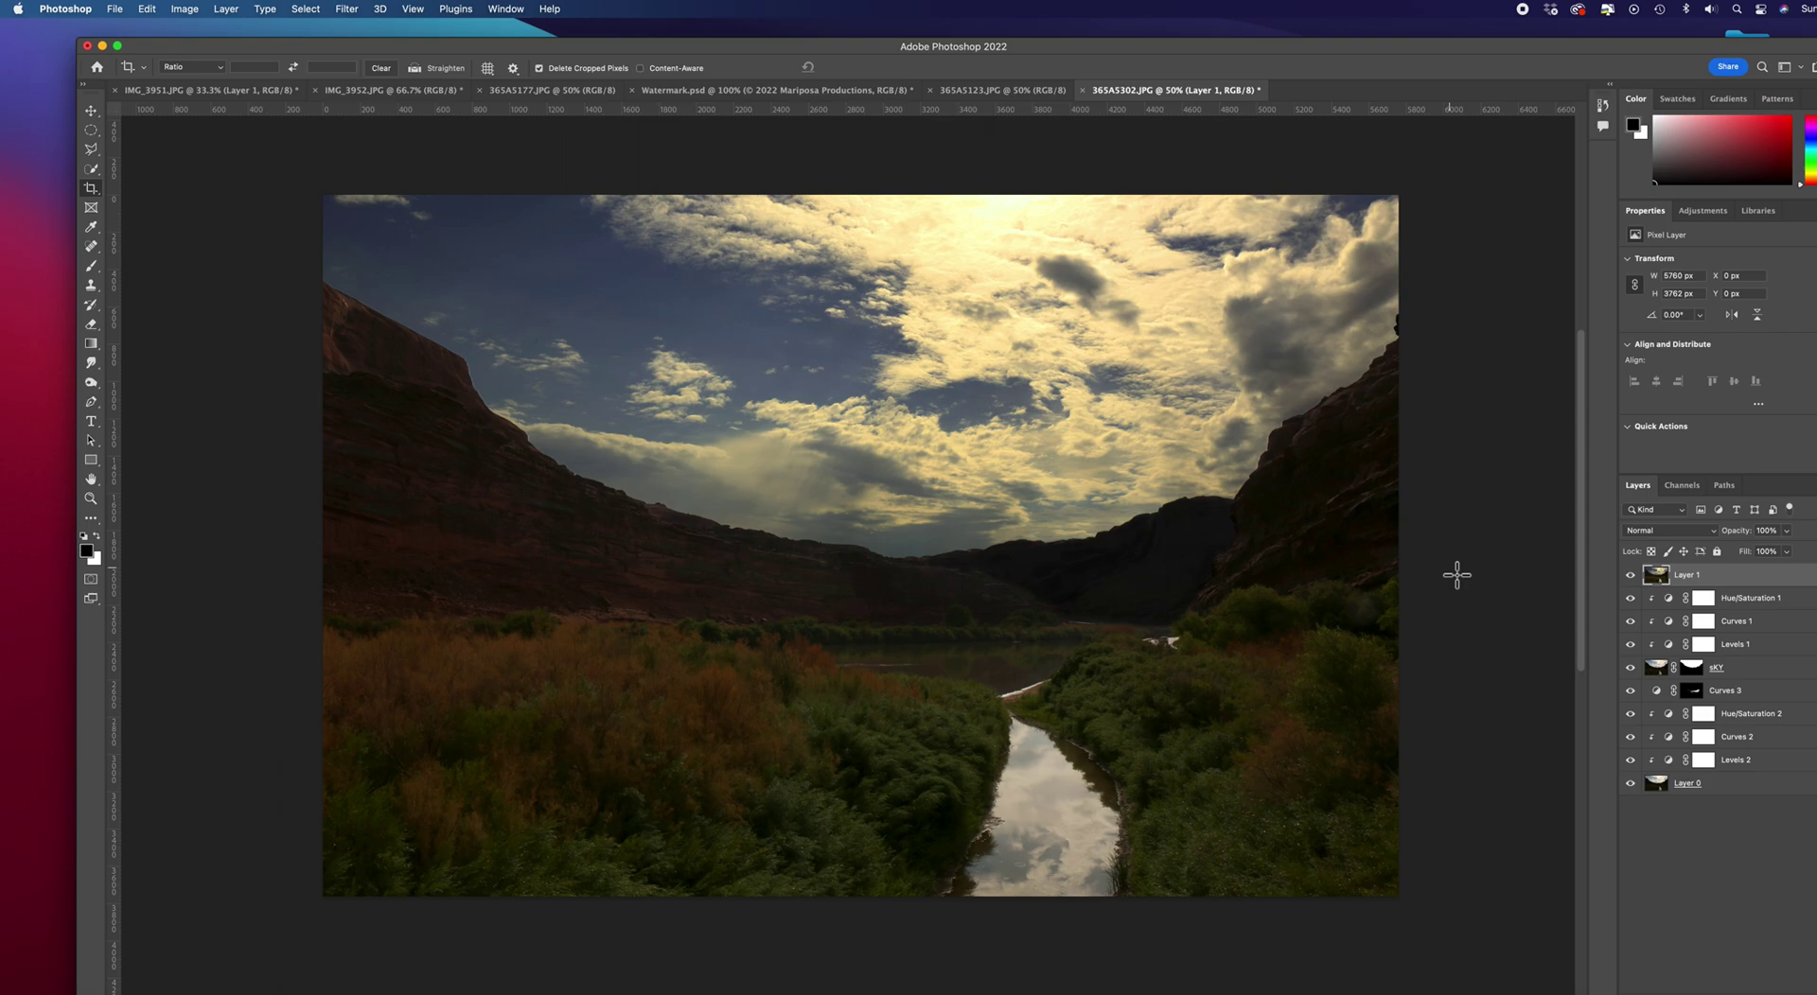
pyautogui.press('super')
pyautogui.press('super+shift+u')
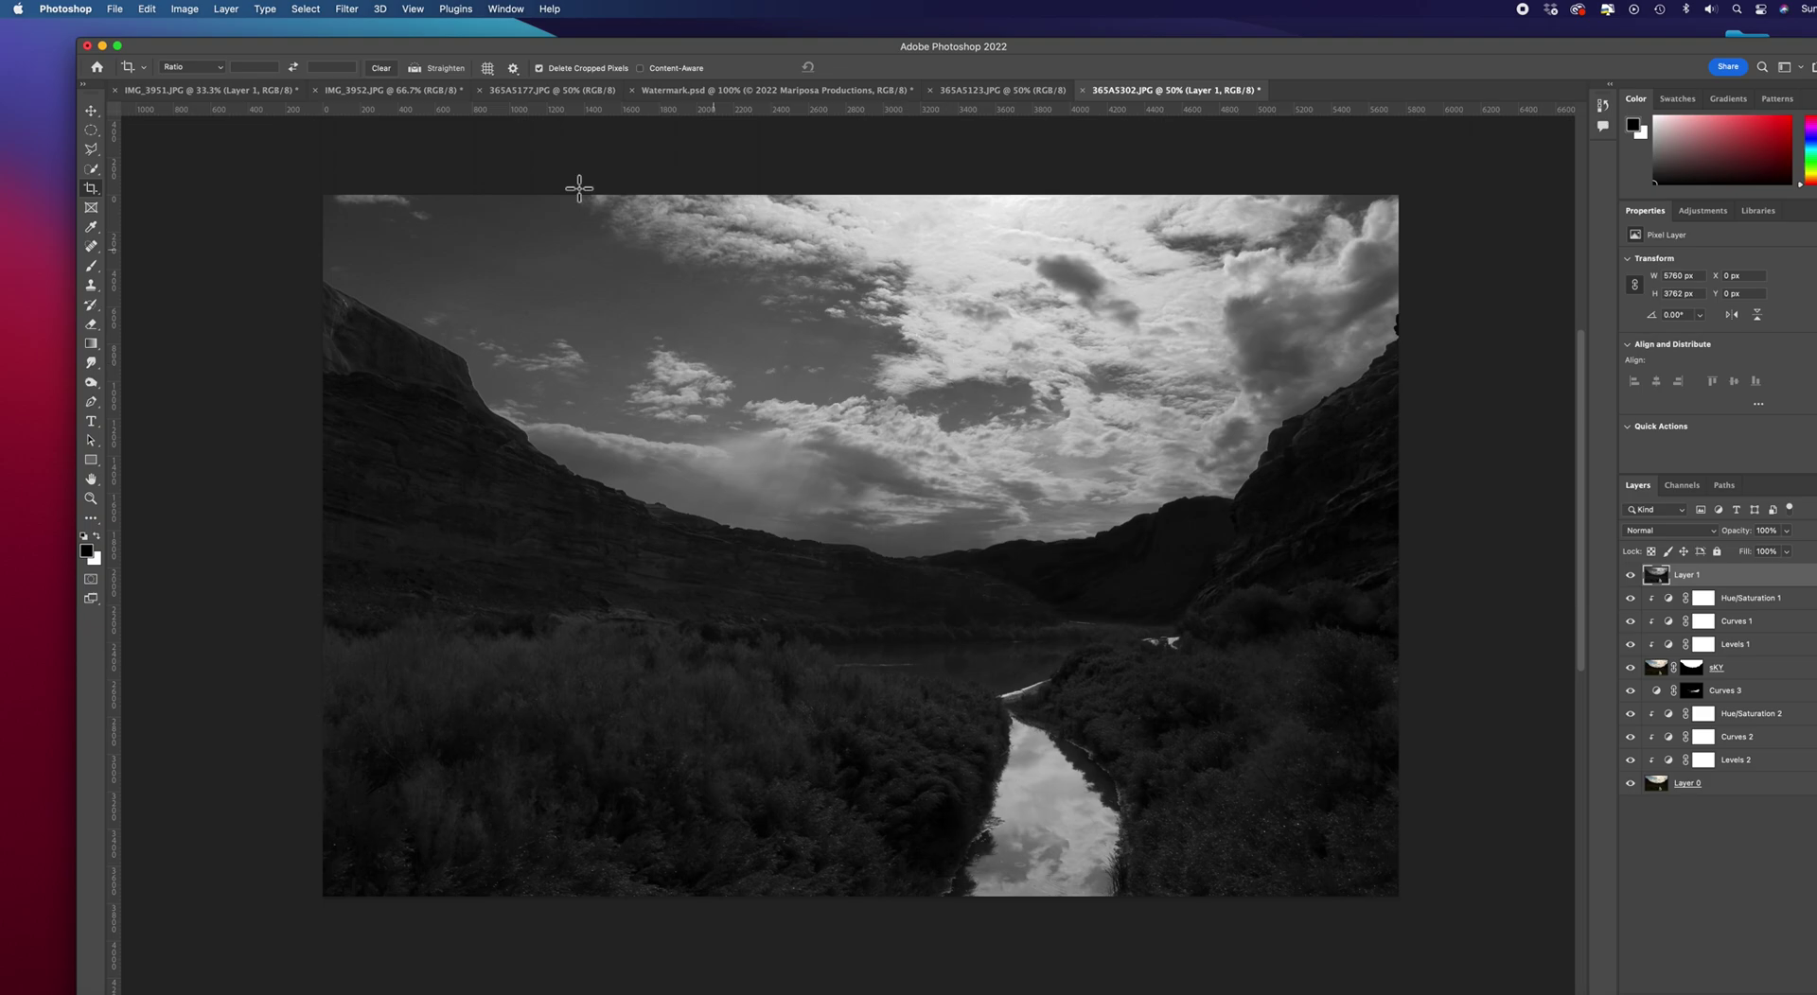
# Step: Apply a High Pass filter with a radius of 2.0 pixels to the desaturated merged layer
pyautogui.click(347, 12)
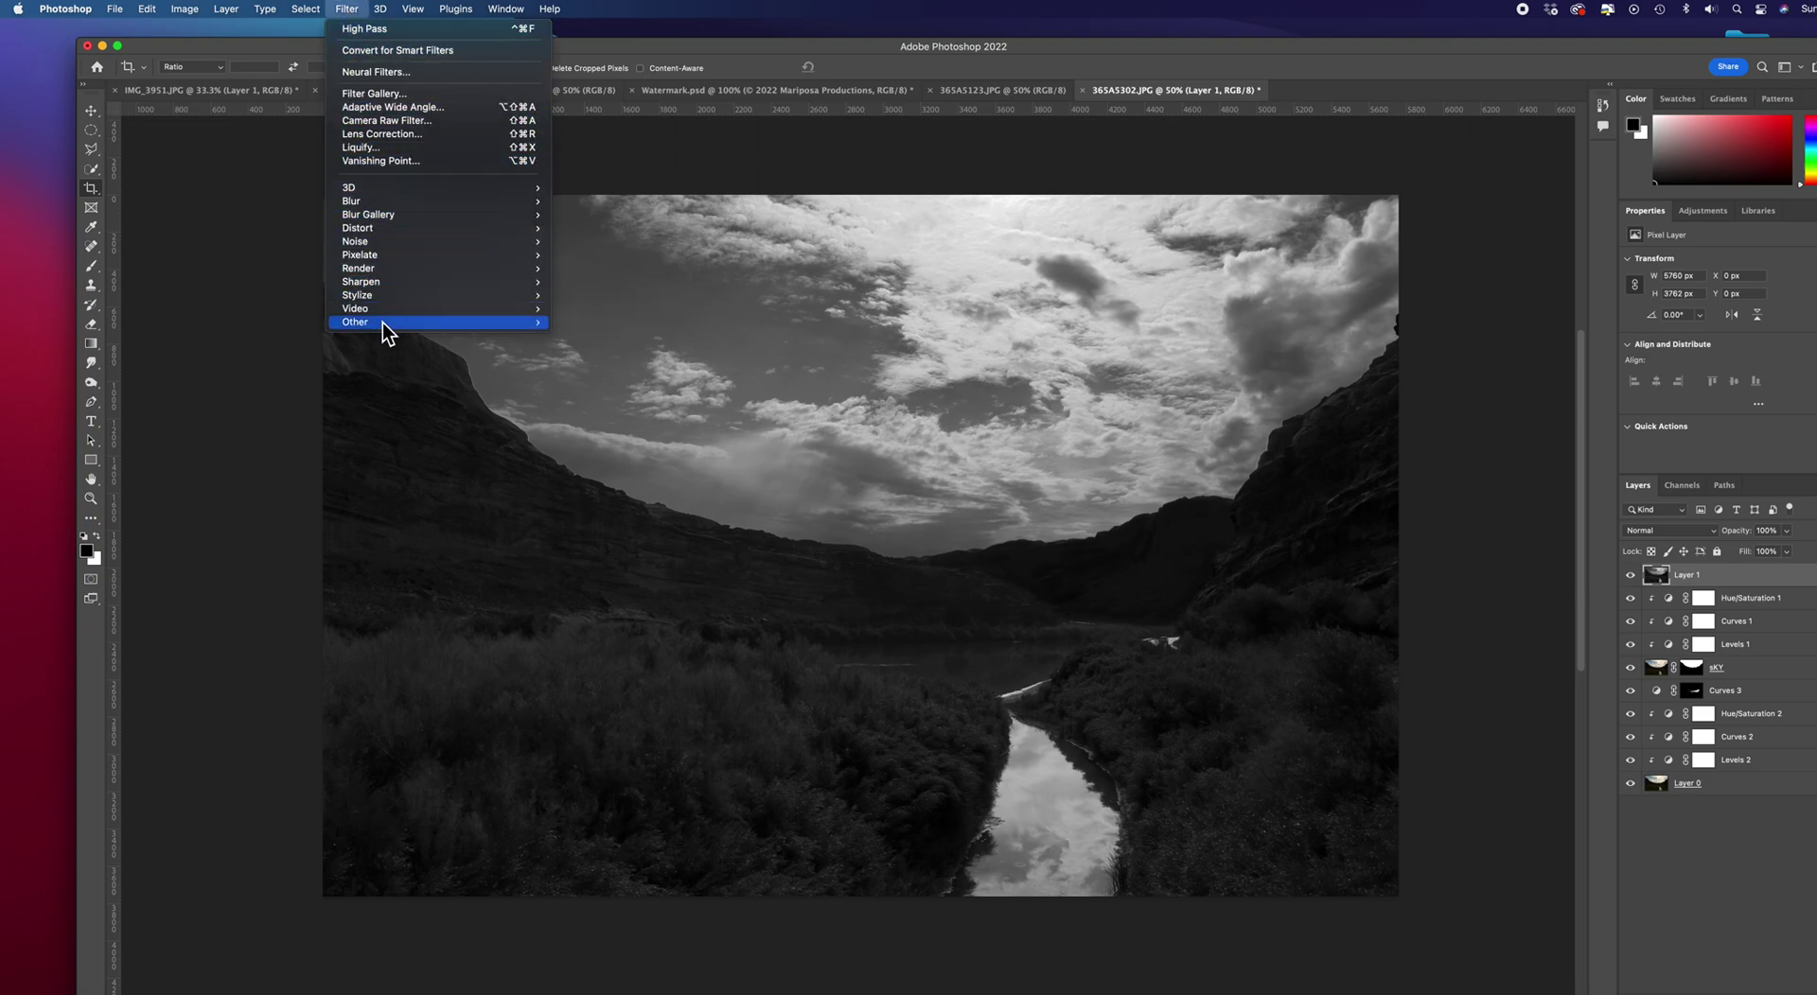
pyautogui.moveTo(383, 324)
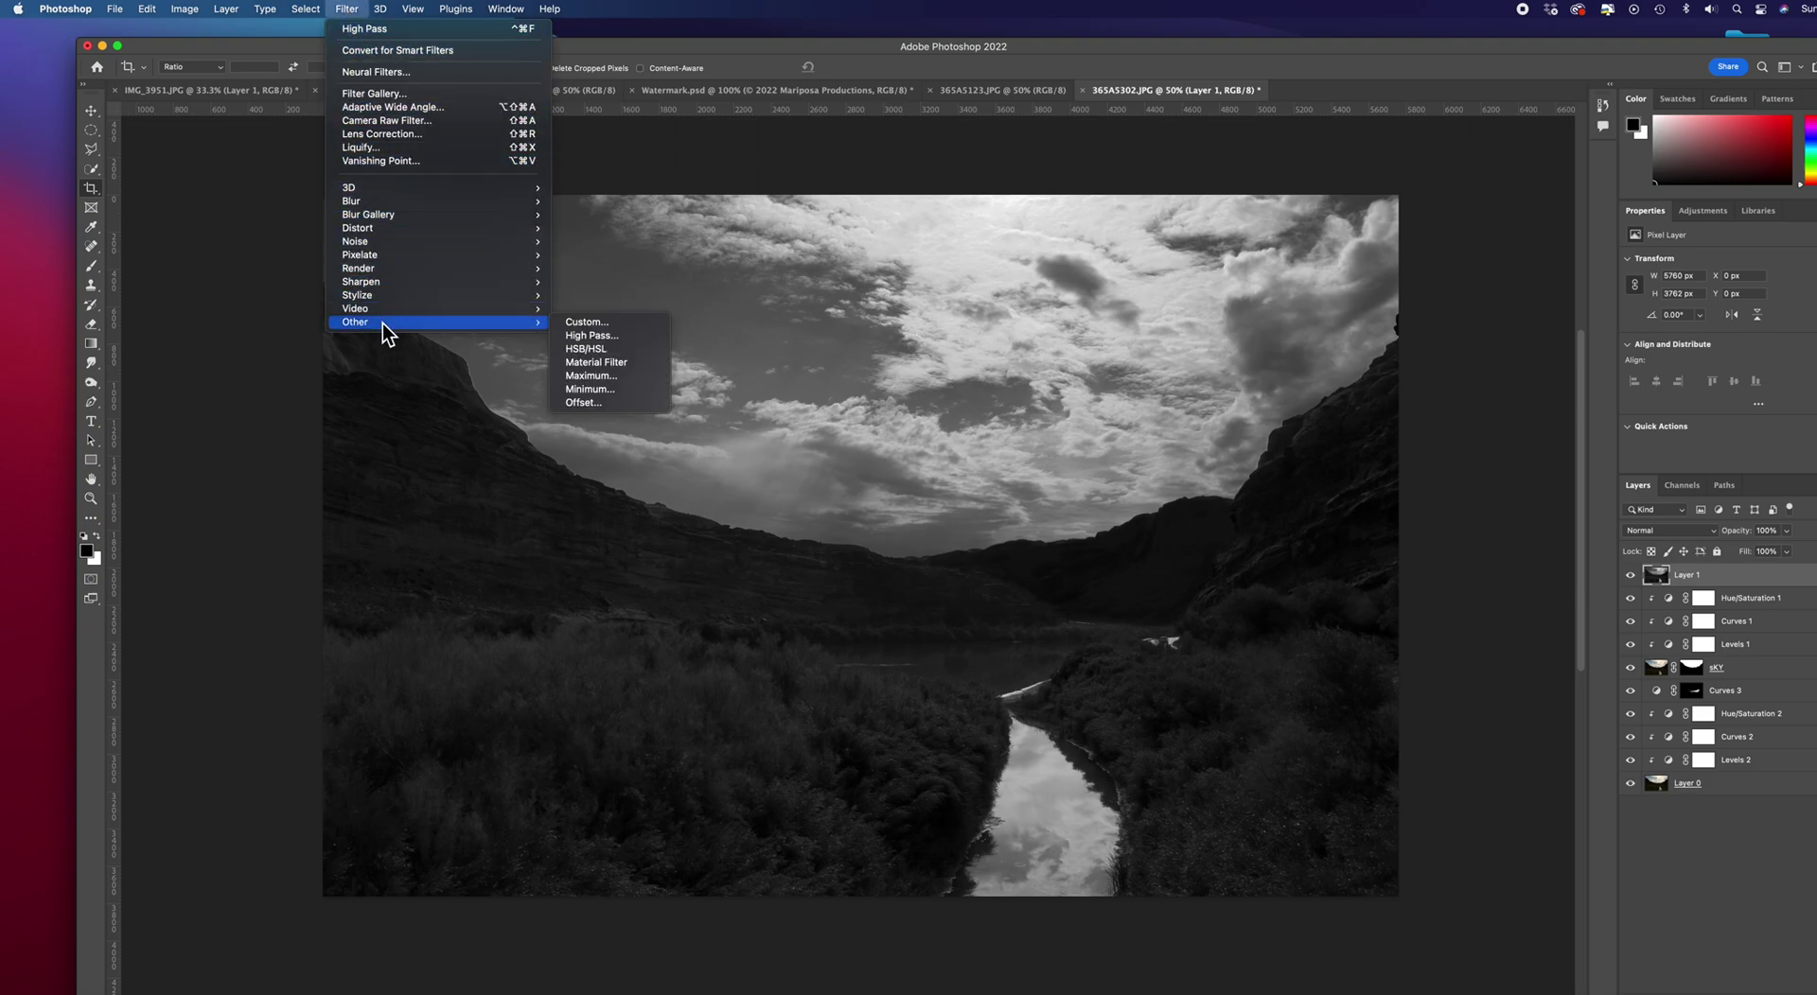
pyautogui.click(598, 336)
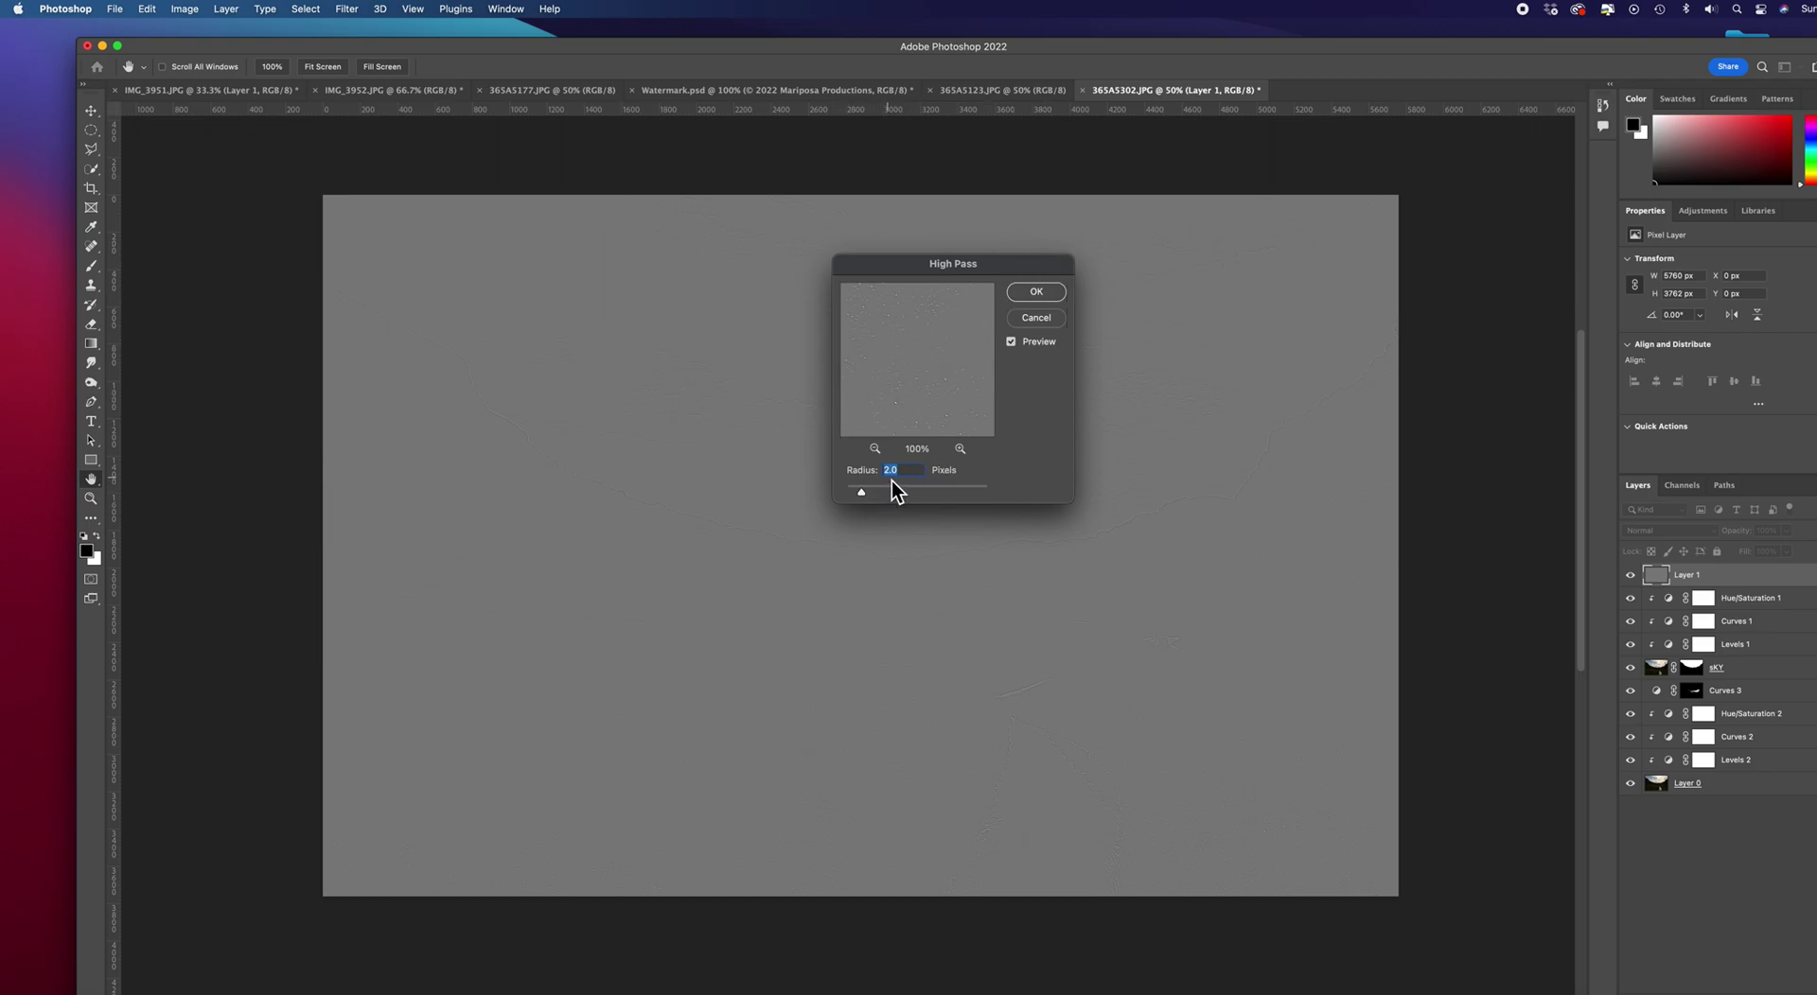
pyautogui.click(1036, 292)
pyautogui.press('c')
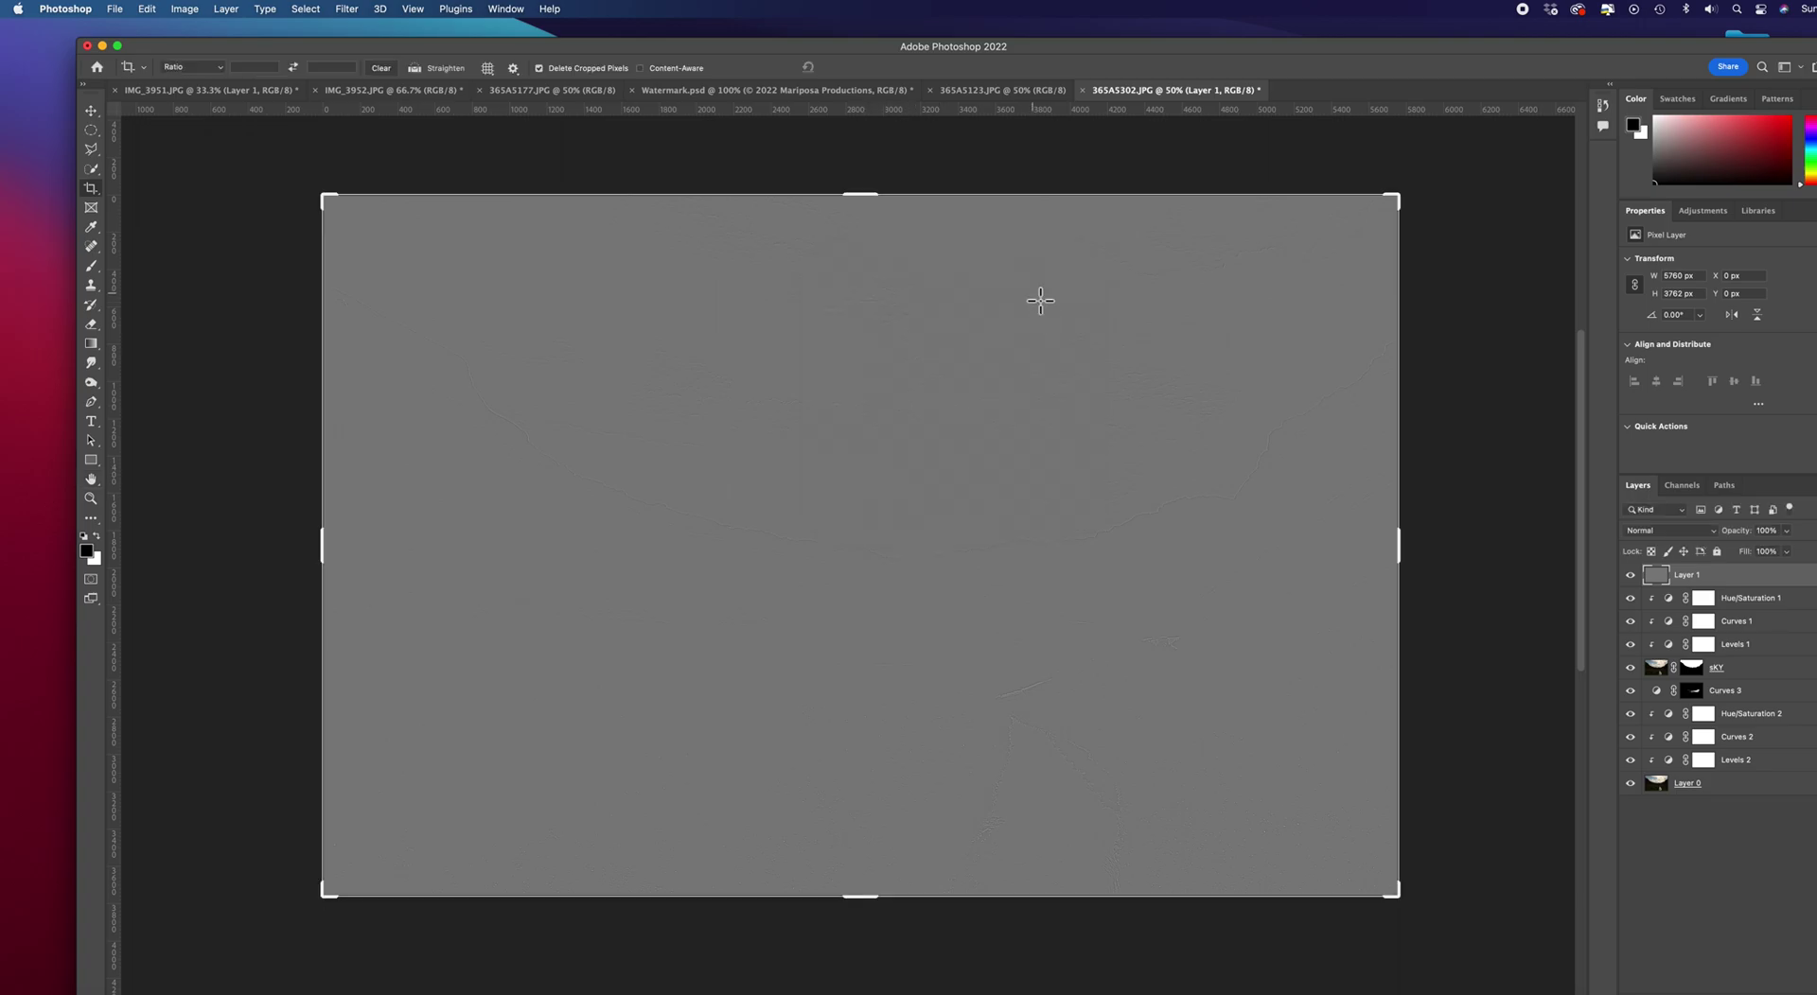
# Step: Set the High Pass layer's blend mode to Linear Light and leave the Crop tool for the Move tool
pyautogui.click(1716, 535)
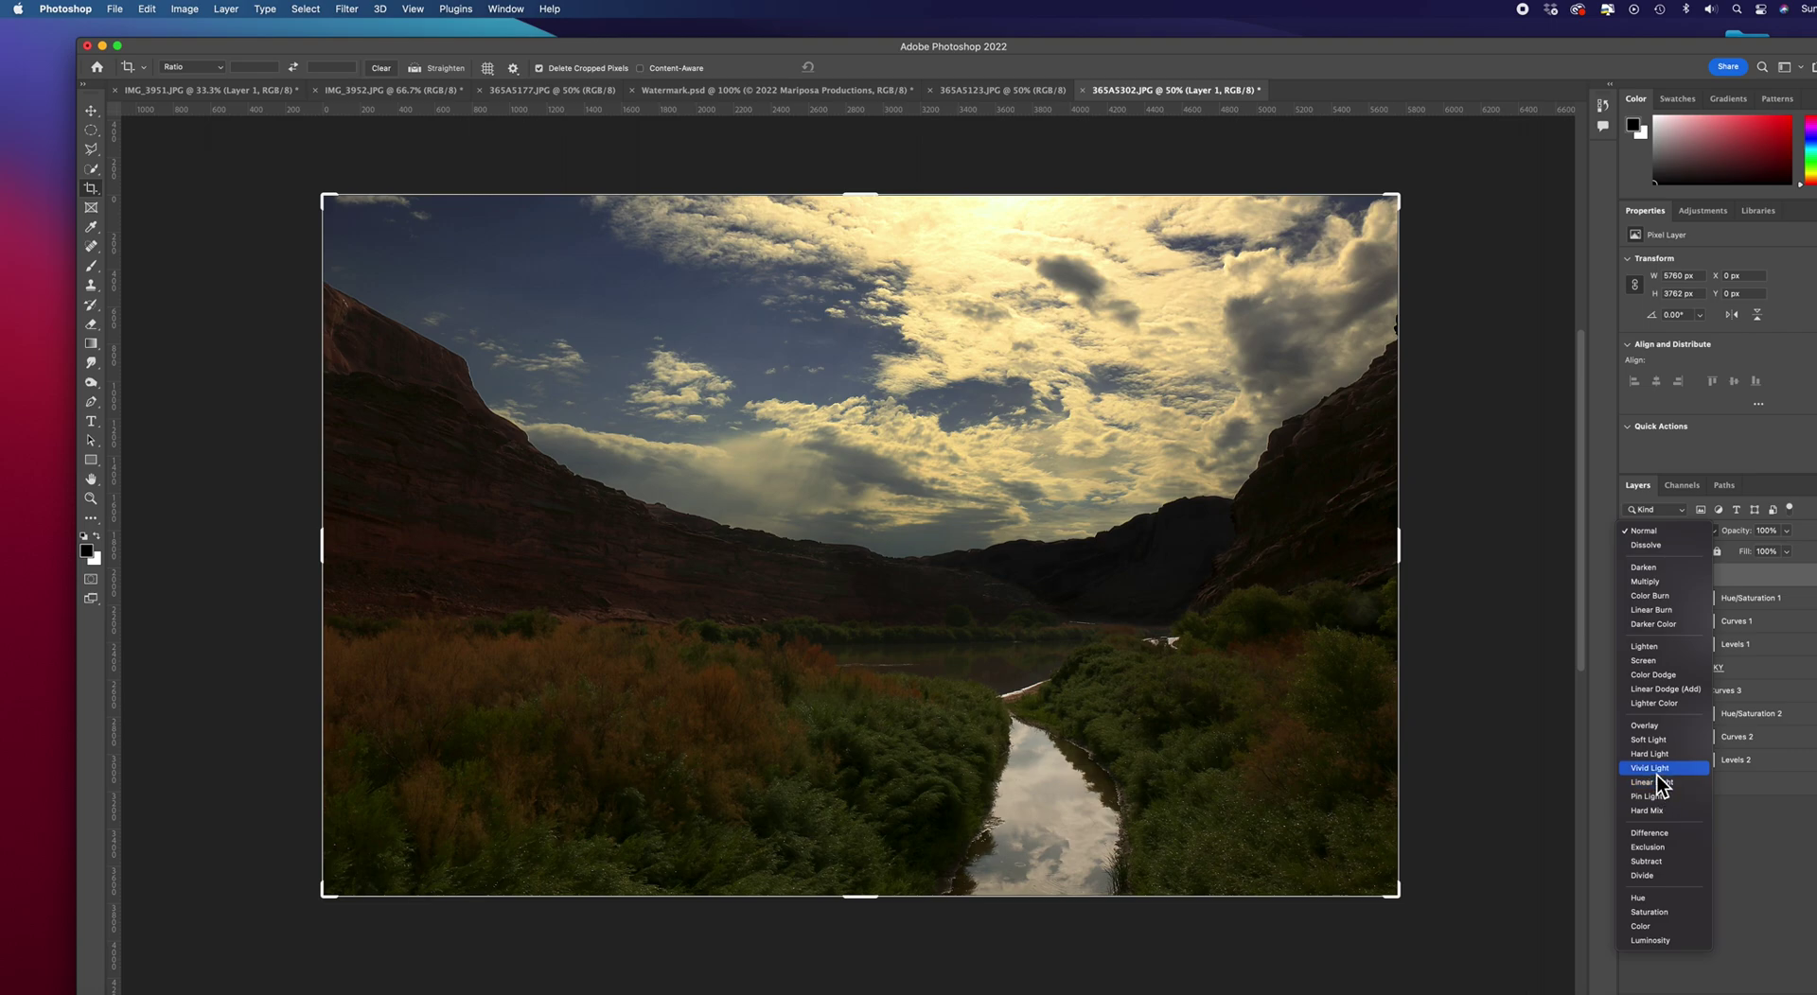
pyautogui.click(1658, 785)
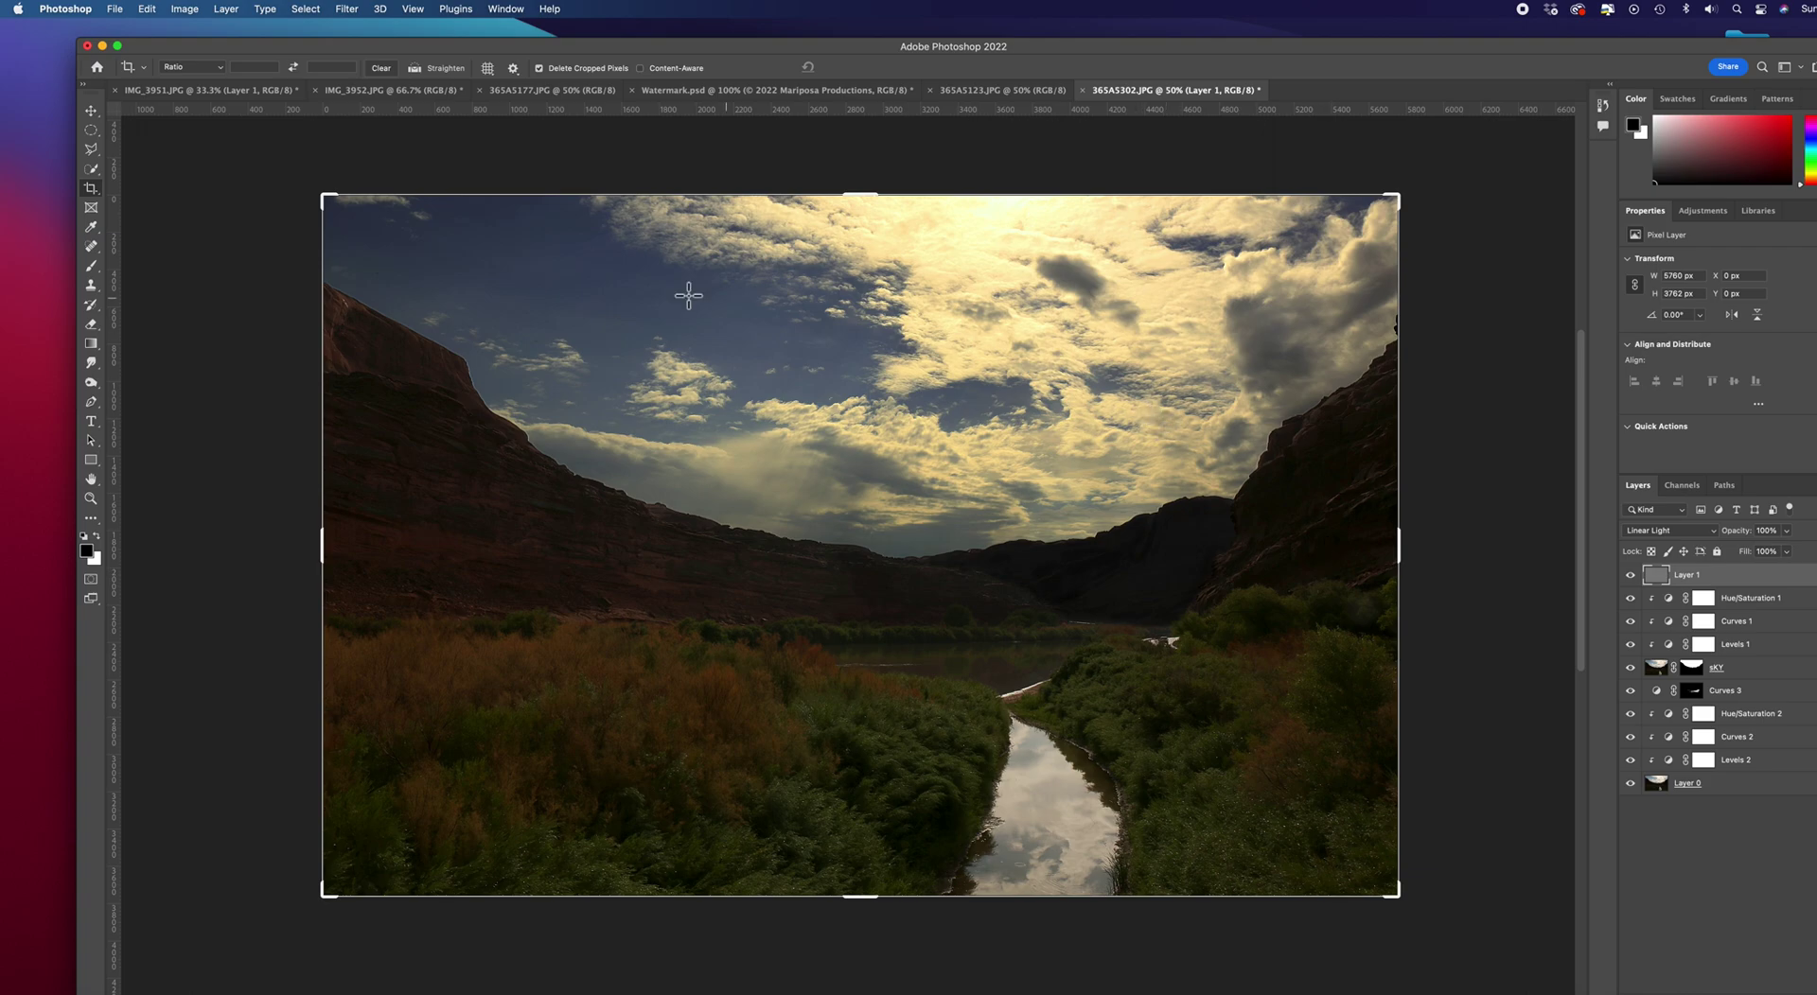
pyautogui.click(91, 113)
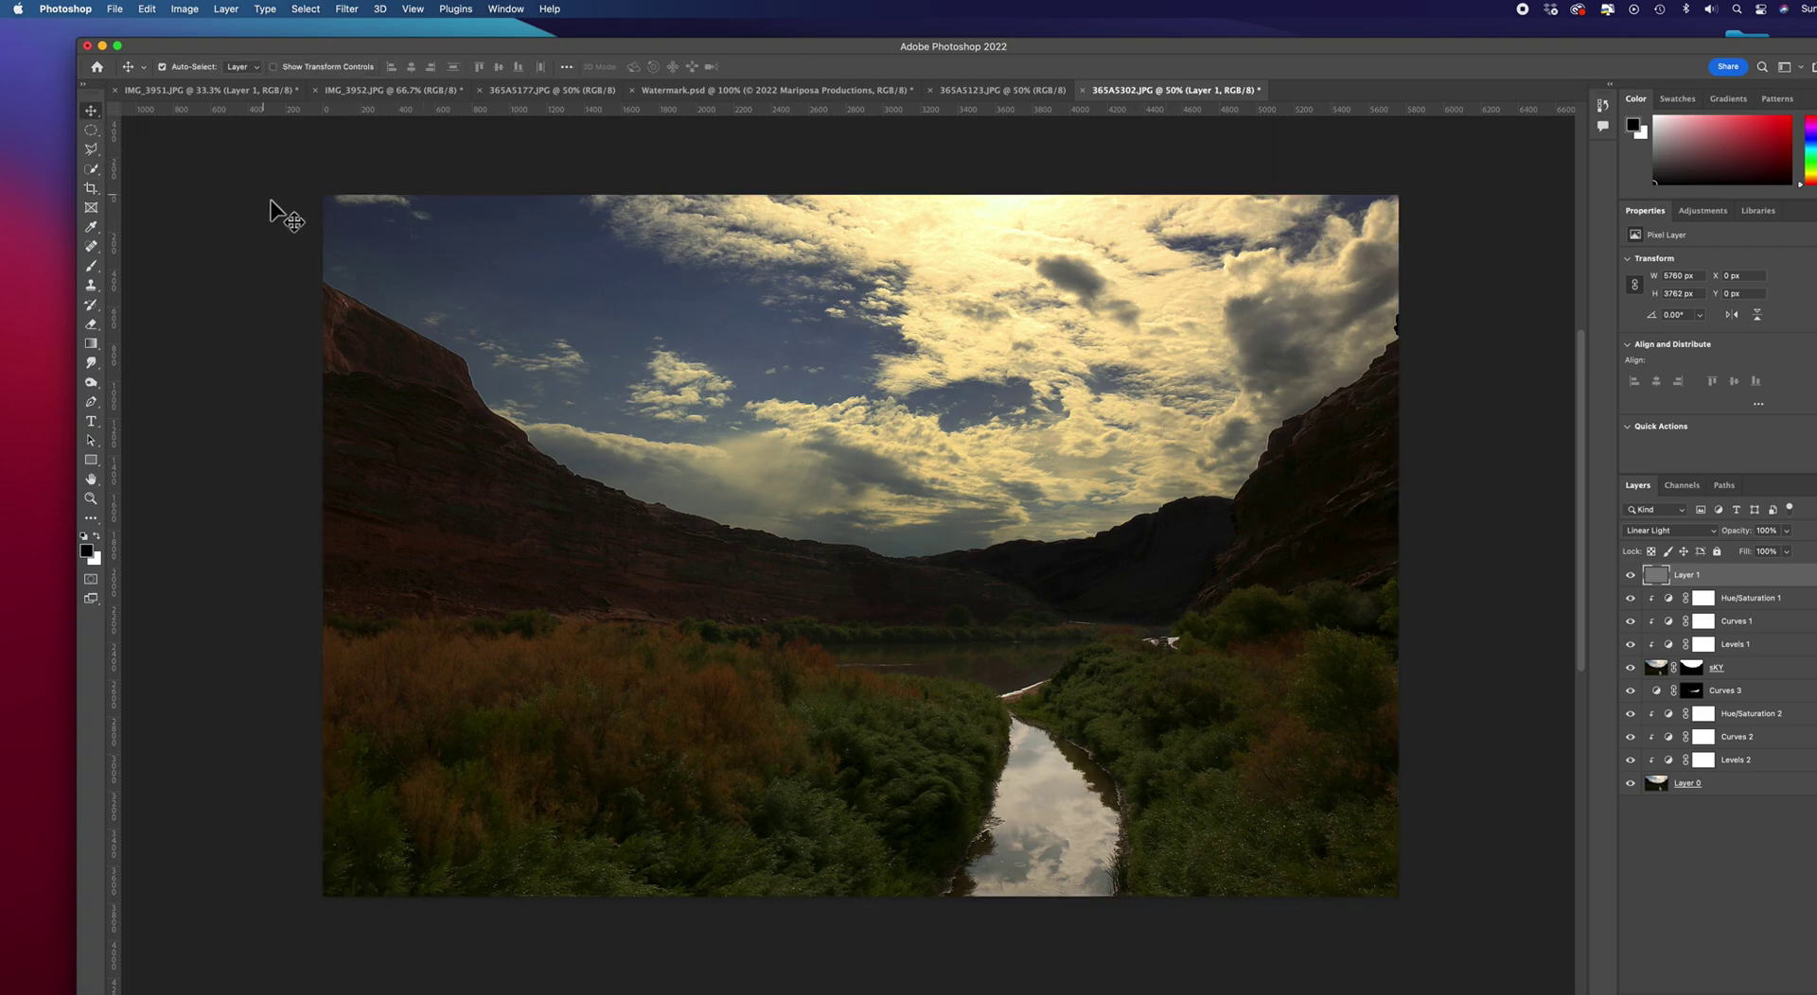